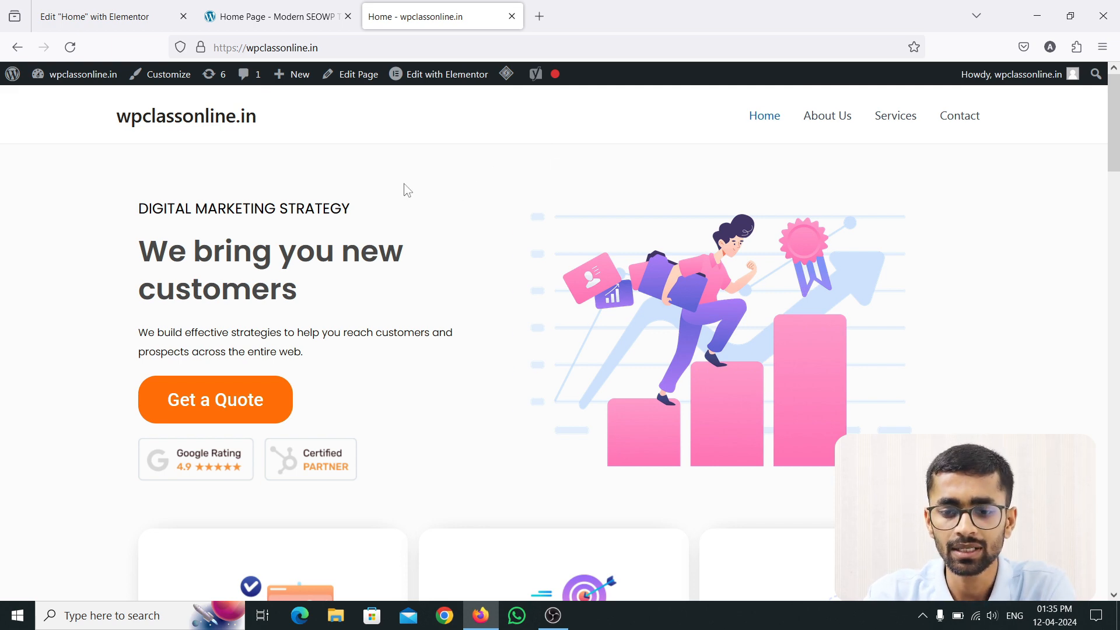
# Step: Review the wpclassonline.in homepage down to its footer, then switch to the Modern SEOWP demo
pyautogui.scroll(-5, 408, 190)
pyautogui.scroll(-15, 411, 194)
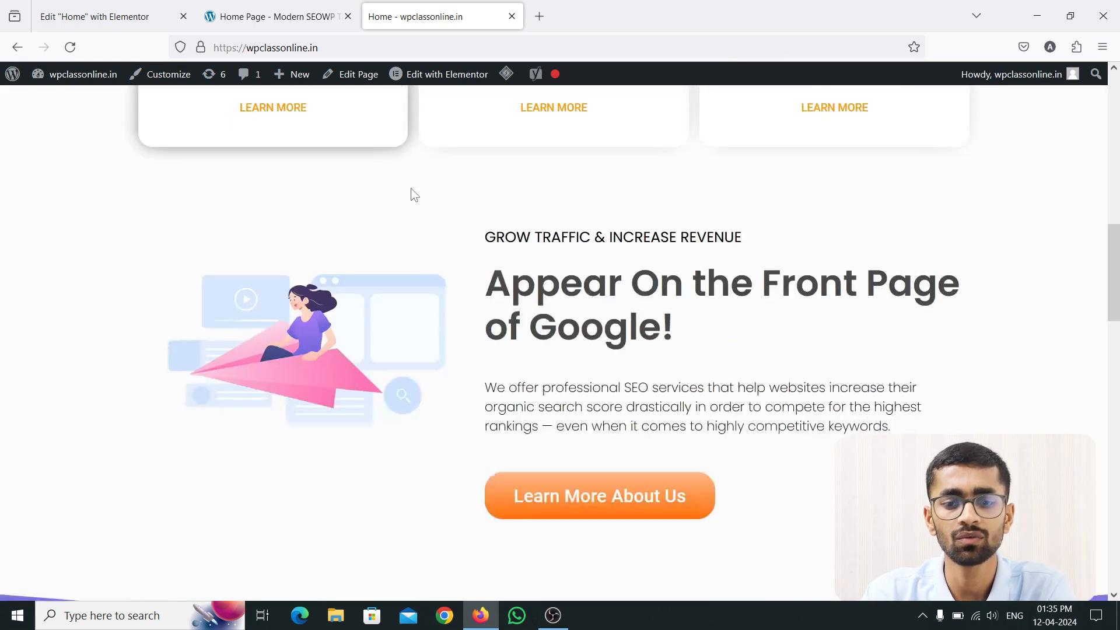
pyautogui.scroll(-20, 411, 194)
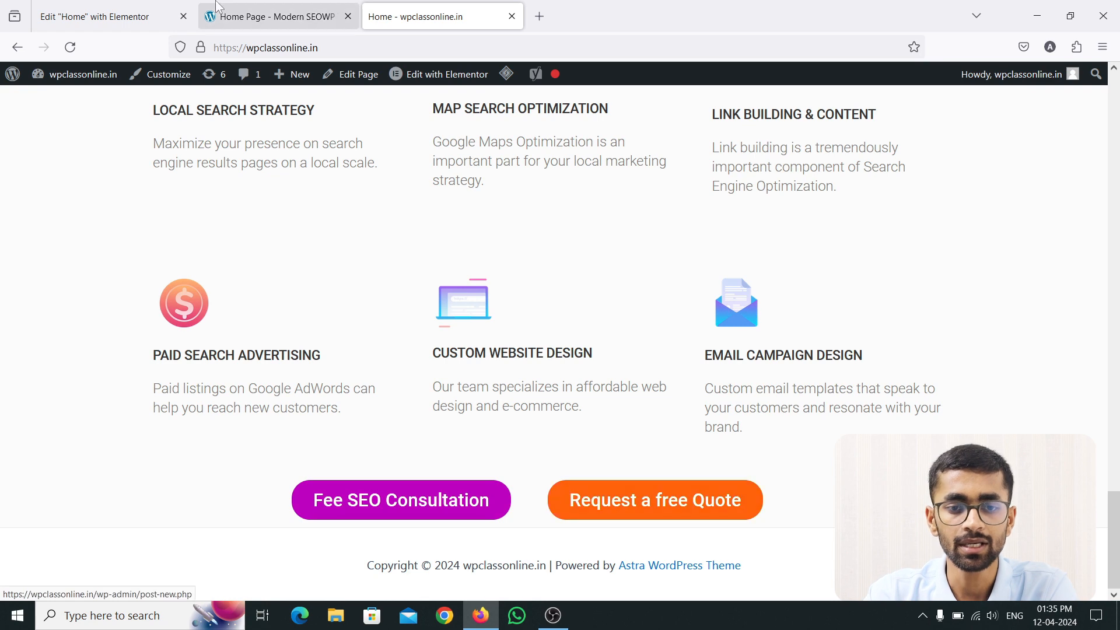
pyautogui.click(267, 7)
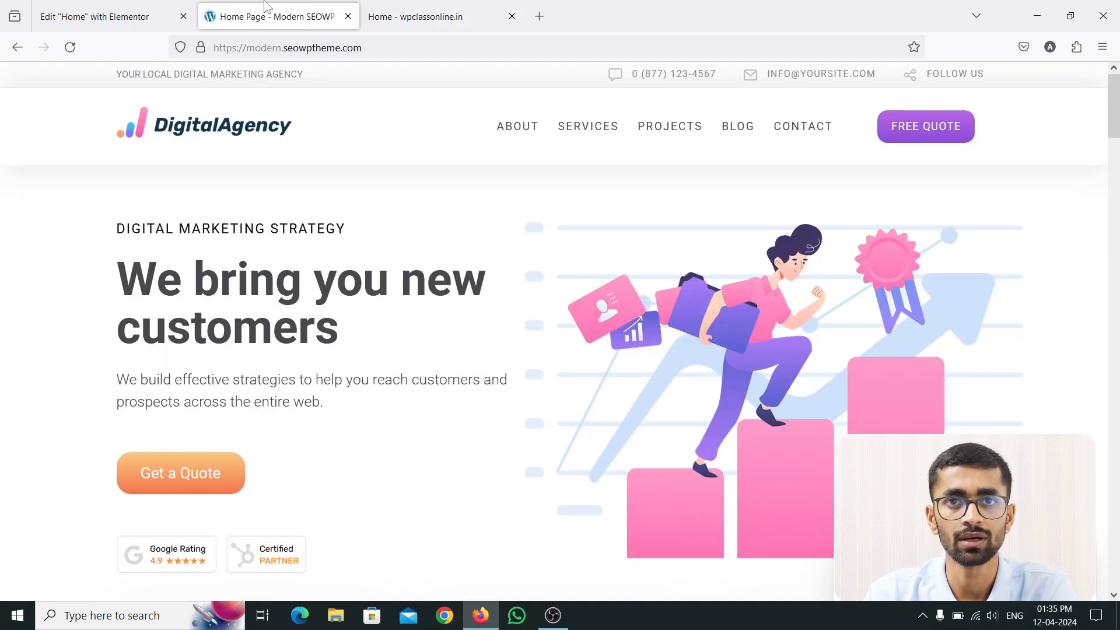
# Step: Bring the DigitalAgency demo's grey client-logo row and purple SEO testimonial section into view
pyautogui.scroll(-20, 426, 207)
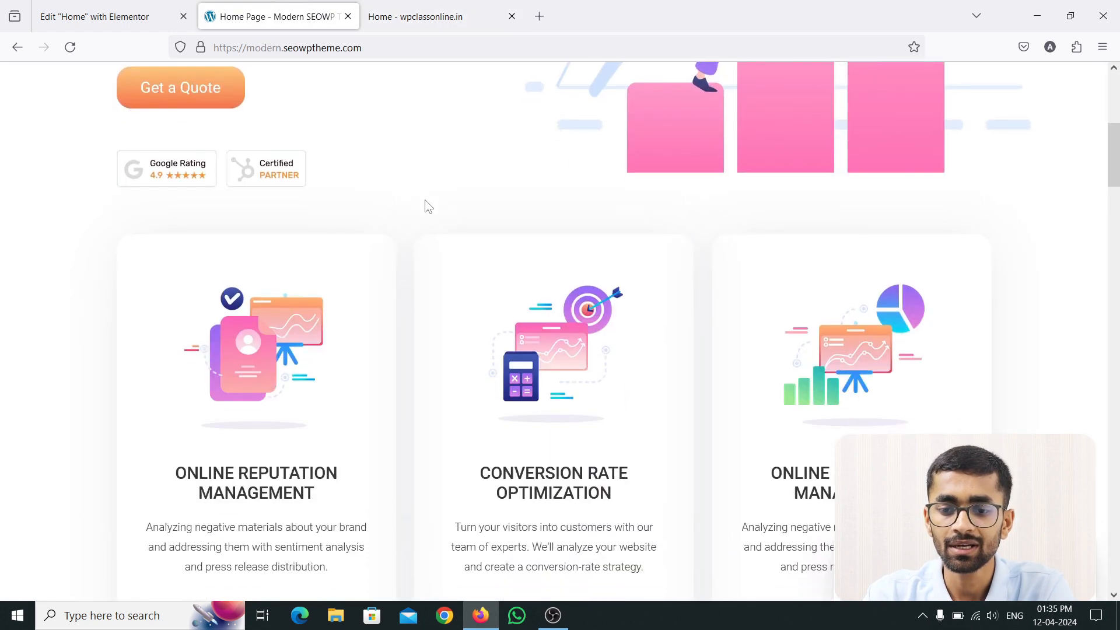
pyautogui.scroll(-13, 419, 208)
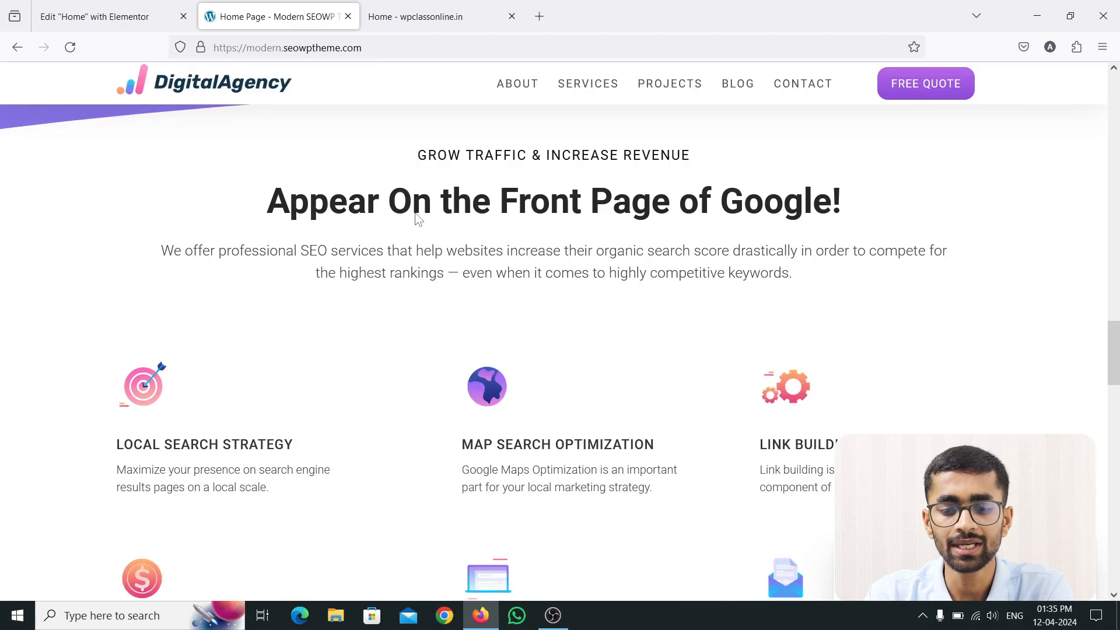
pyautogui.scroll(-2, 412, 215)
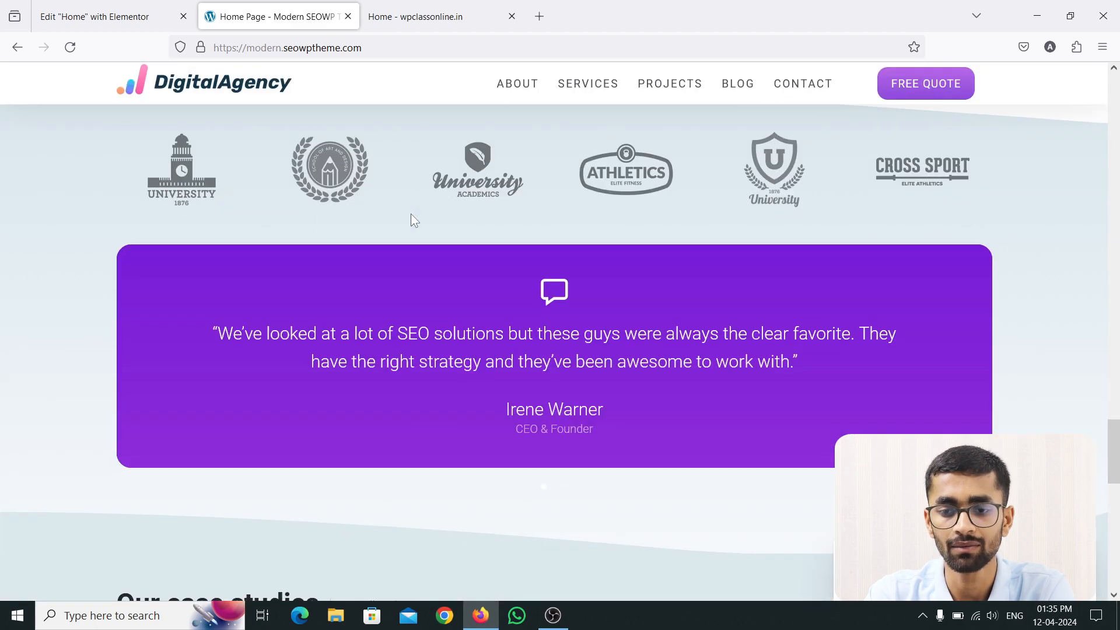
pyautogui.click(1115, 70)
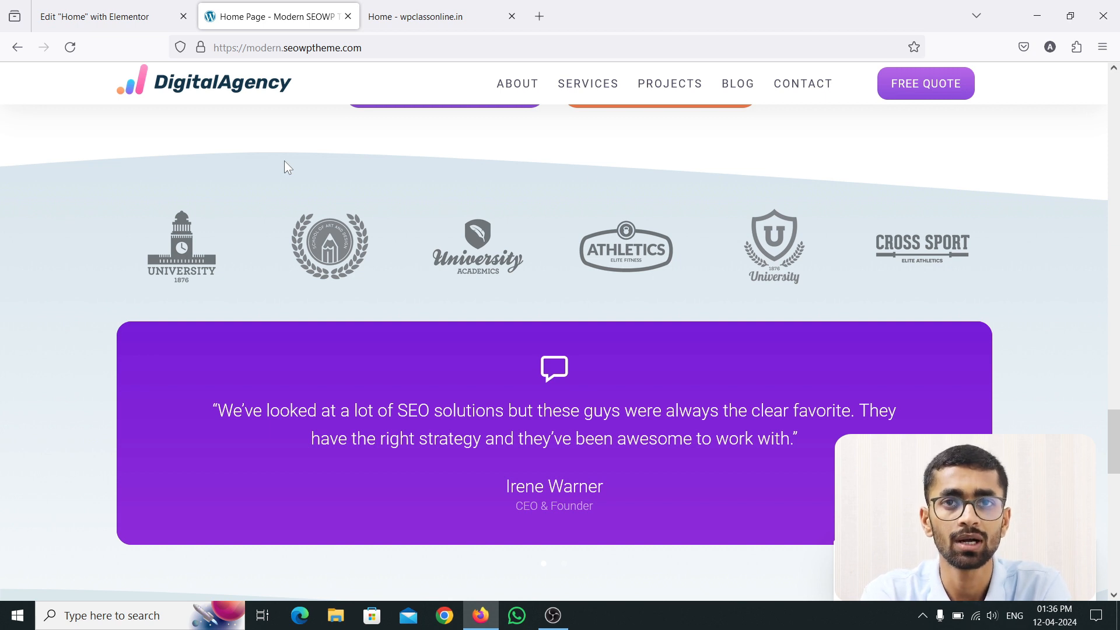
pyautogui.scroll(-2, 286, 168)
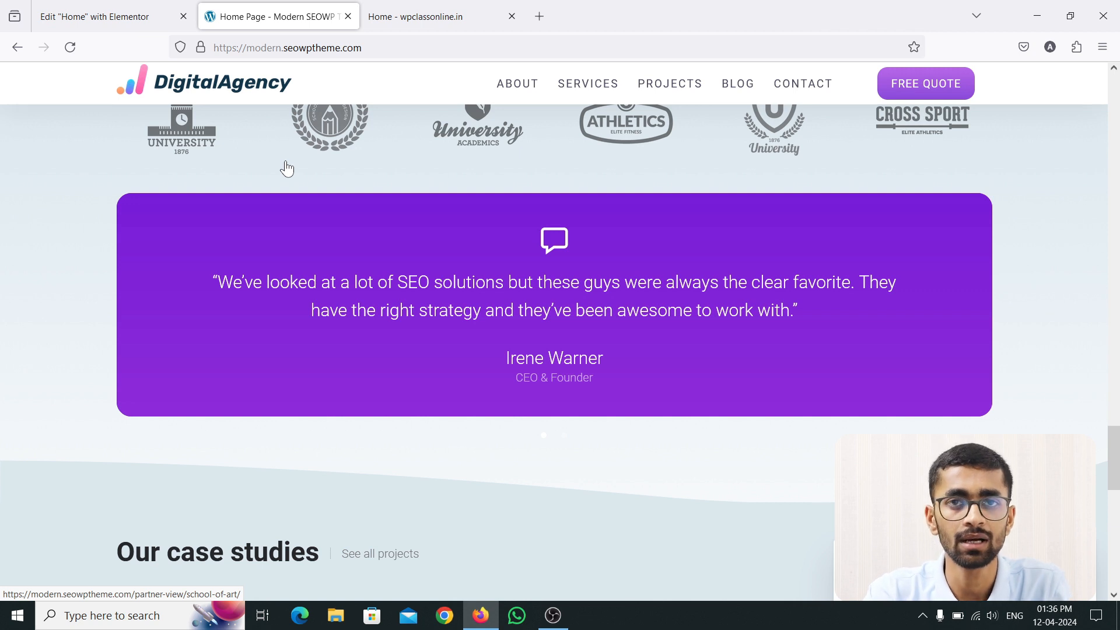
pyautogui.scroll(2, 377, 213)
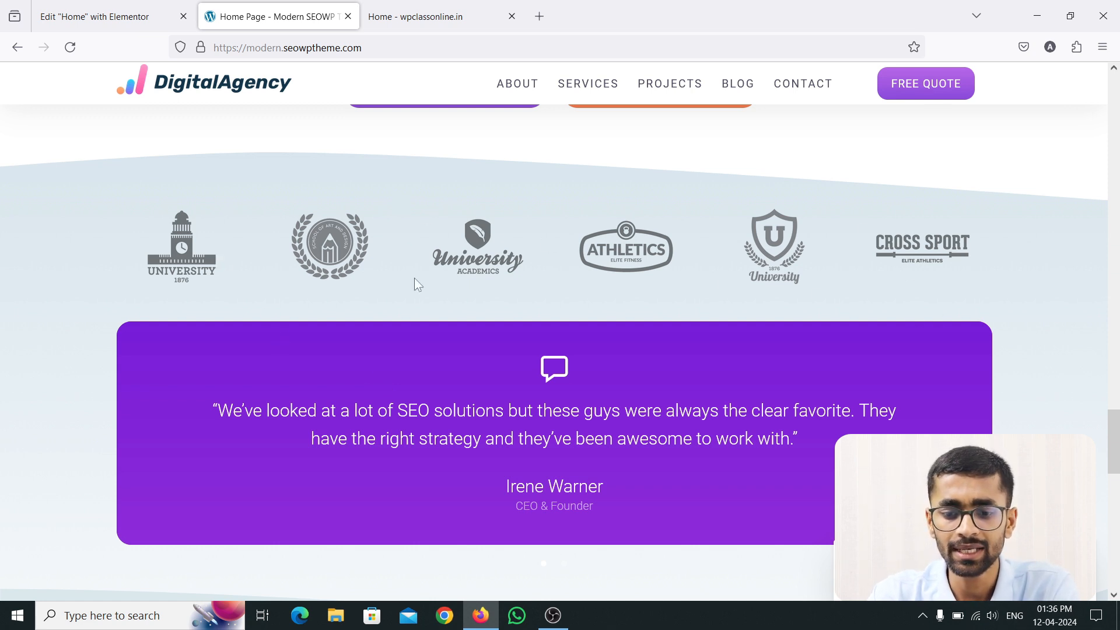
pyautogui.scroll(-2, 414, 277)
pyautogui.scroll(2, 415, 278)
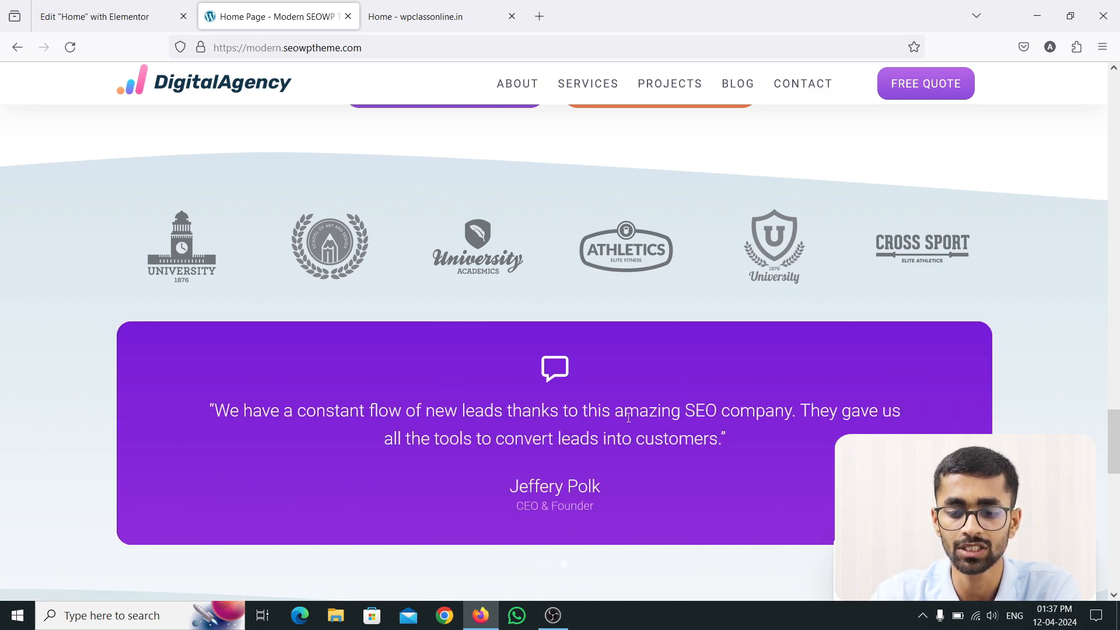
pyautogui.moveTo(429, 418); pyautogui.dragTo(691, 421)
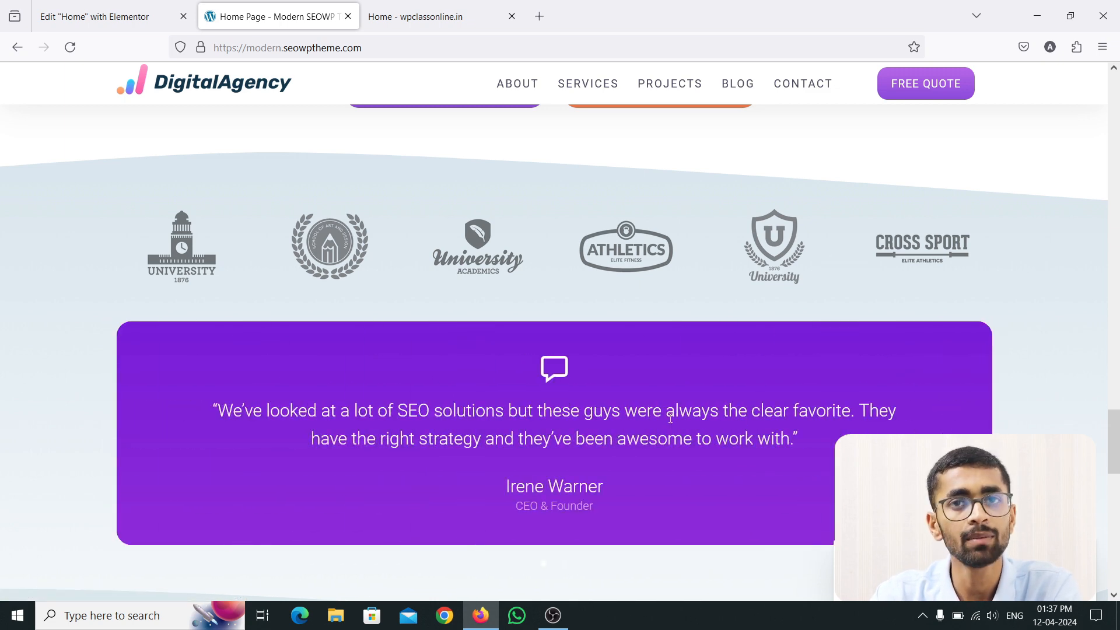
# Step: Add a single-column section below the two call-to-action buttons on the Home page
pyautogui.click(130, 14)
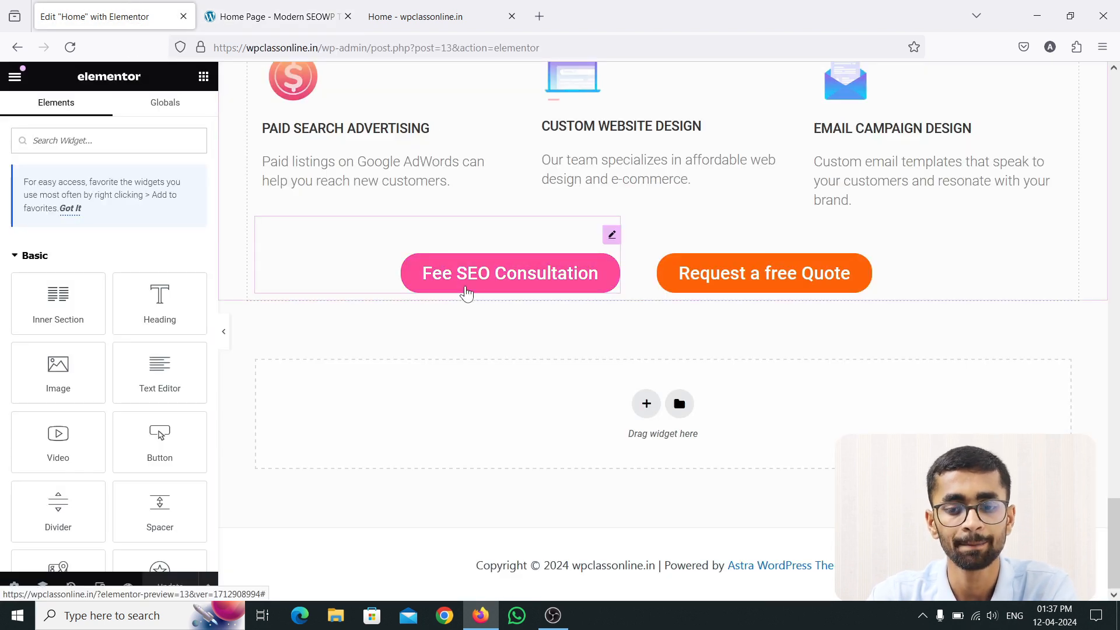
pyautogui.click(648, 404)
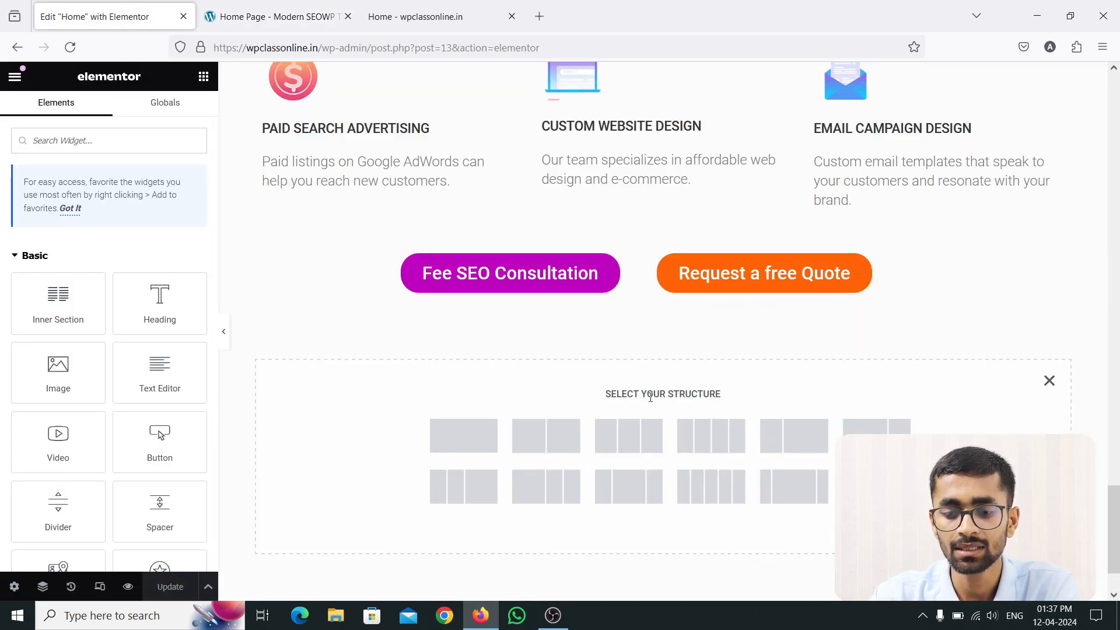
pyautogui.click(476, 433)
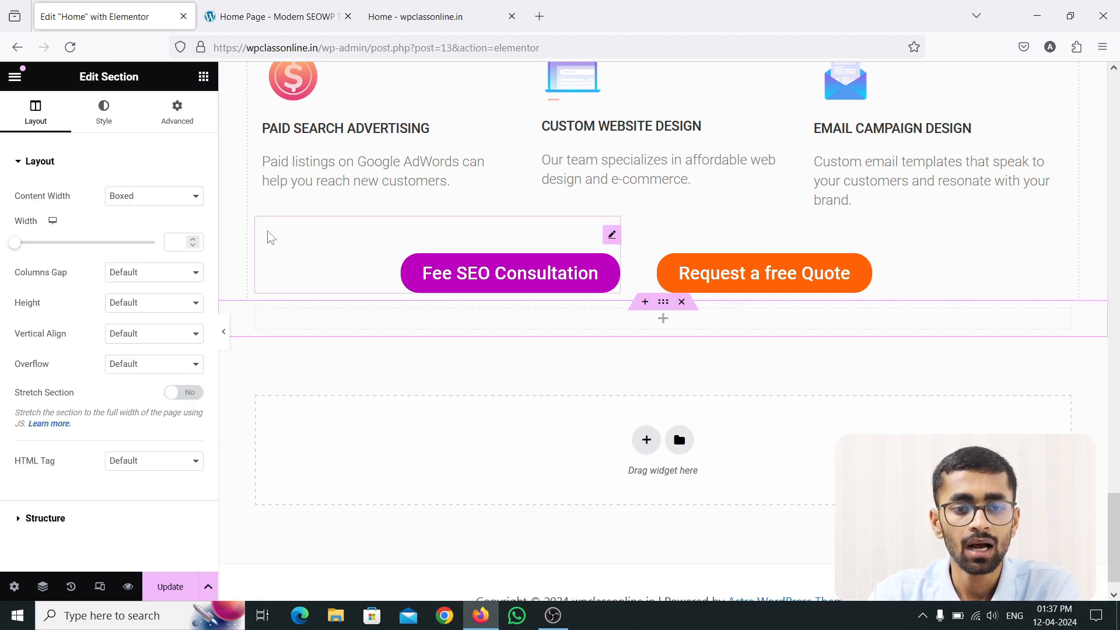
# Step: Filter the widget list by searching 'imag'
pyautogui.click(203, 77)
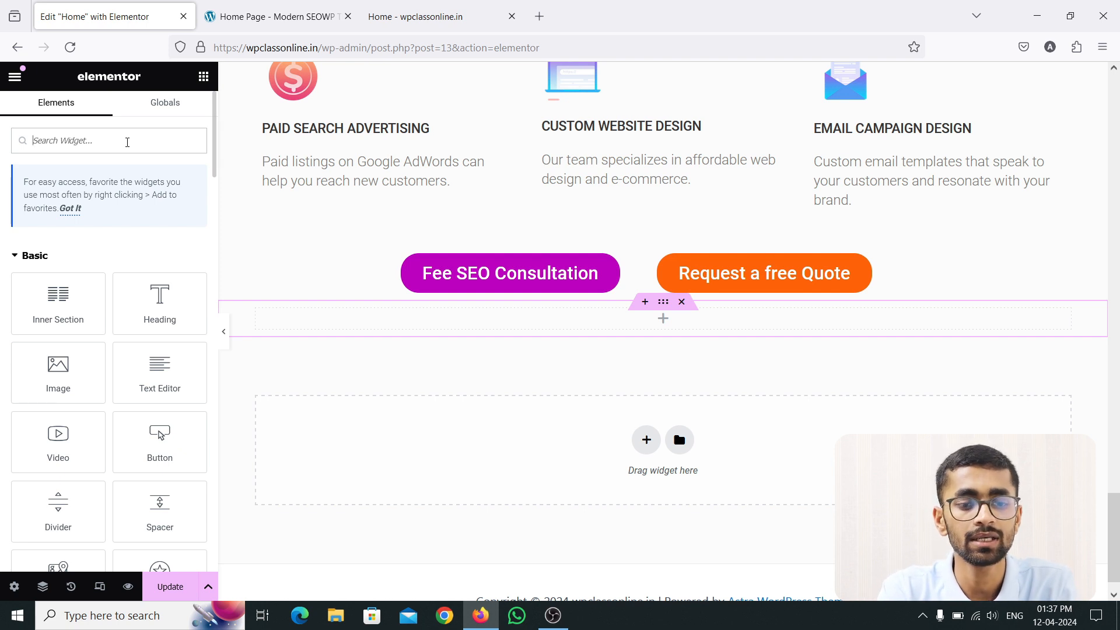
pyautogui.click(127, 143)
pyautogui.write('image')
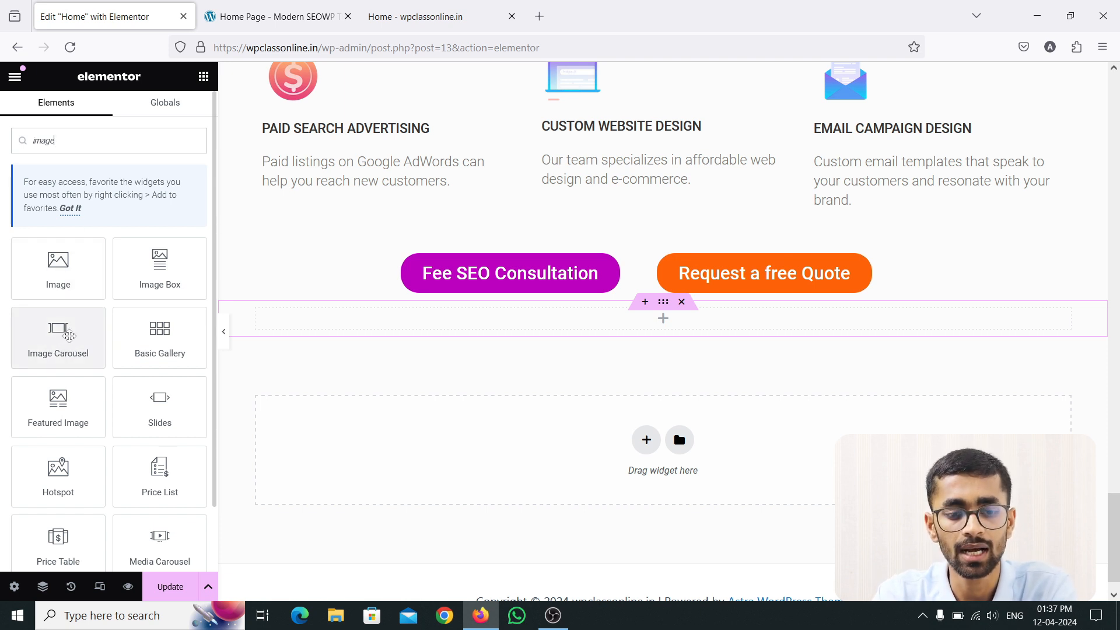
# Step: Place an Image Carousel widget in the new section and start adding its images
pyautogui.moveTo(69, 335); pyautogui.dragTo(460, 321)
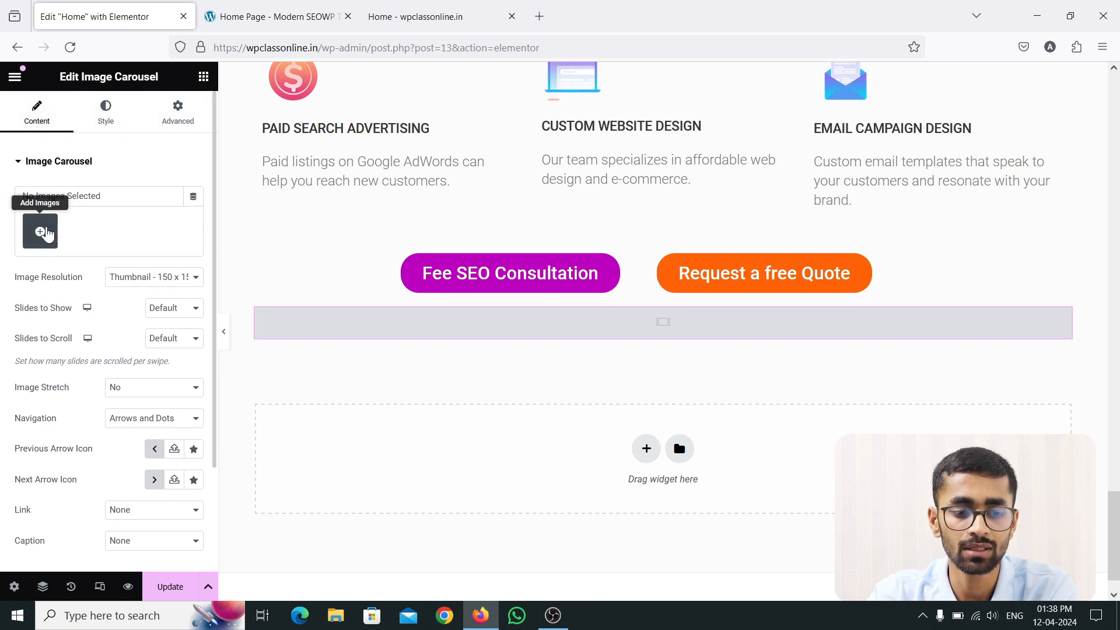
pyautogui.click(19, 167)
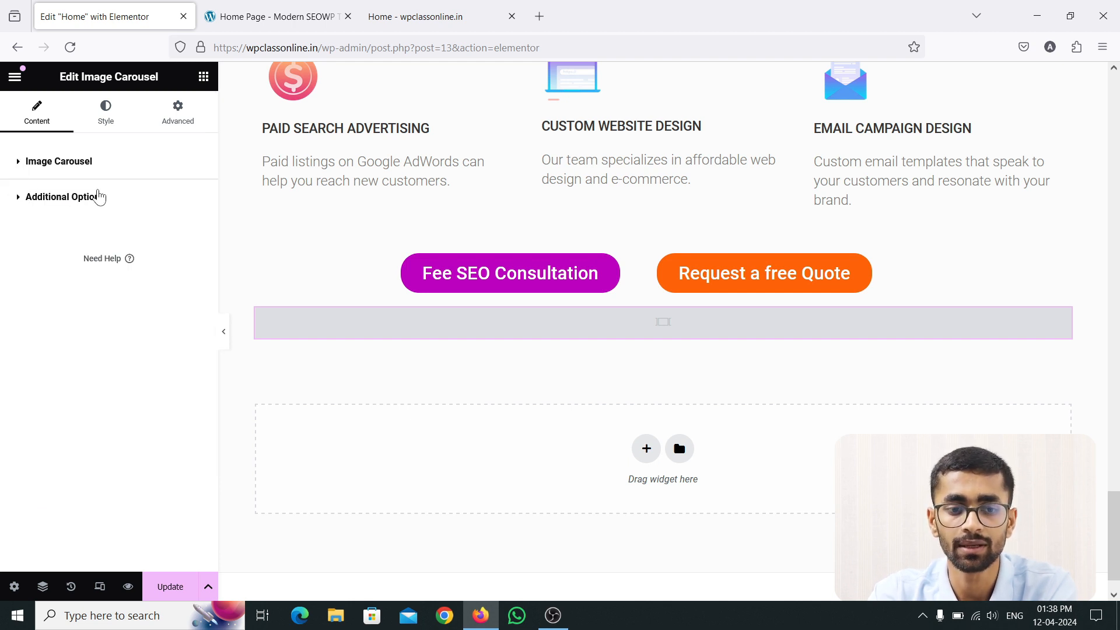
pyautogui.click(18, 168)
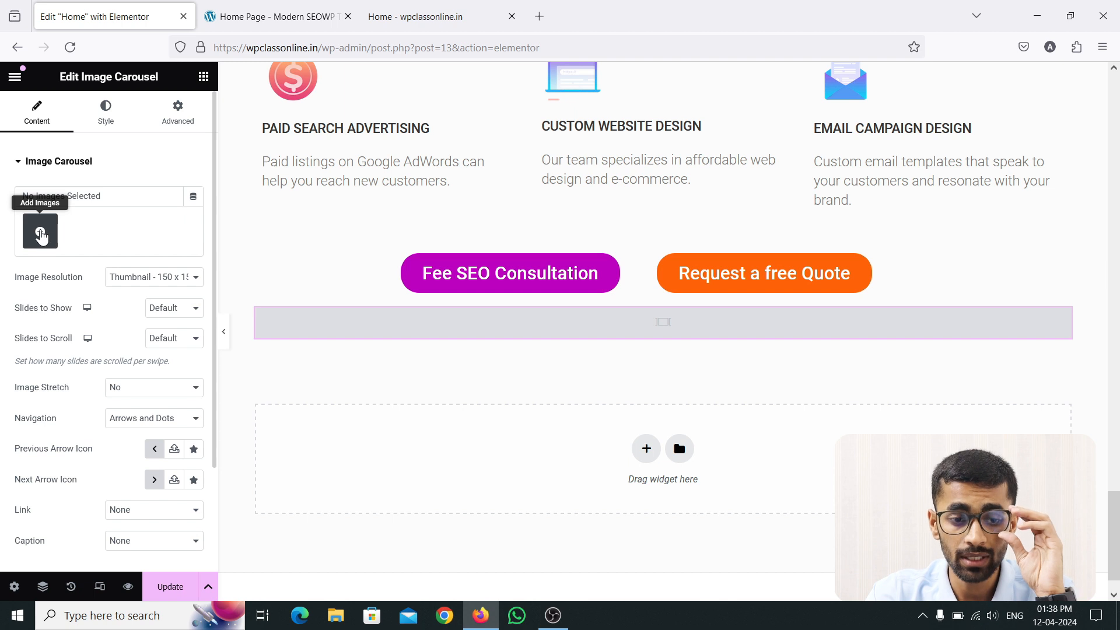
pyautogui.click(40, 234)
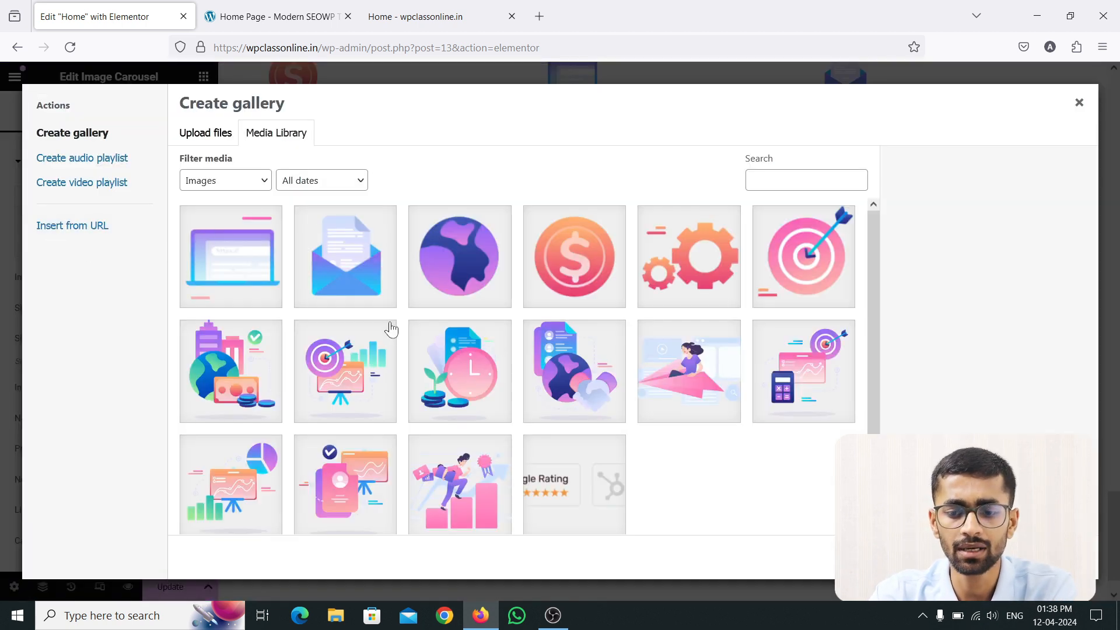
# Step: Try selecting the notebook, envelope, globe and dollar library images, then clear the selection
pyautogui.scroll(-2, 454, 361)
pyautogui.scroll(2, 466, 367)
pyautogui.click(271, 259)
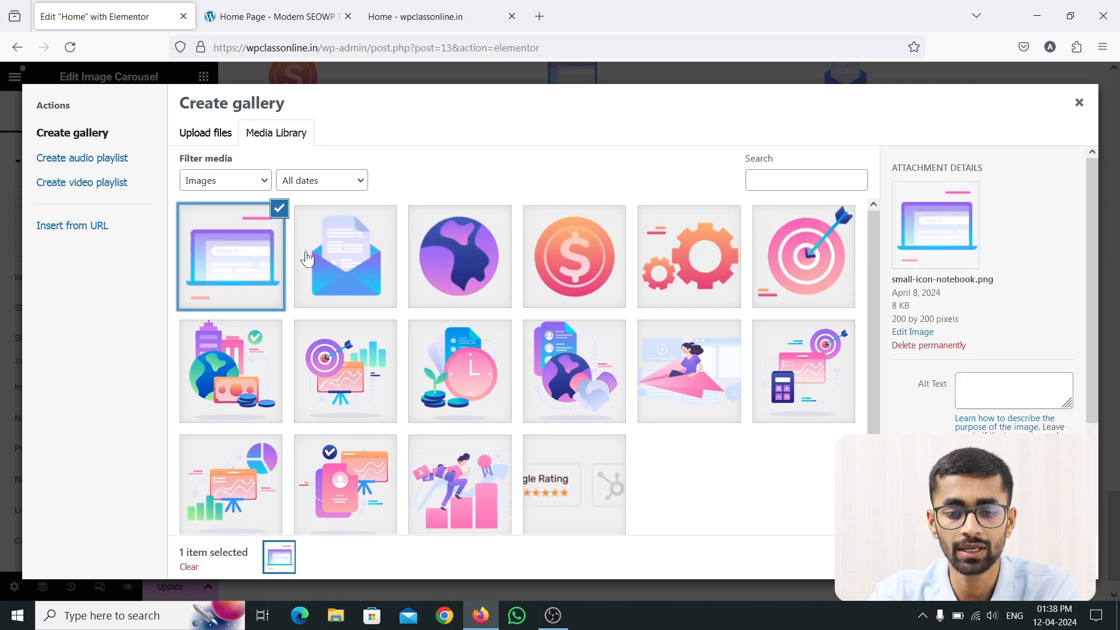
pyautogui.click(329, 256)
pyautogui.click(435, 255)
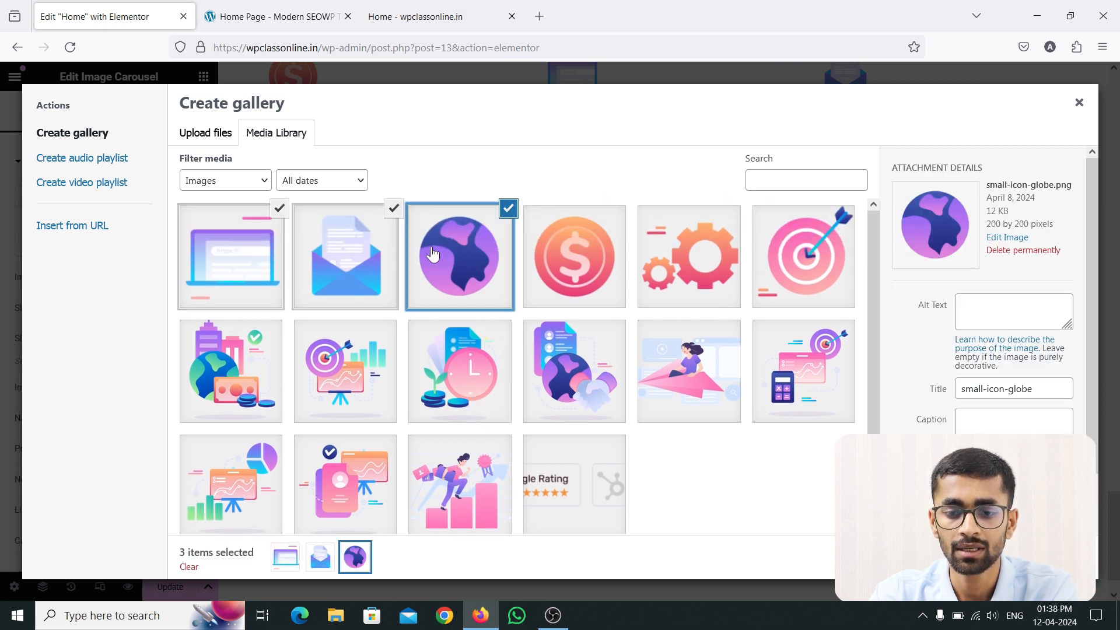
pyautogui.click(542, 251)
pyautogui.click(621, 215)
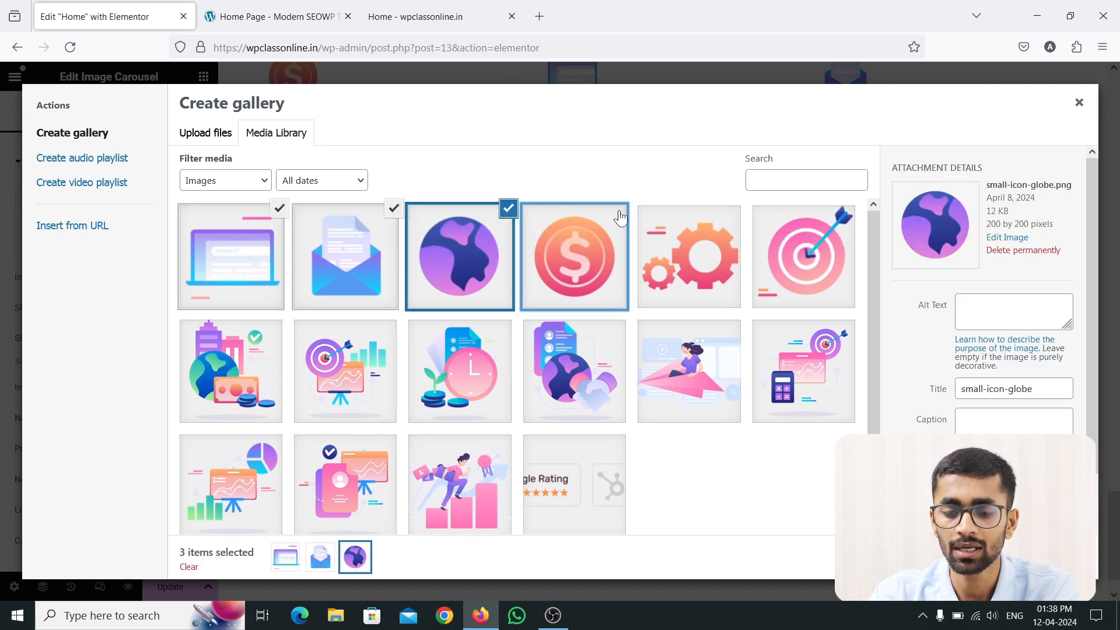
pyautogui.click(508, 209)
pyautogui.click(393, 208)
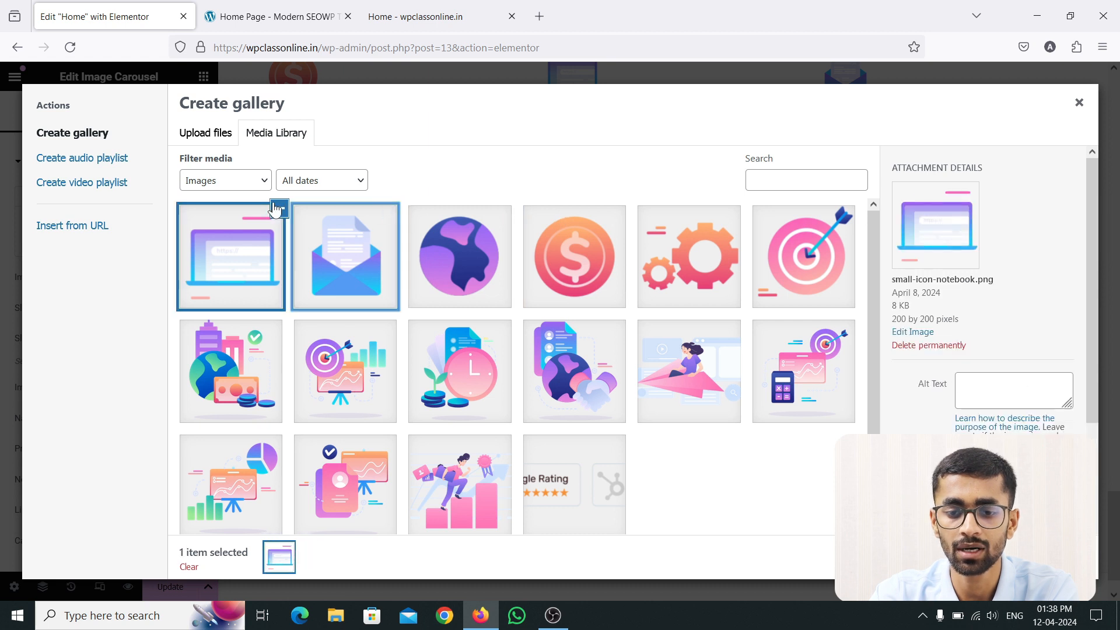
pyautogui.click(279, 208)
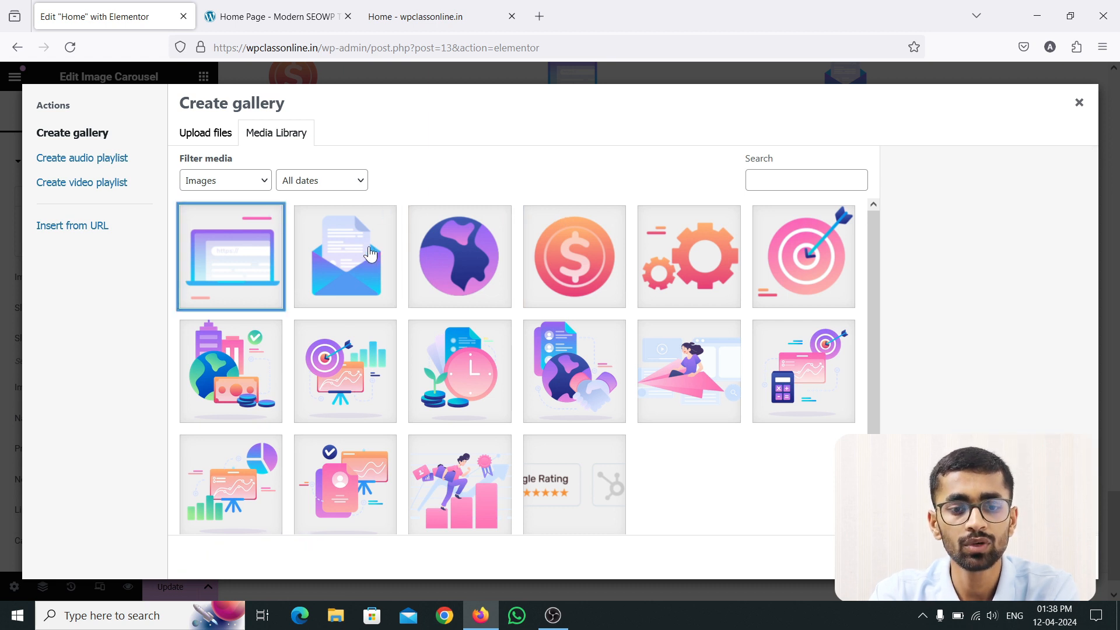
# Step: Upload the clientlogo-5 through clientlogo-12 PNG files into the gallery
pyautogui.click(217, 134)
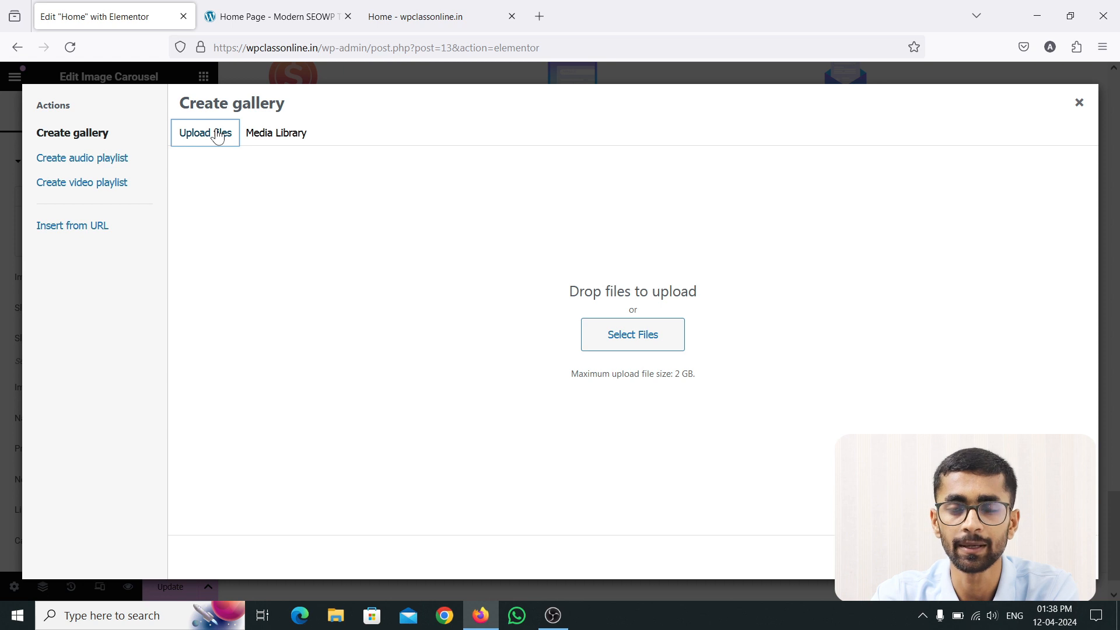
pyautogui.click(634, 342)
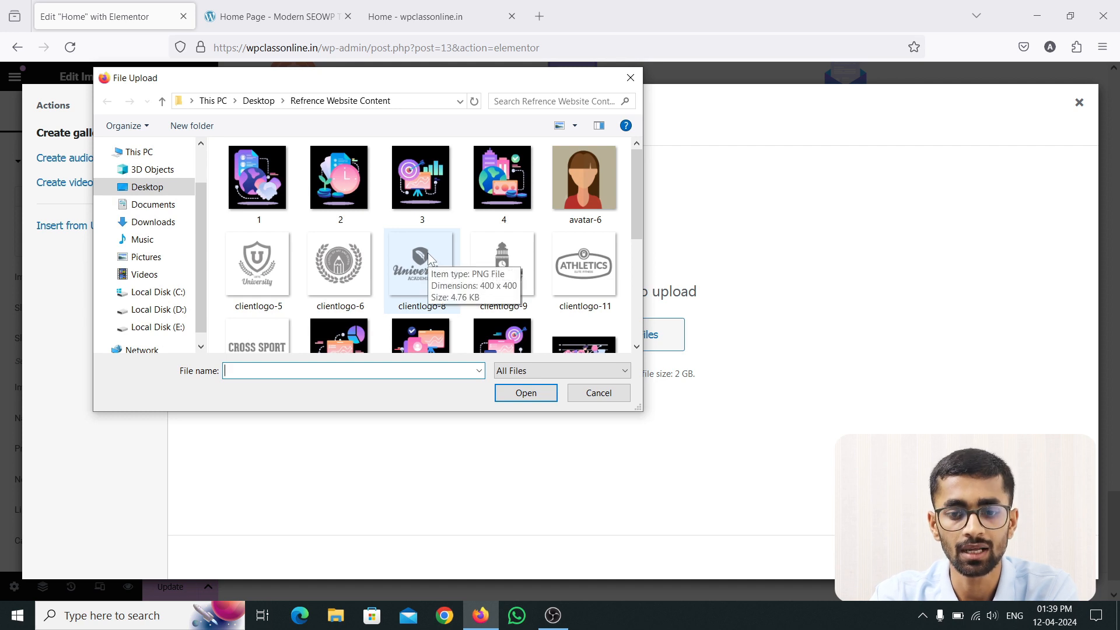
pyautogui.scroll(-1, 318, 259)
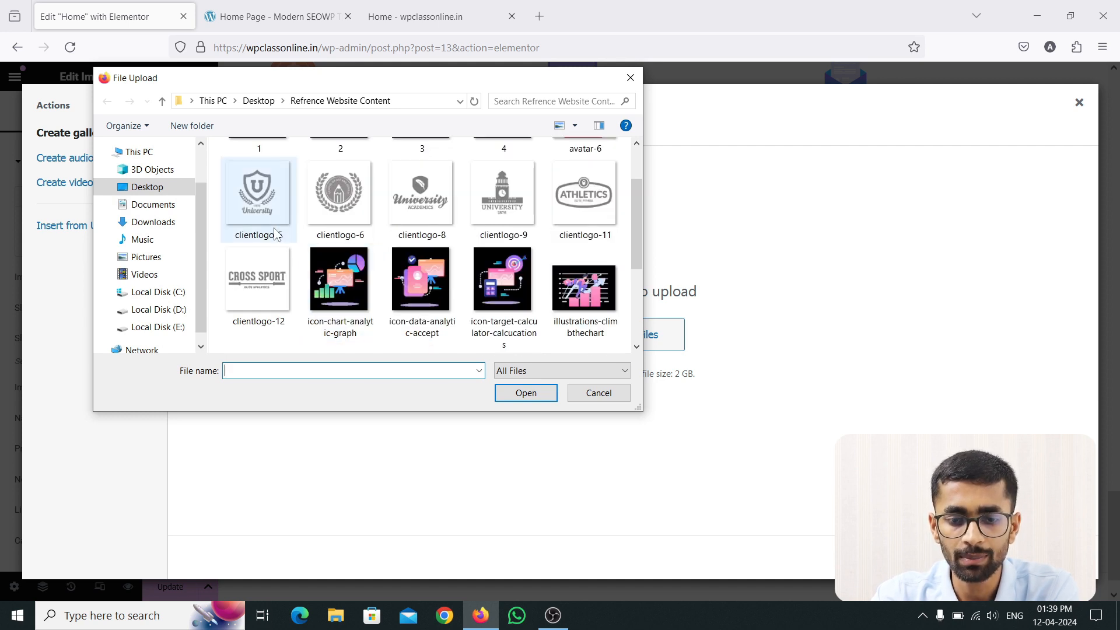
pyautogui.scroll(1, 467, 242)
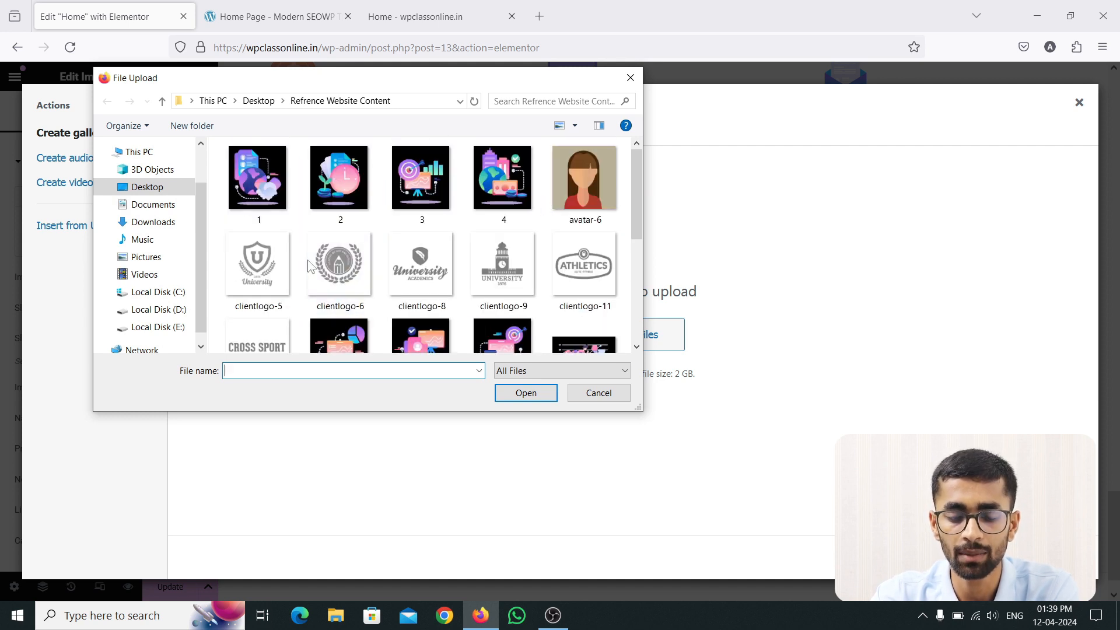
pyautogui.scroll(-1, 466, 233)
pyautogui.click(281, 180)
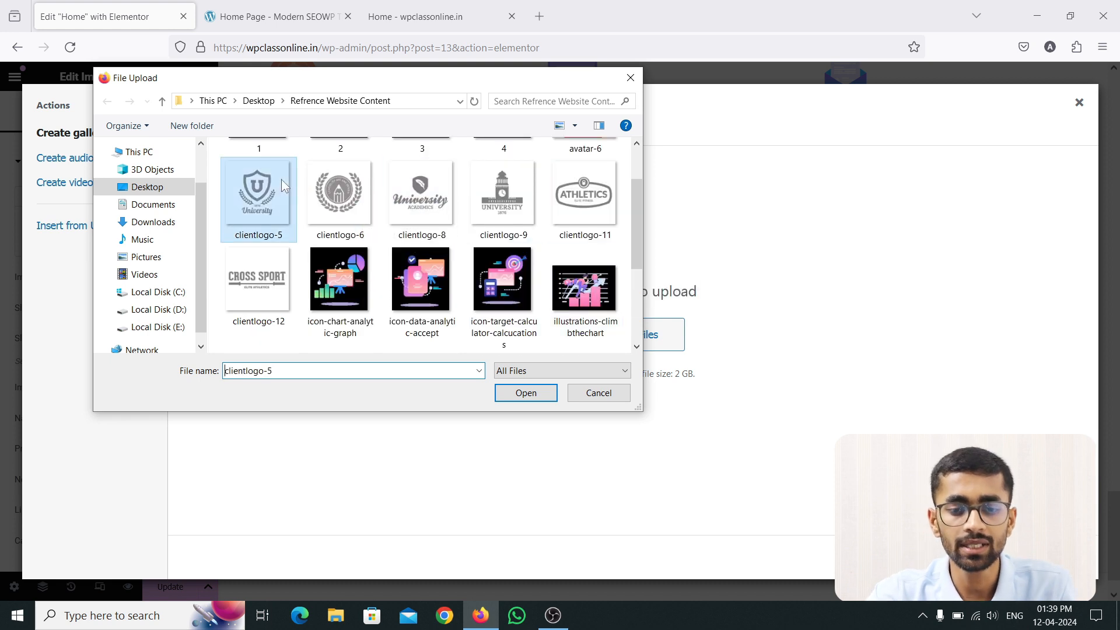
pyautogui.keyDown('shift'); pyautogui.click(265, 277); pyautogui.keyUp('shift')
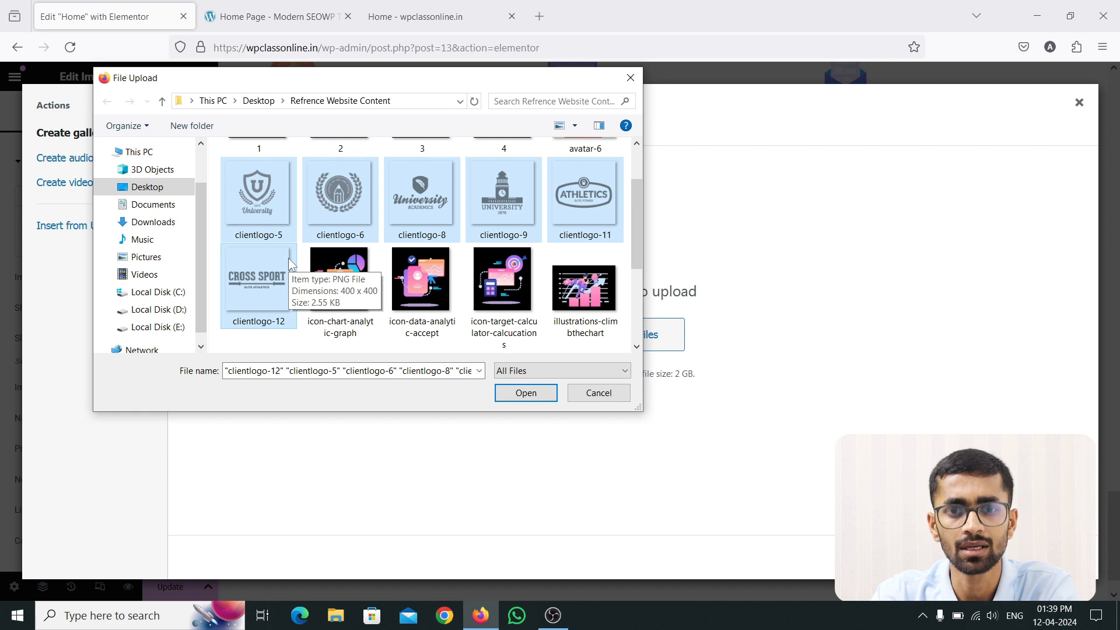
pyautogui.click(511, 390)
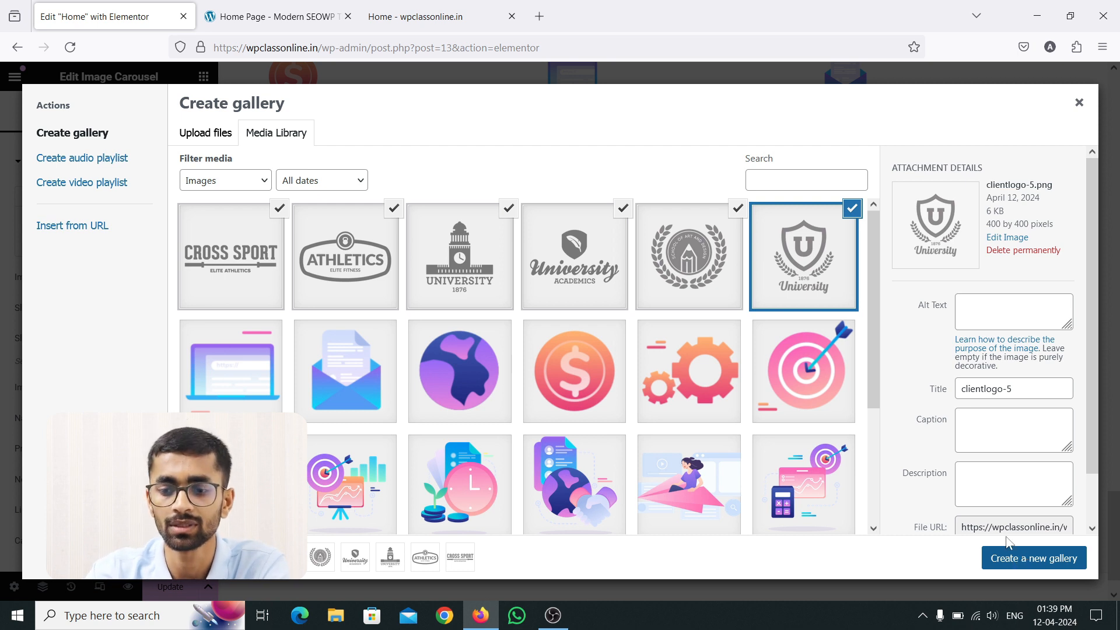
# Step: Deselect every logo except Cross Sport and insert that one-logo gallery into the carousel
pyautogui.click(854, 208)
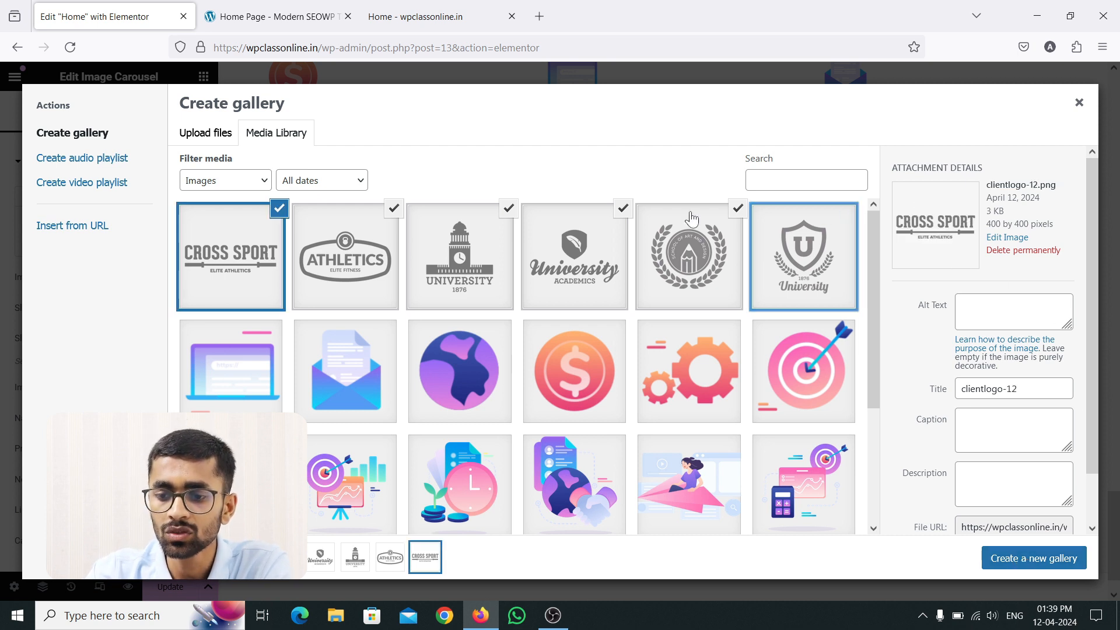
pyautogui.click(738, 208)
pyautogui.click(623, 208)
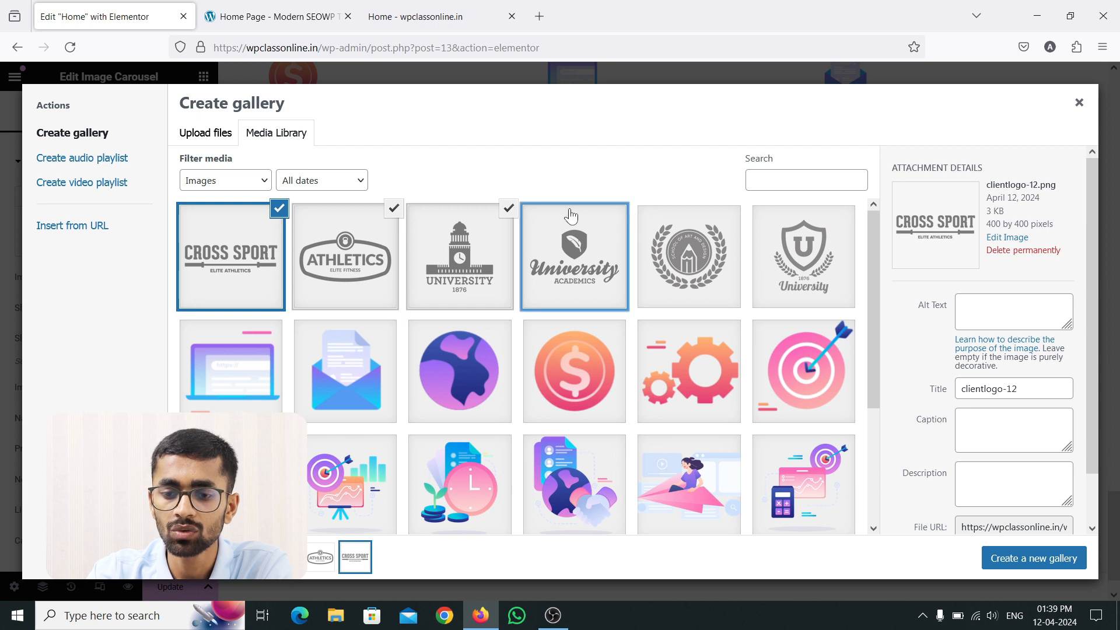
pyautogui.click(509, 209)
pyautogui.click(395, 209)
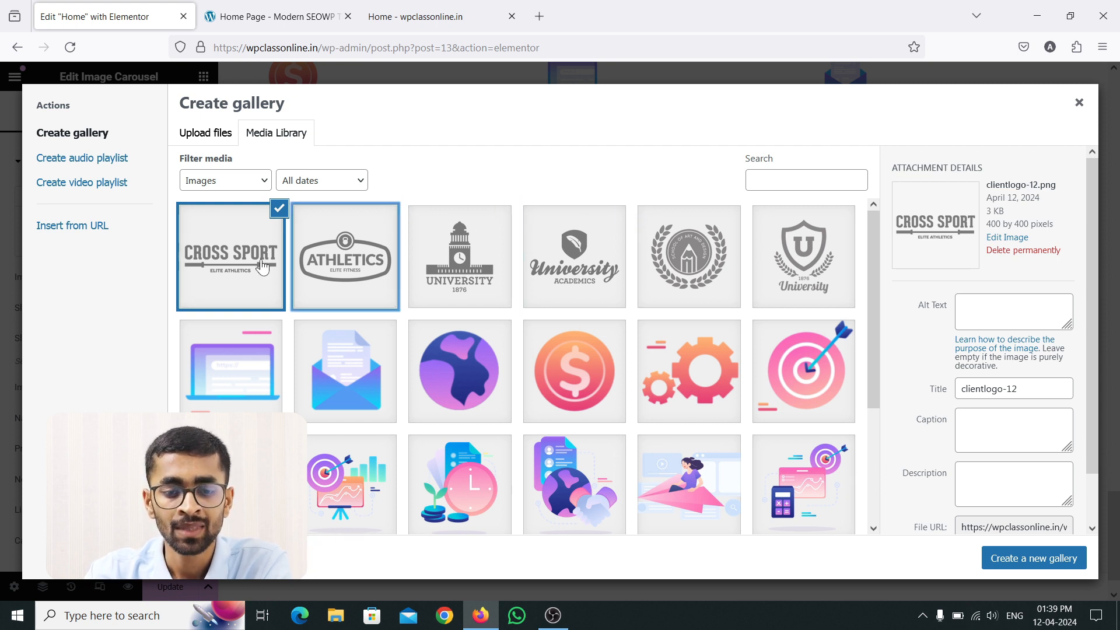
pyautogui.click(1042, 563)
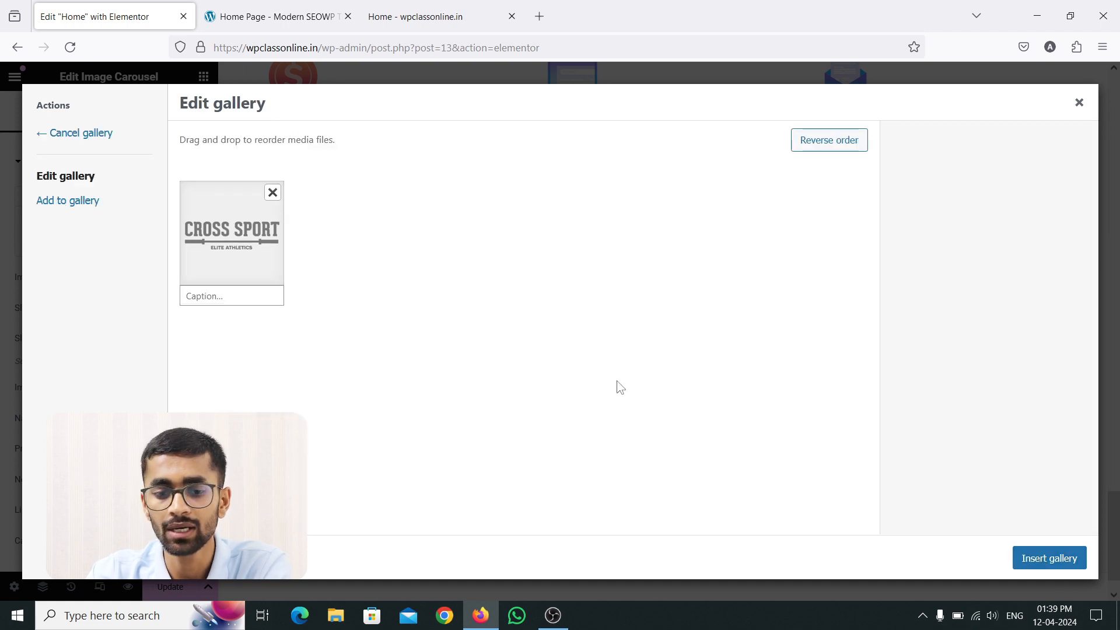
pyautogui.click(1040, 569)
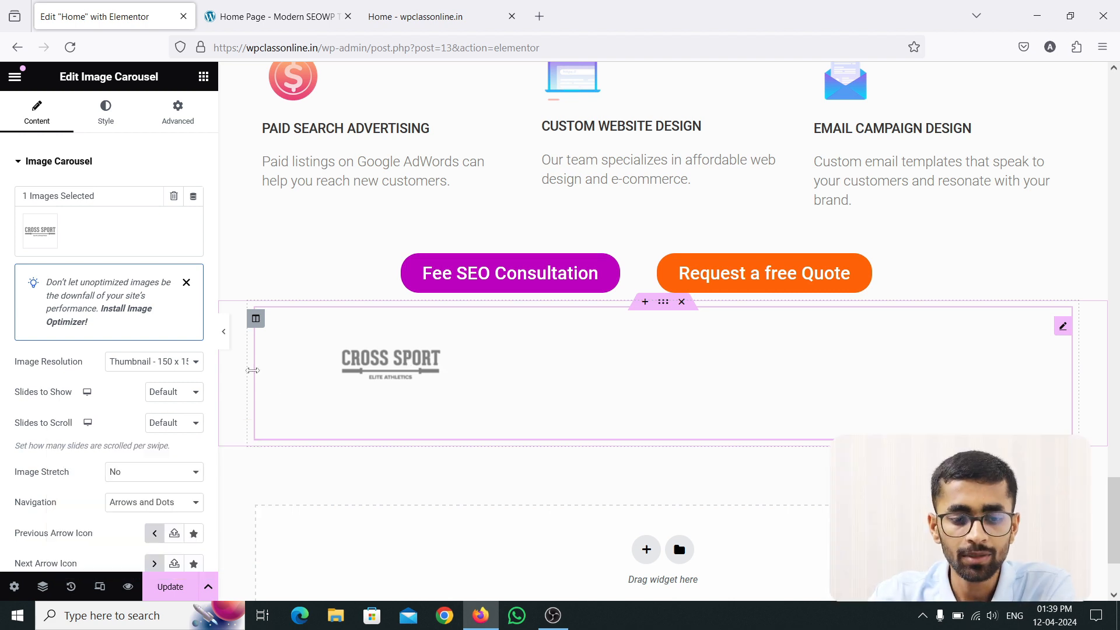
# Step: Try Full, then settle on Thumbnail 150 x 150 image resolution and reopen the gallery
pyautogui.click(150, 365)
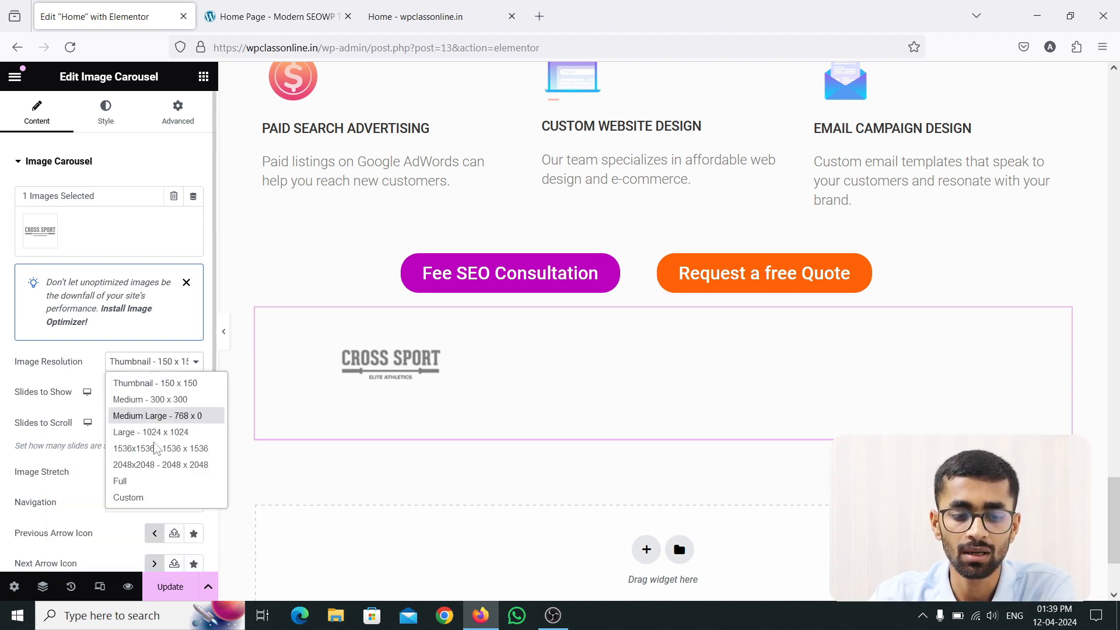
pyautogui.click(158, 480)
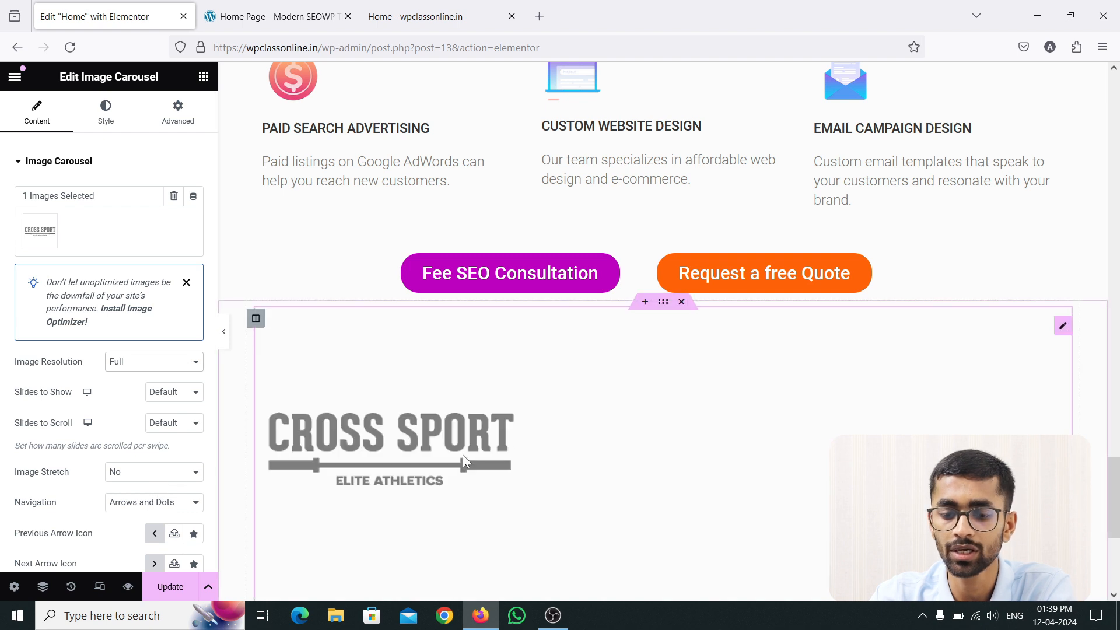
pyautogui.scroll(-2, 463, 454)
pyautogui.scroll(2, 463, 460)
pyautogui.click(162, 366)
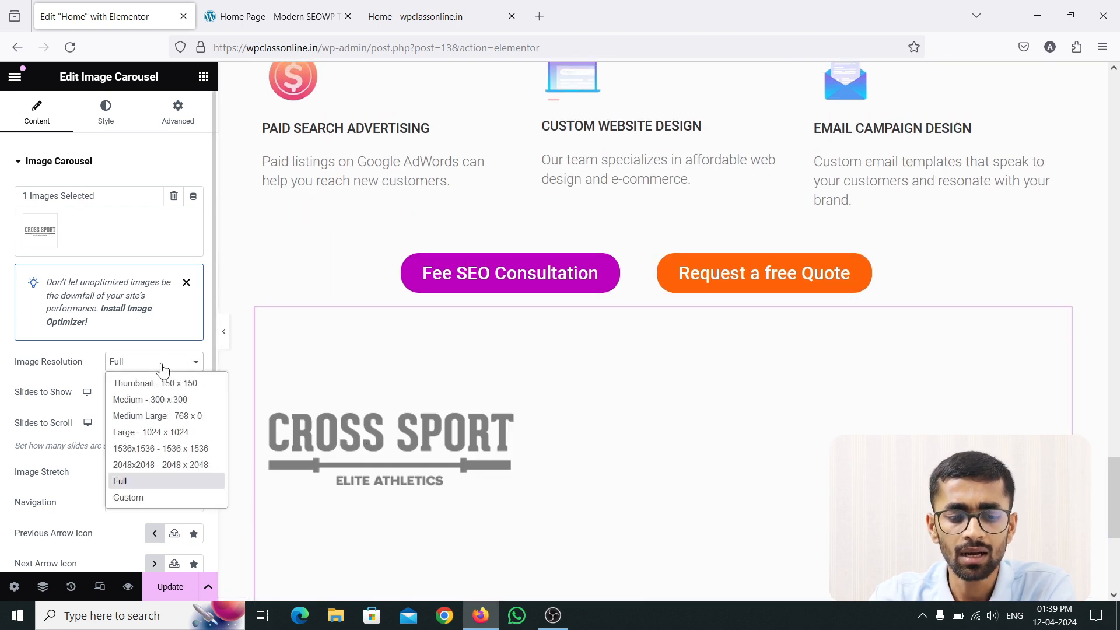
pyautogui.click(172, 382)
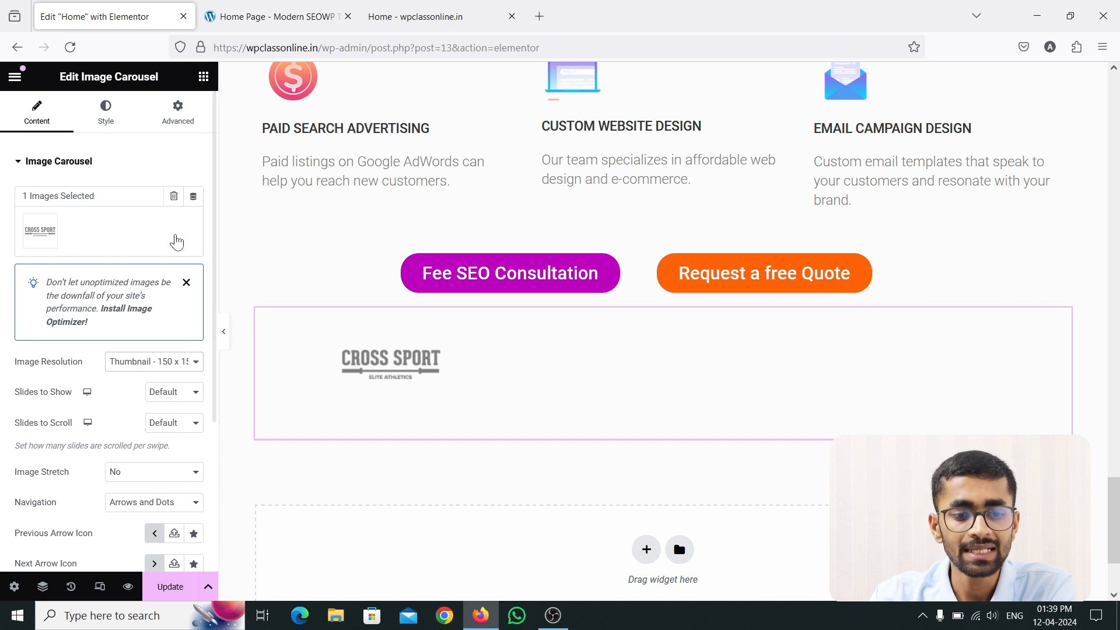
pyautogui.moveTo(102, 238)
pyautogui.click(187, 223)
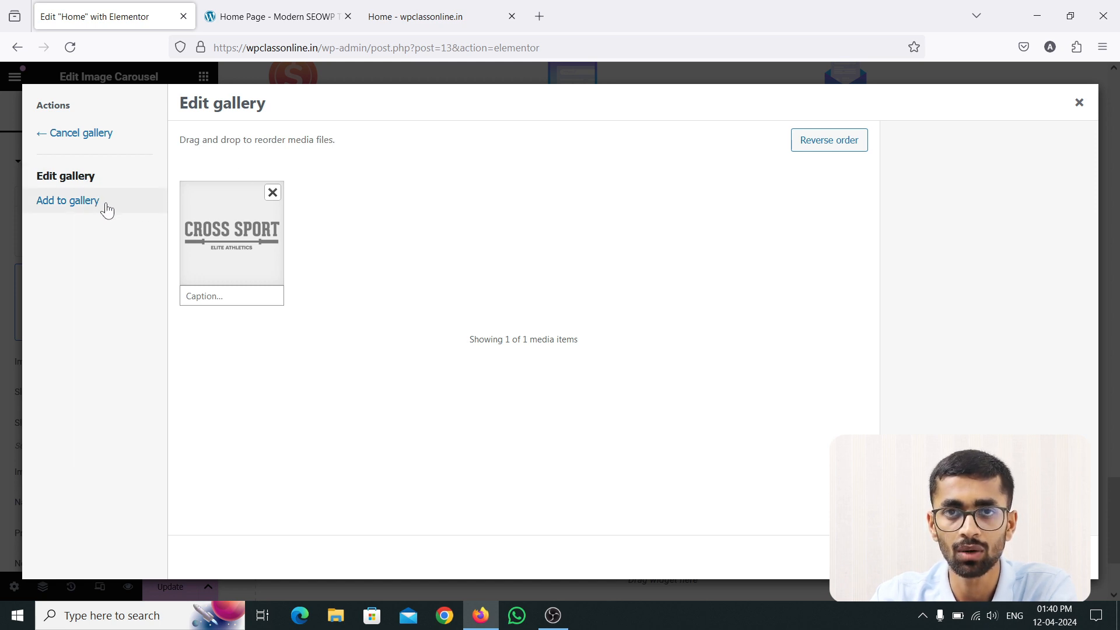
# Step: Add the Athletics through University shield logos and insert the six-logo gallery into the carousel
pyautogui.click(72, 179)
pyautogui.click(75, 204)
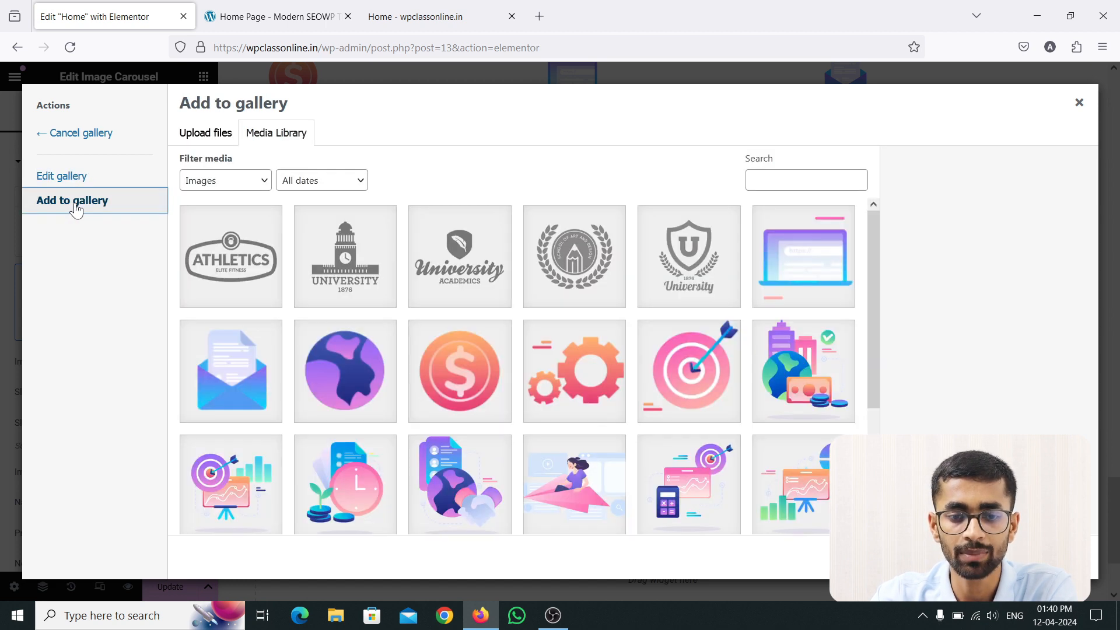
pyautogui.click(69, 184)
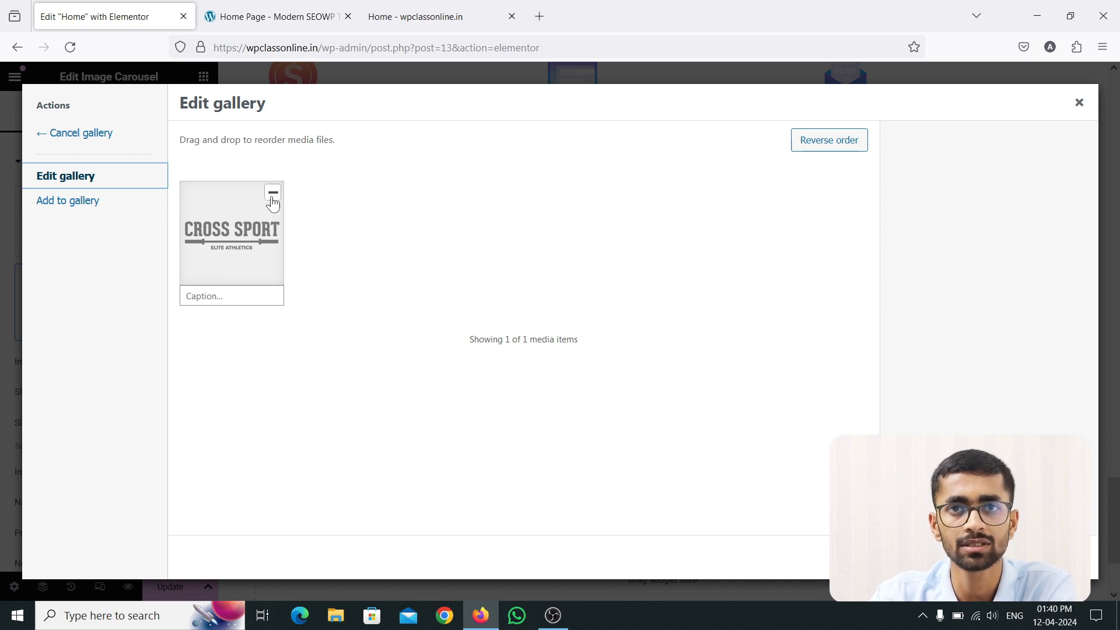
pyautogui.click(92, 204)
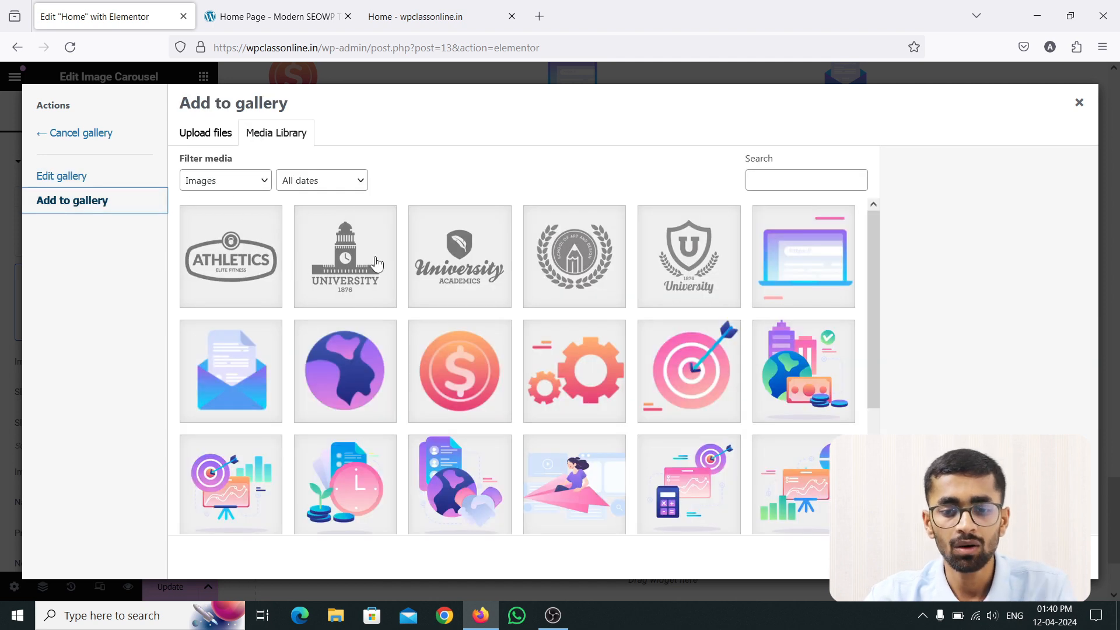
pyautogui.click(261, 260)
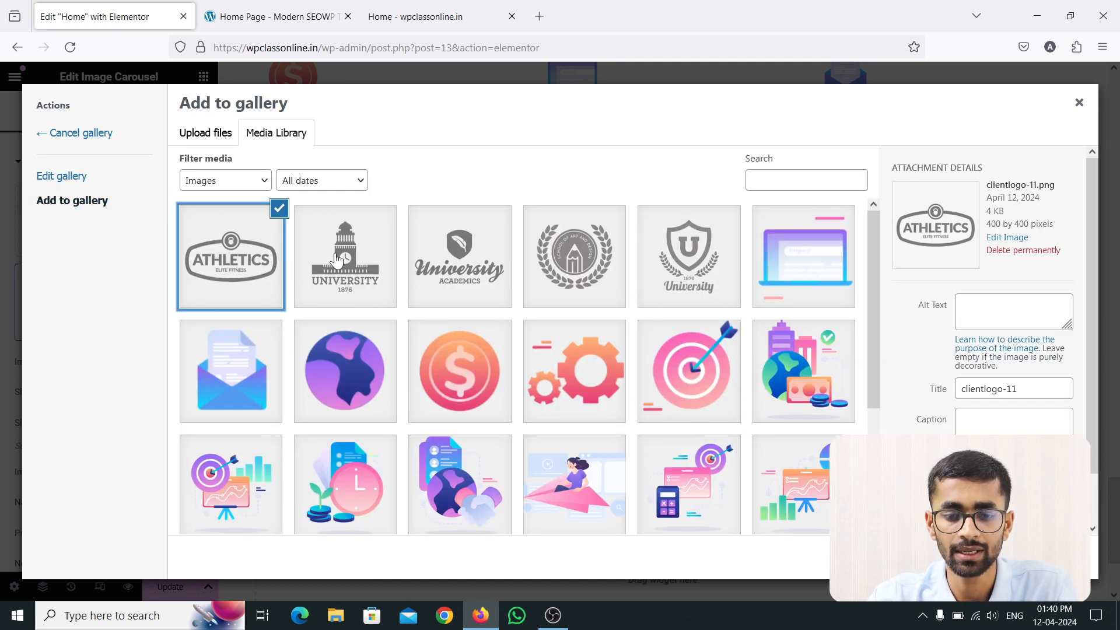
pyautogui.keyDown('shift'); pyautogui.click(689, 262); pyautogui.keyUp('shift')
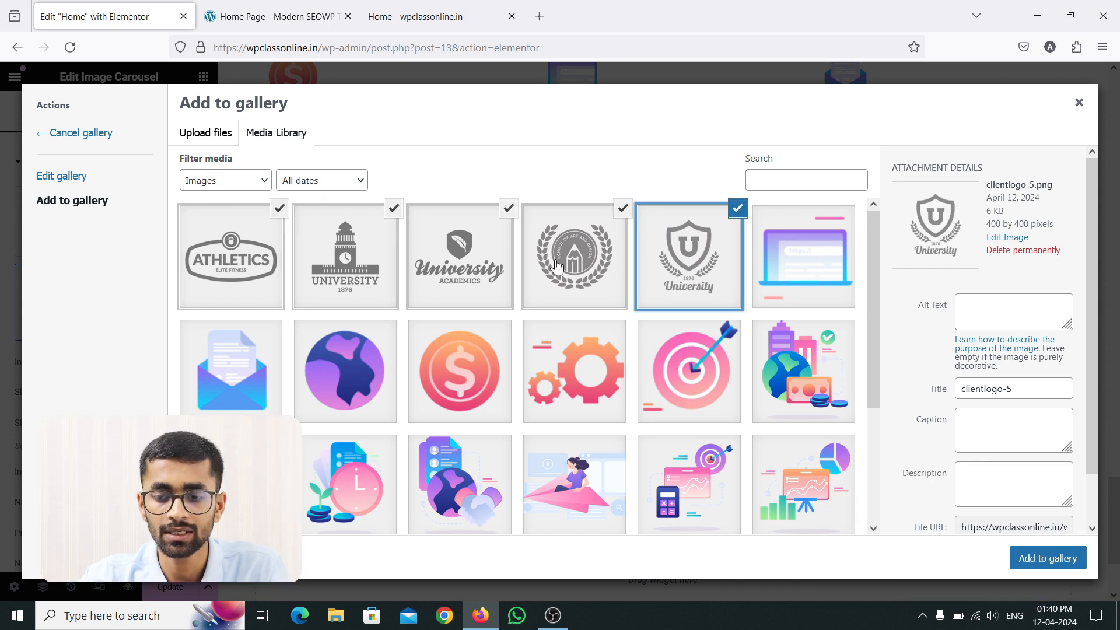
pyautogui.click(1051, 560)
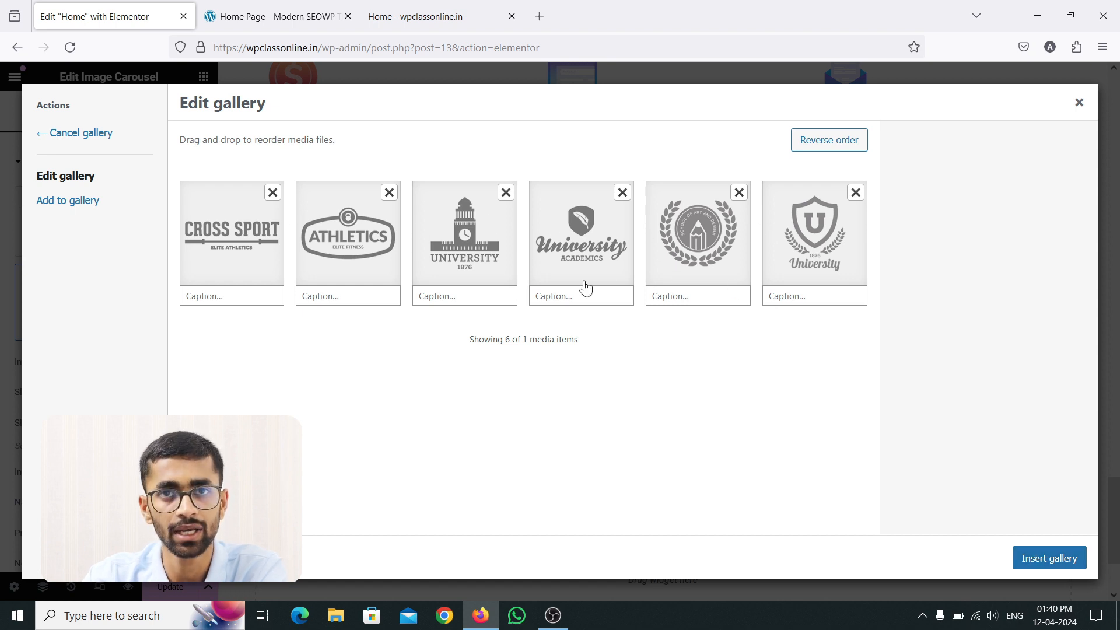
pyautogui.click(1039, 570)
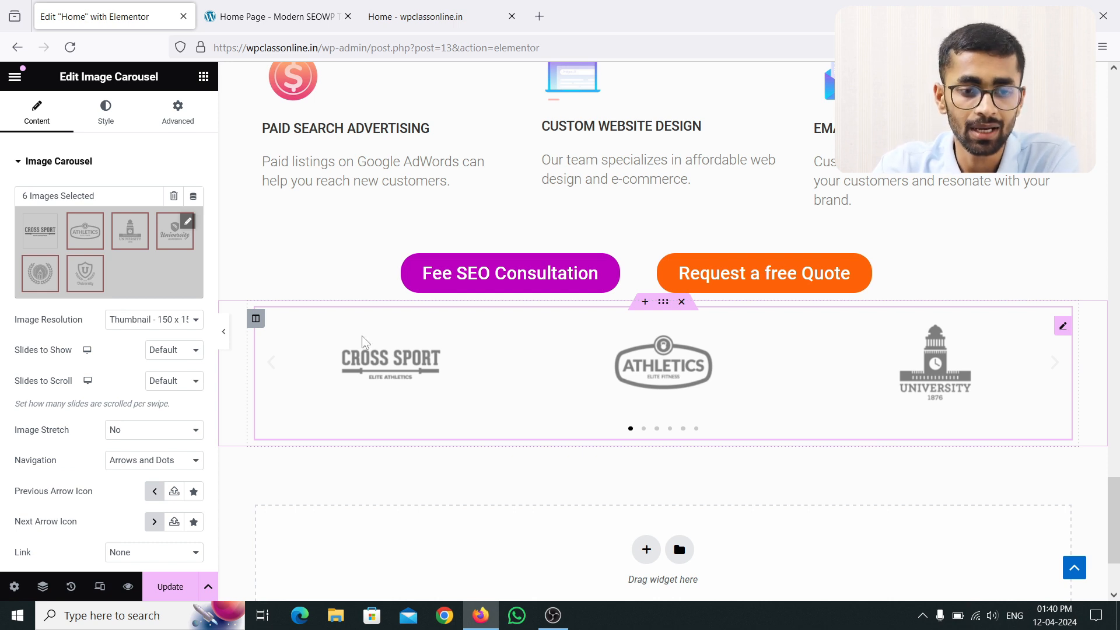
pyautogui.click(152, 322)
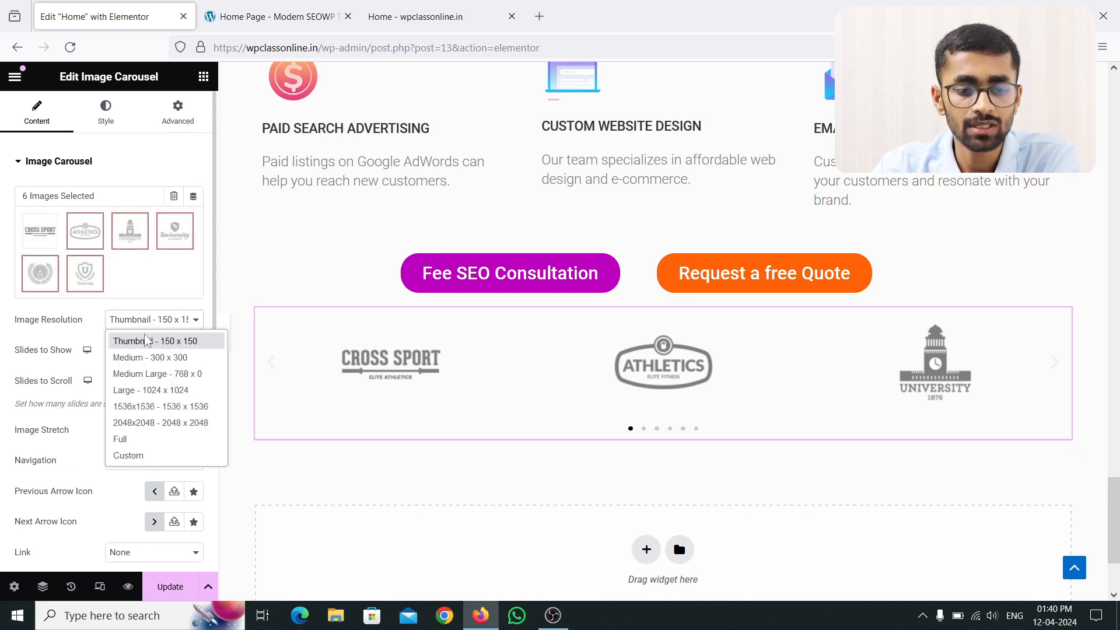
pyautogui.click(135, 357)
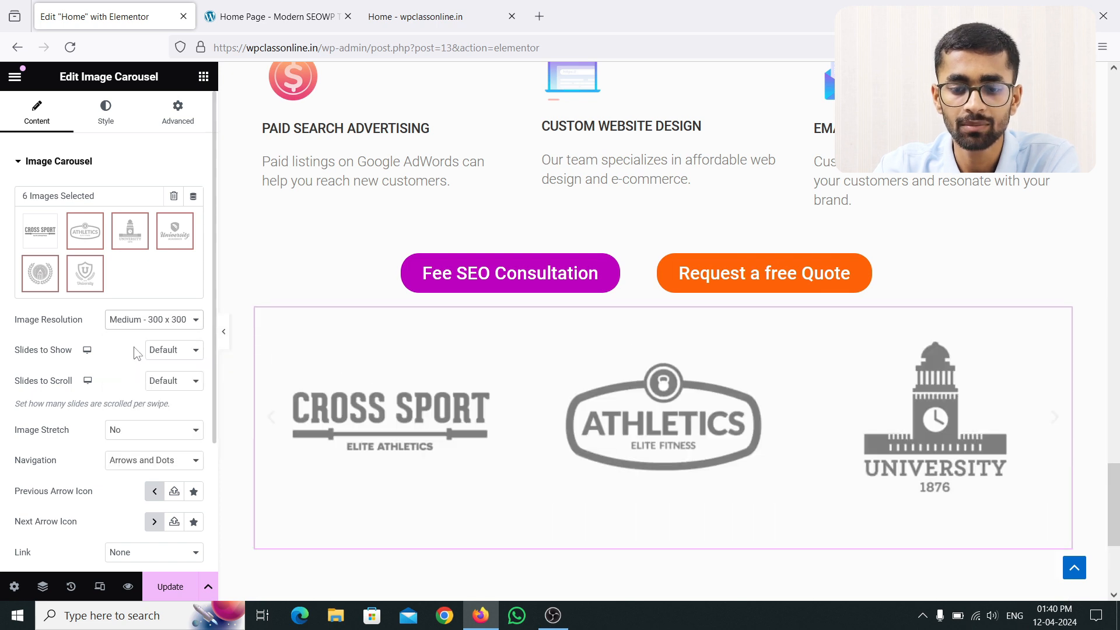
pyautogui.click(135, 322)
pyautogui.click(148, 374)
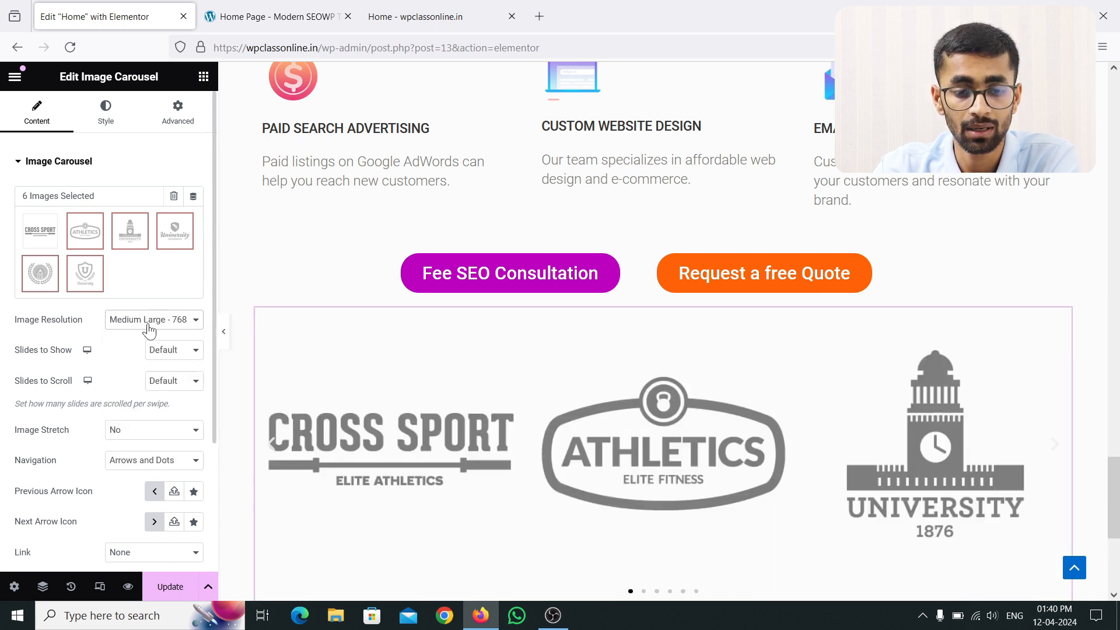
pyautogui.click(148, 326)
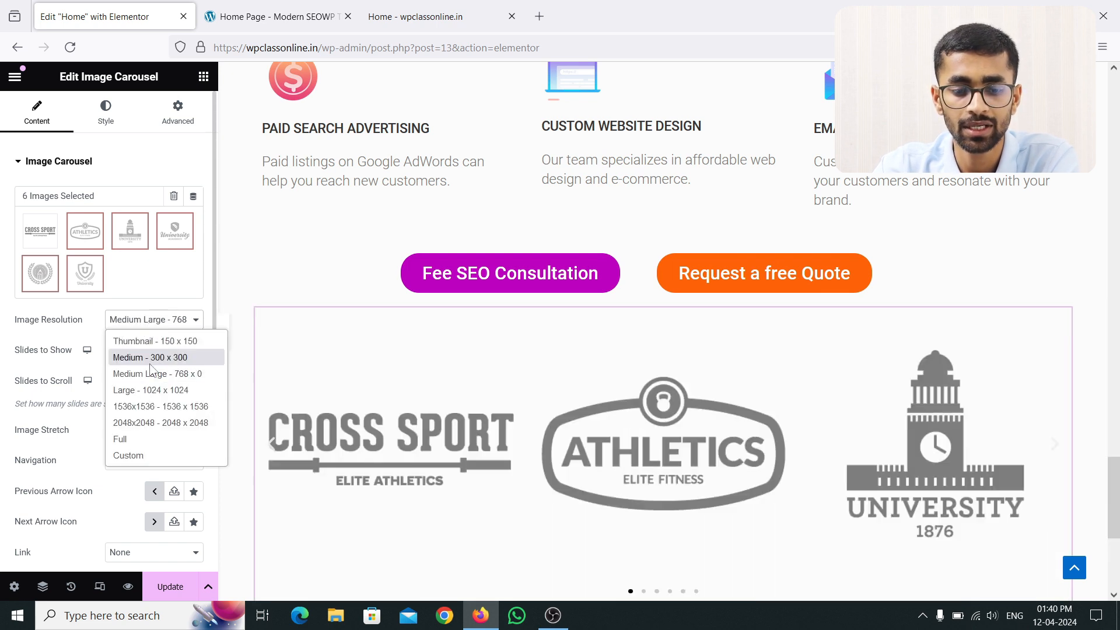
pyautogui.click(146, 438)
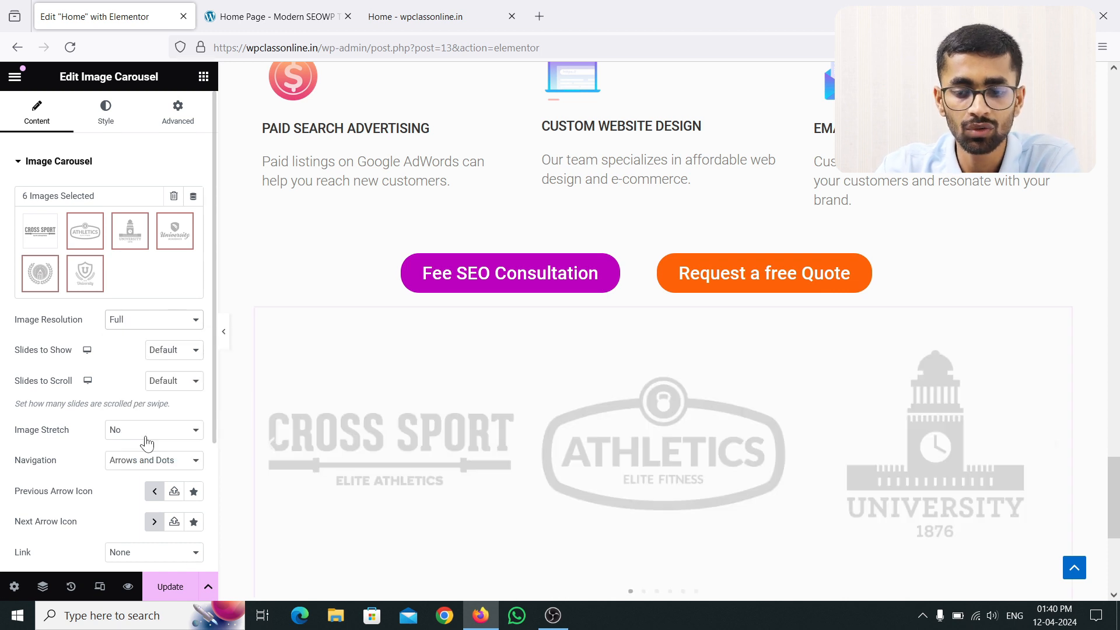
pyautogui.click(149, 332)
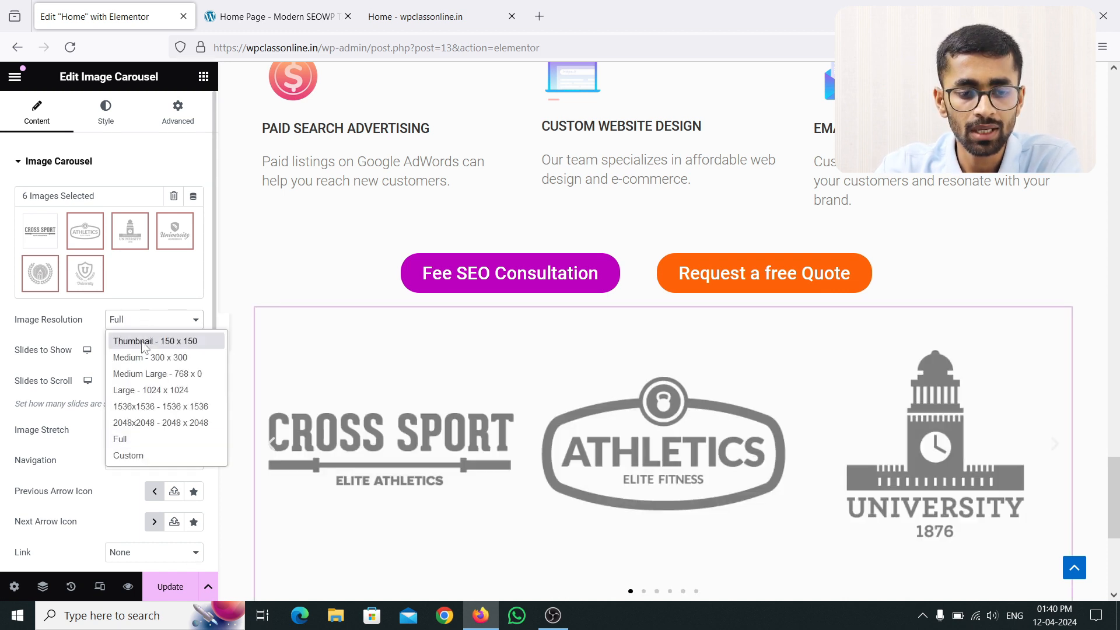
pyautogui.click(145, 342)
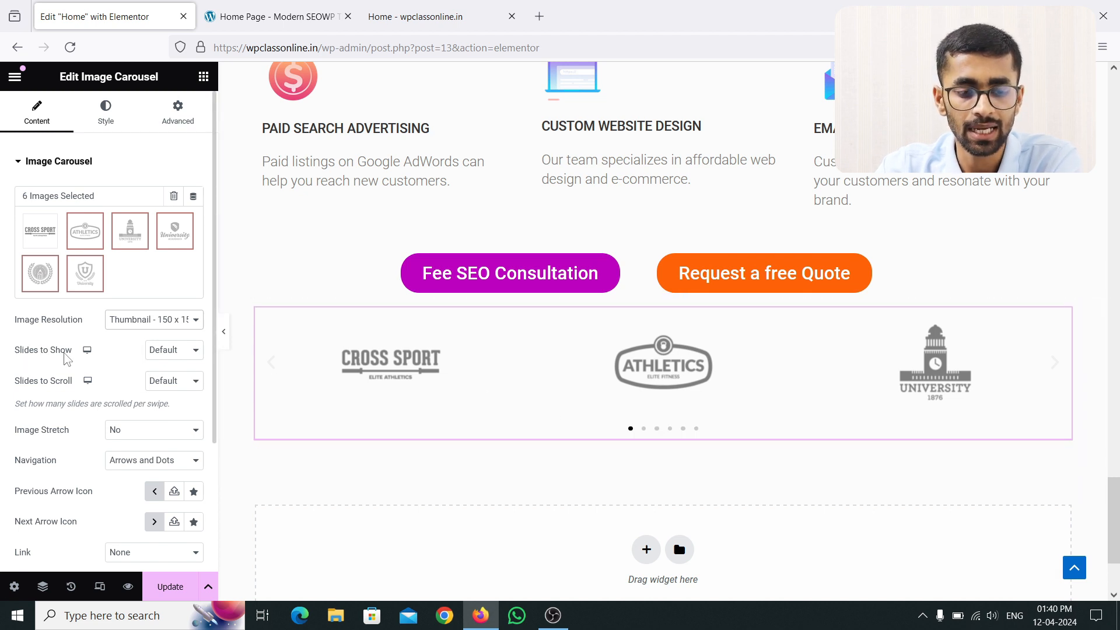
# Step: Set Slides to Show to 6 and compare the logo row with the Modern SEOWP reference
pyautogui.click(188, 357)
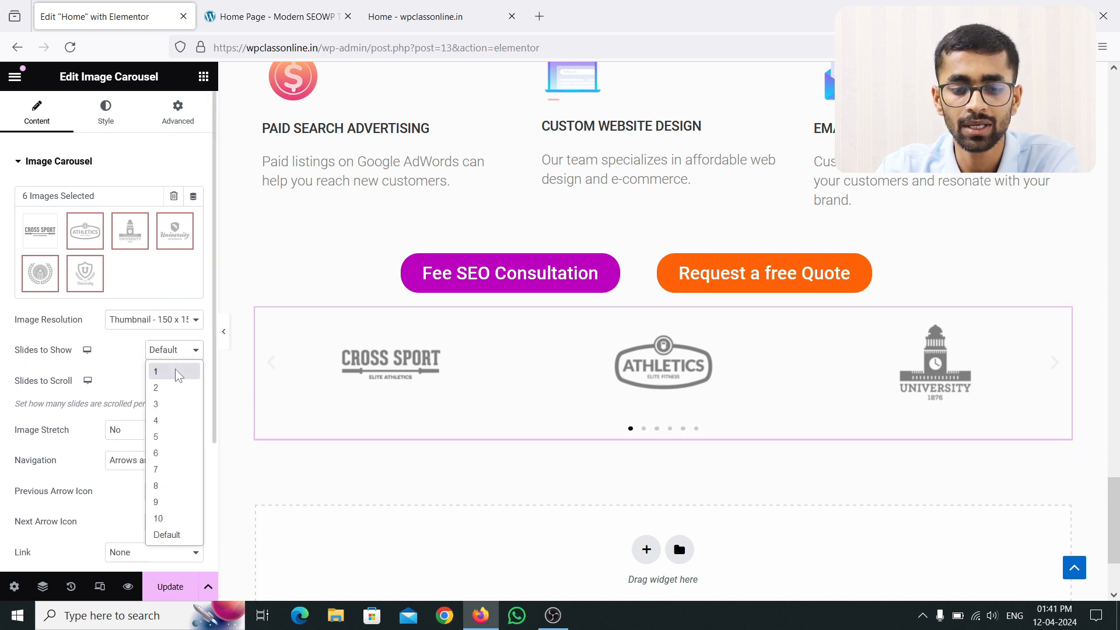
pyautogui.click(175, 371)
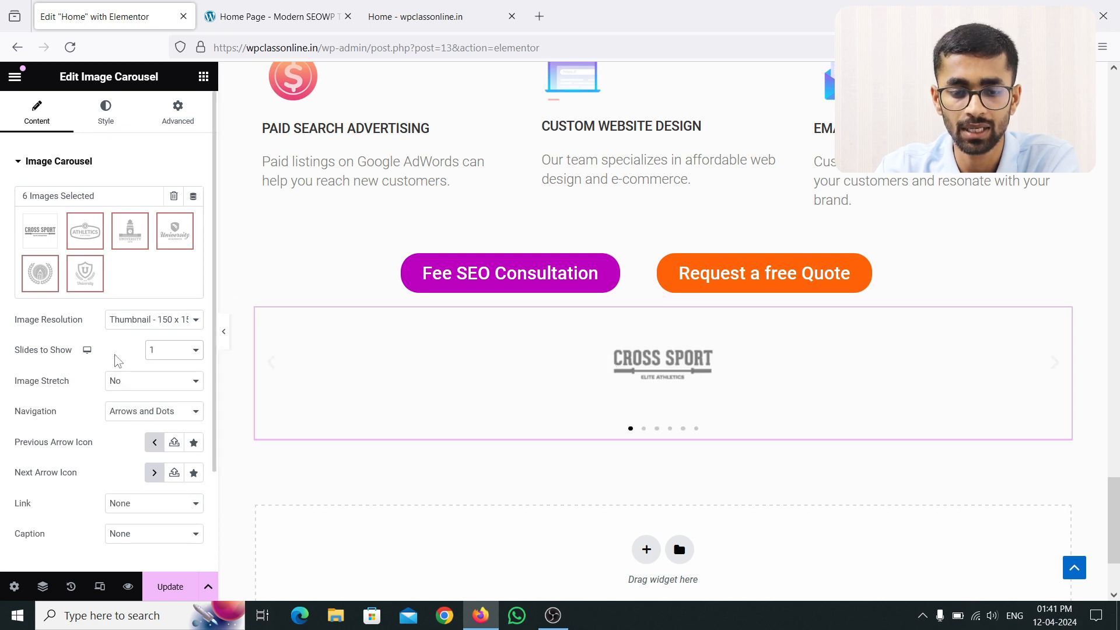
pyautogui.click(174, 351)
pyautogui.click(169, 389)
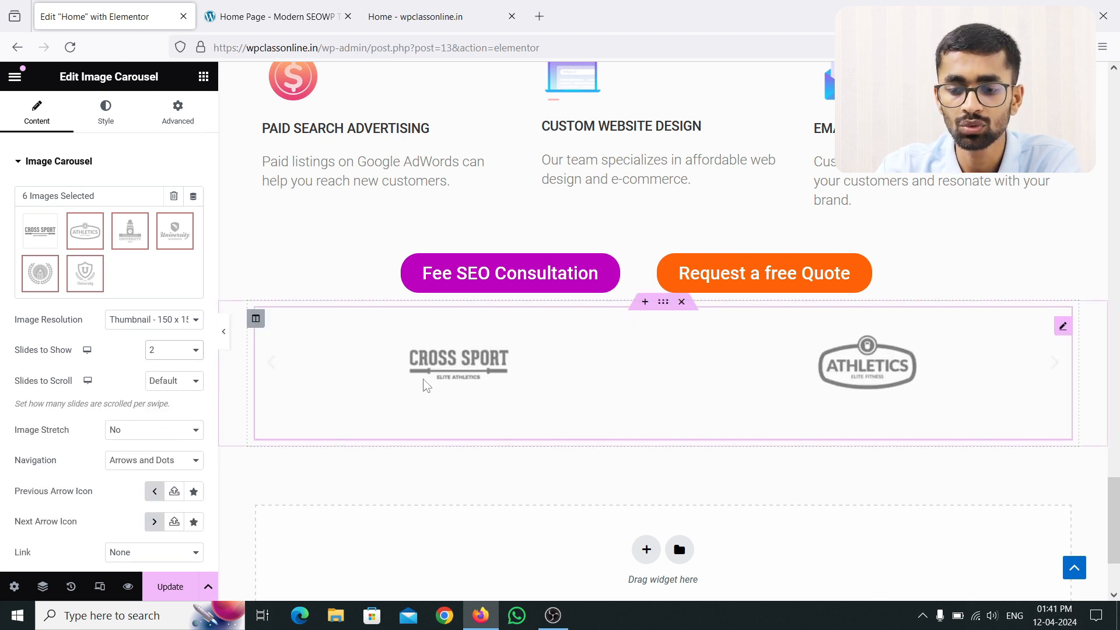
pyautogui.click(193, 354)
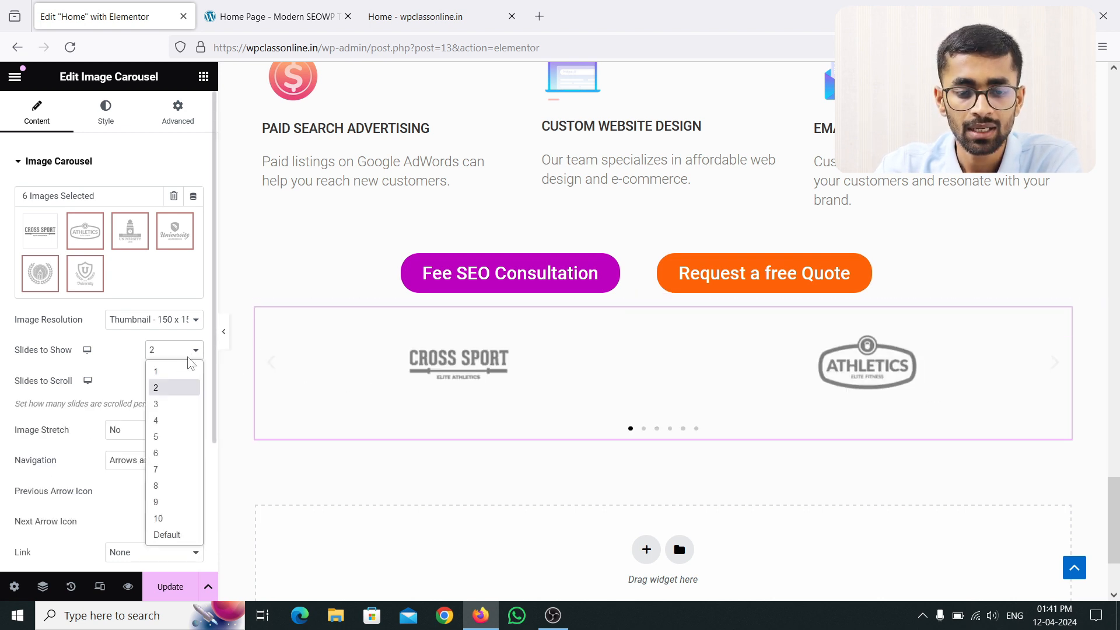
pyautogui.click(175, 453)
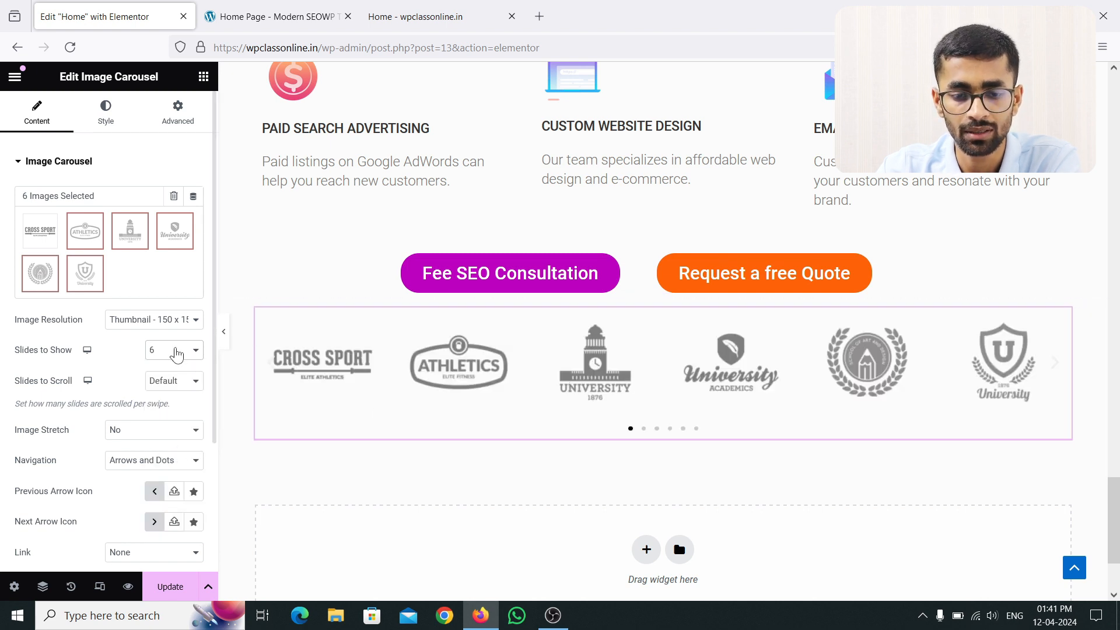
pyautogui.click(175, 350)
pyautogui.click(172, 533)
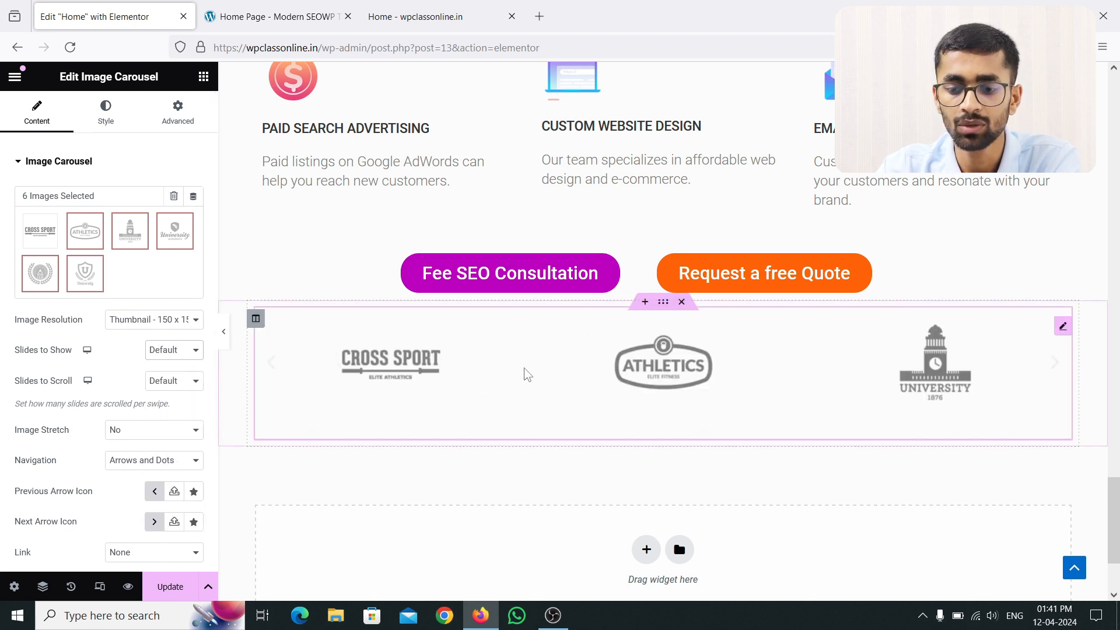
pyautogui.click(183, 351)
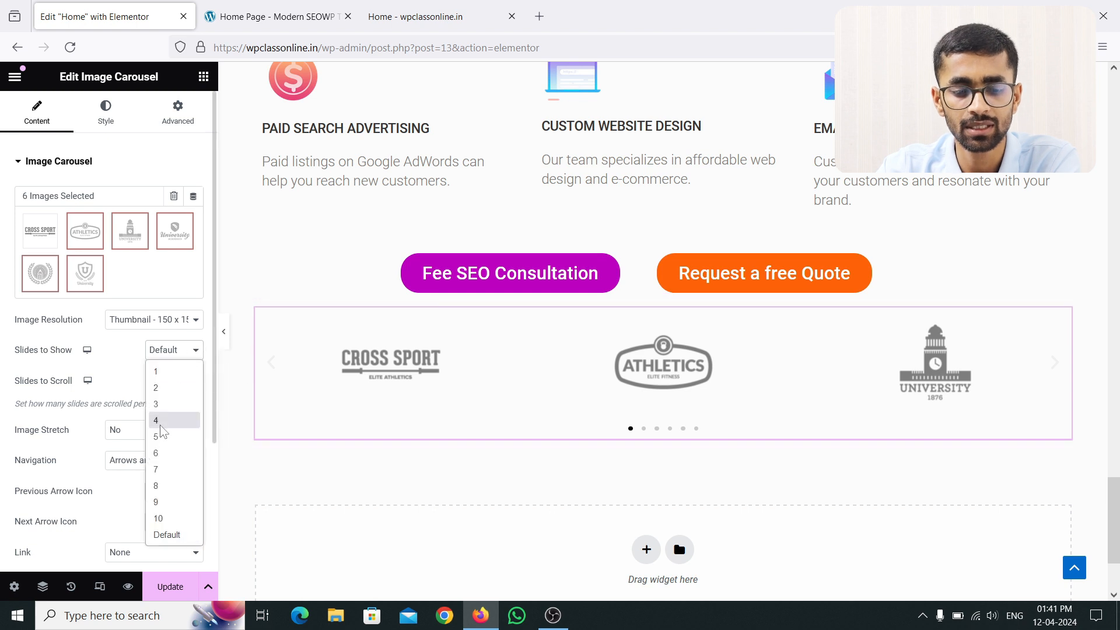
pyautogui.click(172, 452)
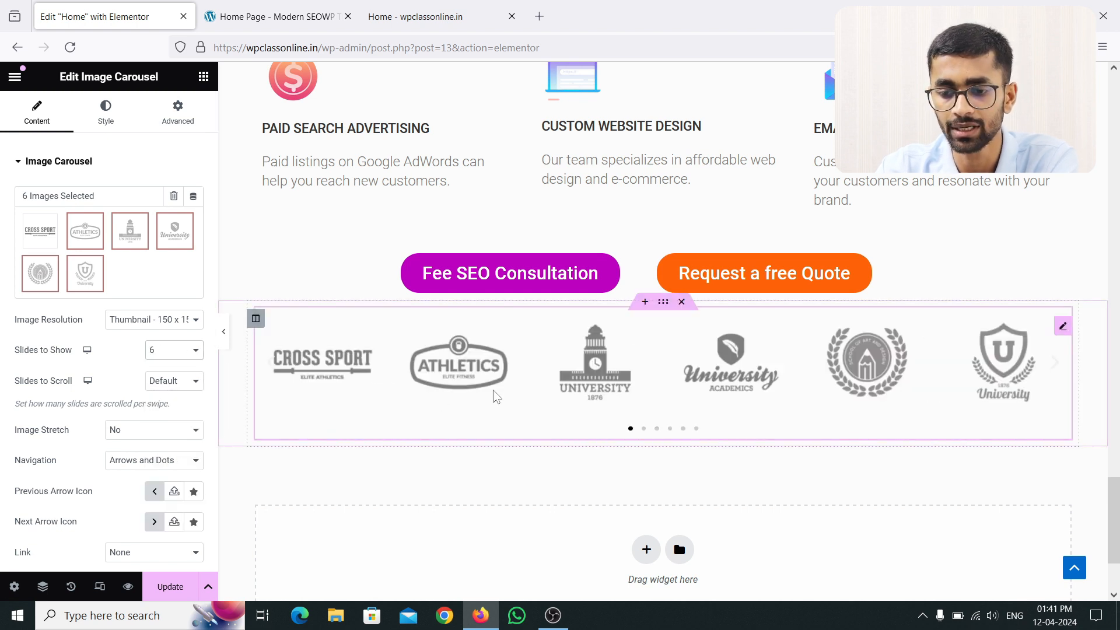
pyautogui.click(273, 17)
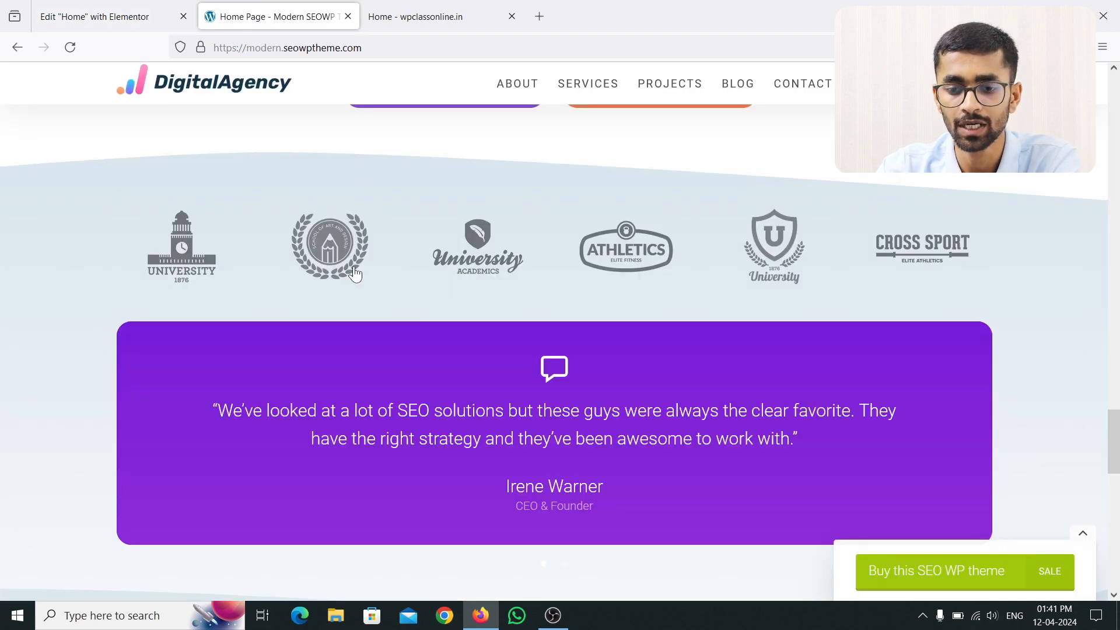
pyautogui.click(93, 17)
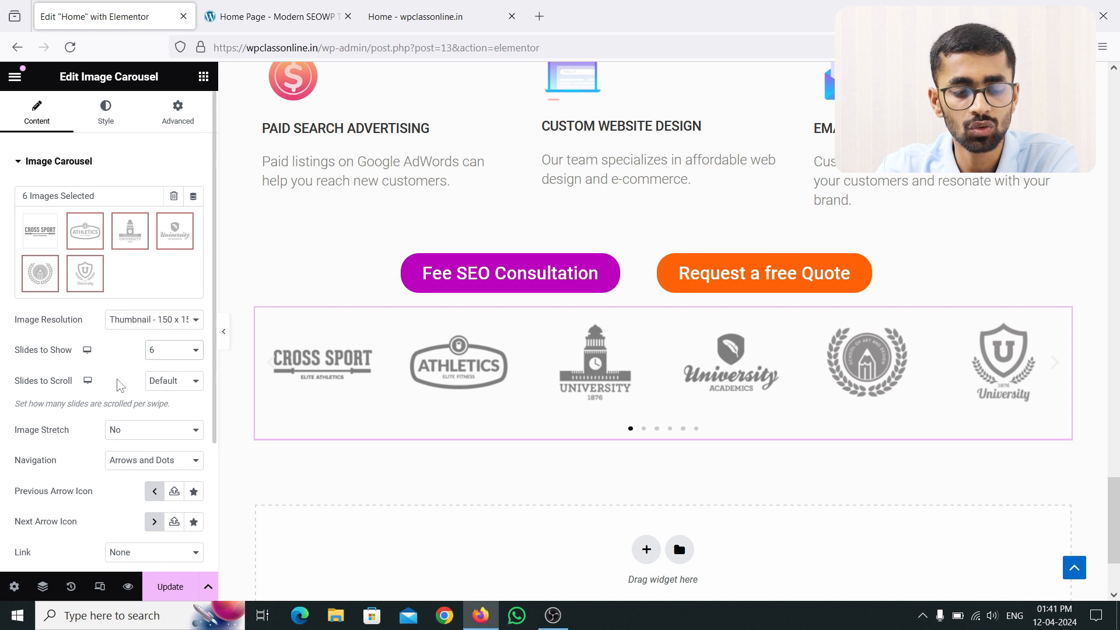
pyautogui.click(163, 382)
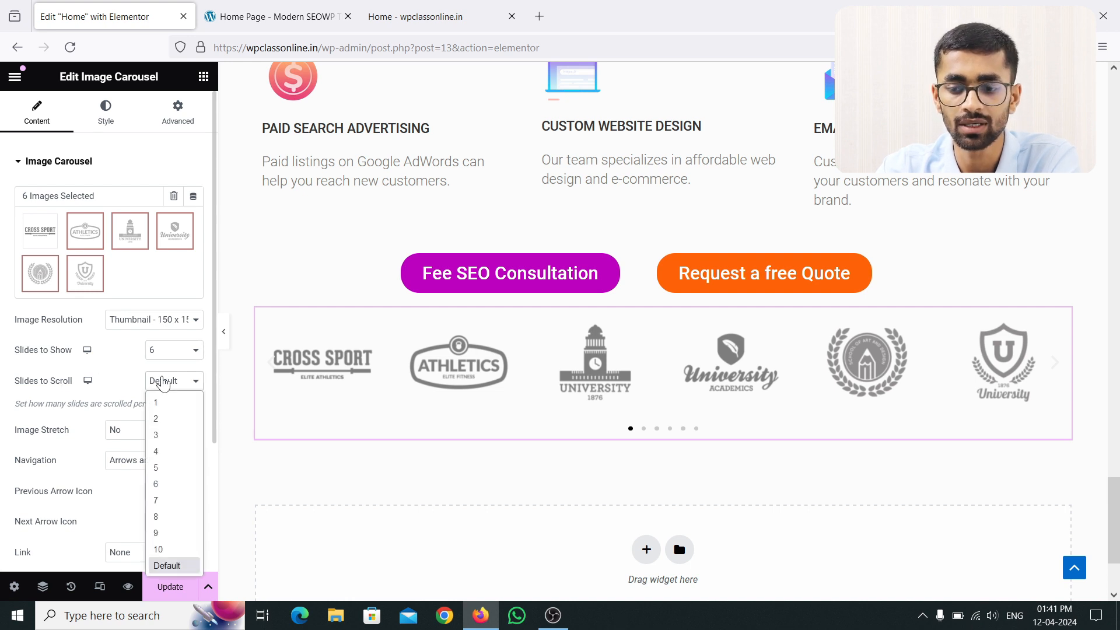
pyautogui.click(163, 382)
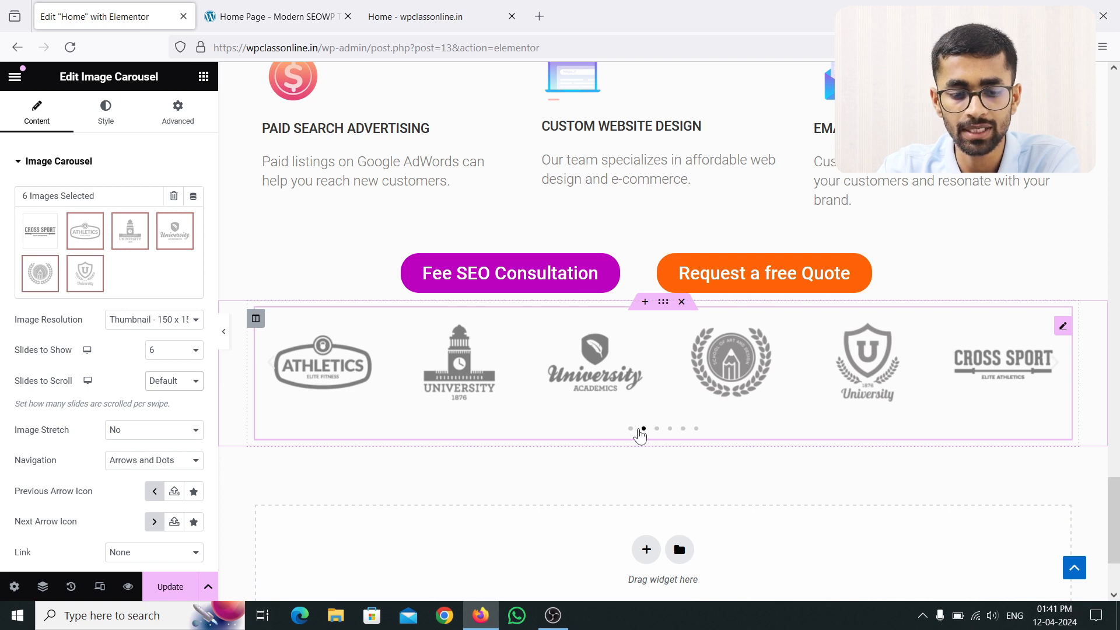
pyautogui.click(272, 370)
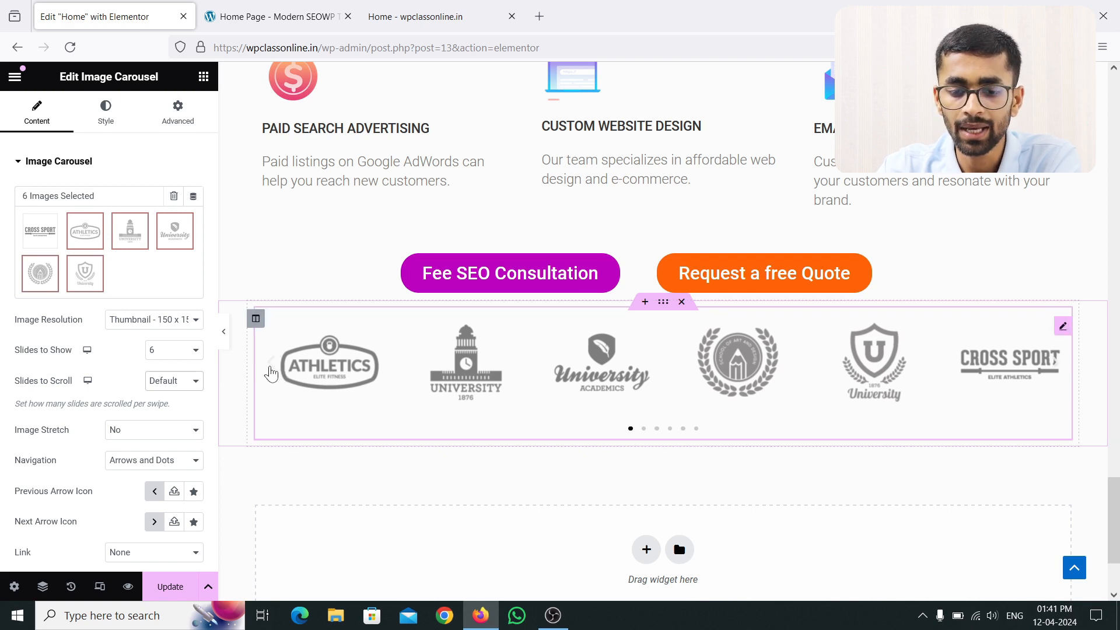
pyautogui.click(271, 371)
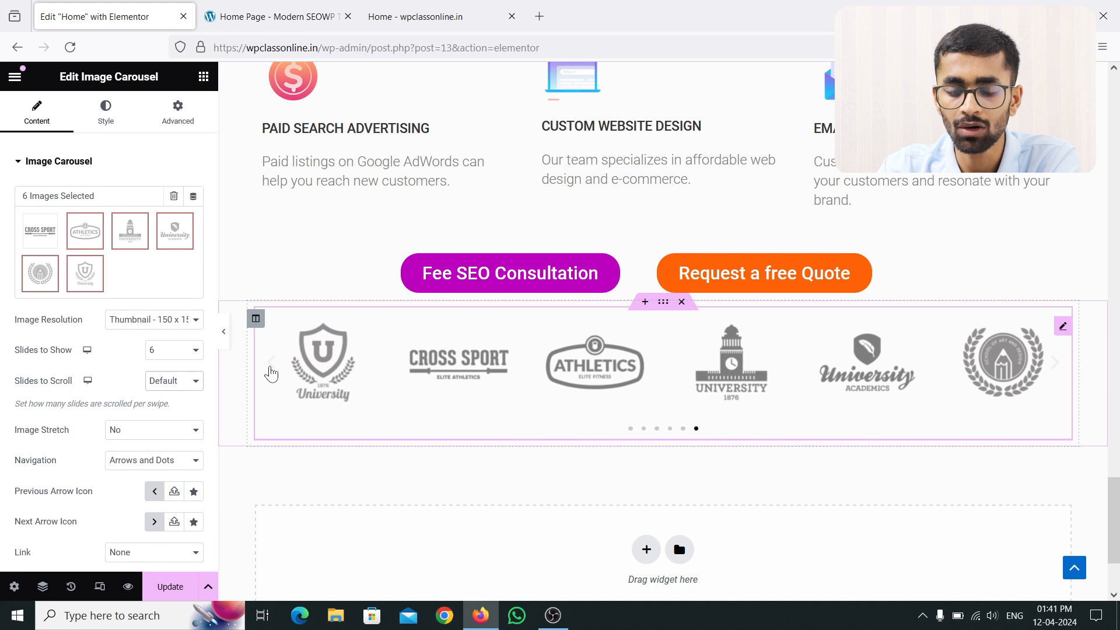
pyautogui.click(271, 370)
pyautogui.click(175, 380)
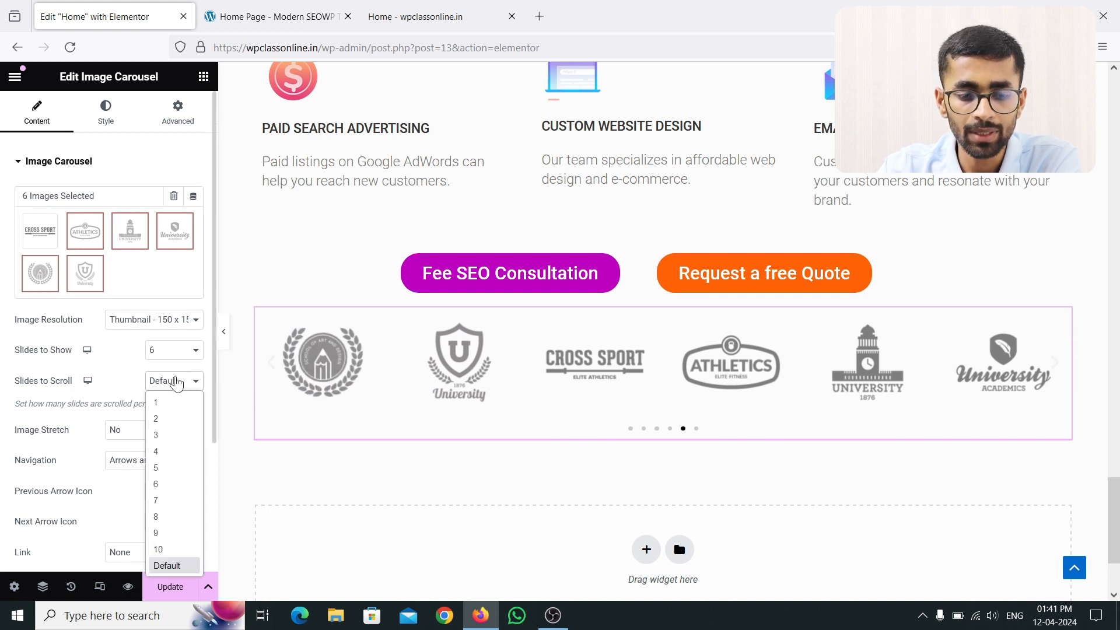
pyautogui.click(170, 418)
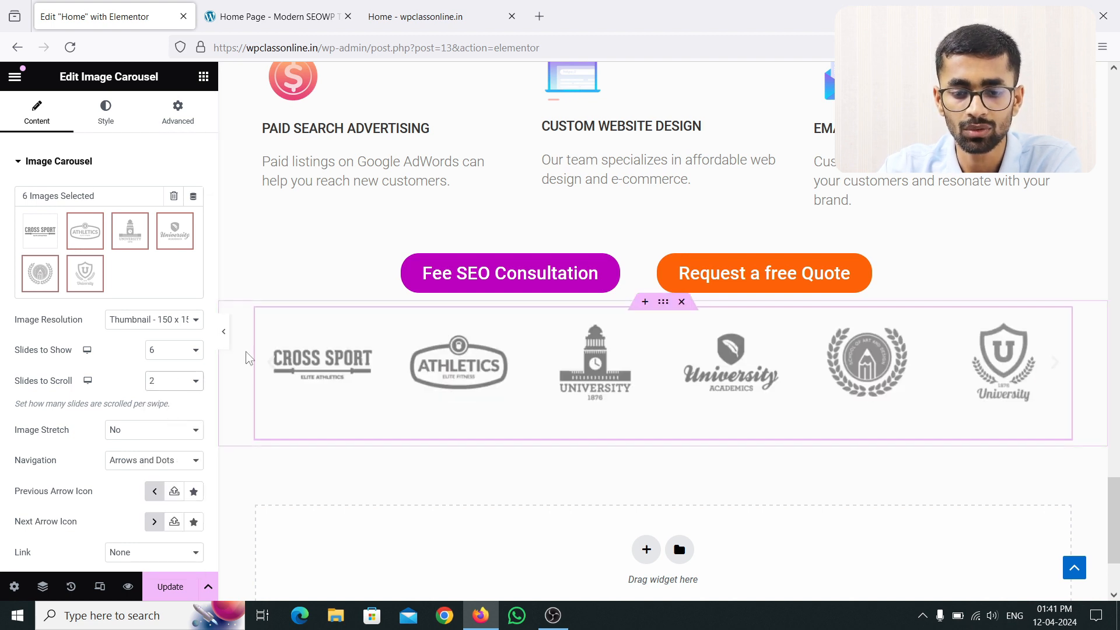
pyautogui.click(270, 366)
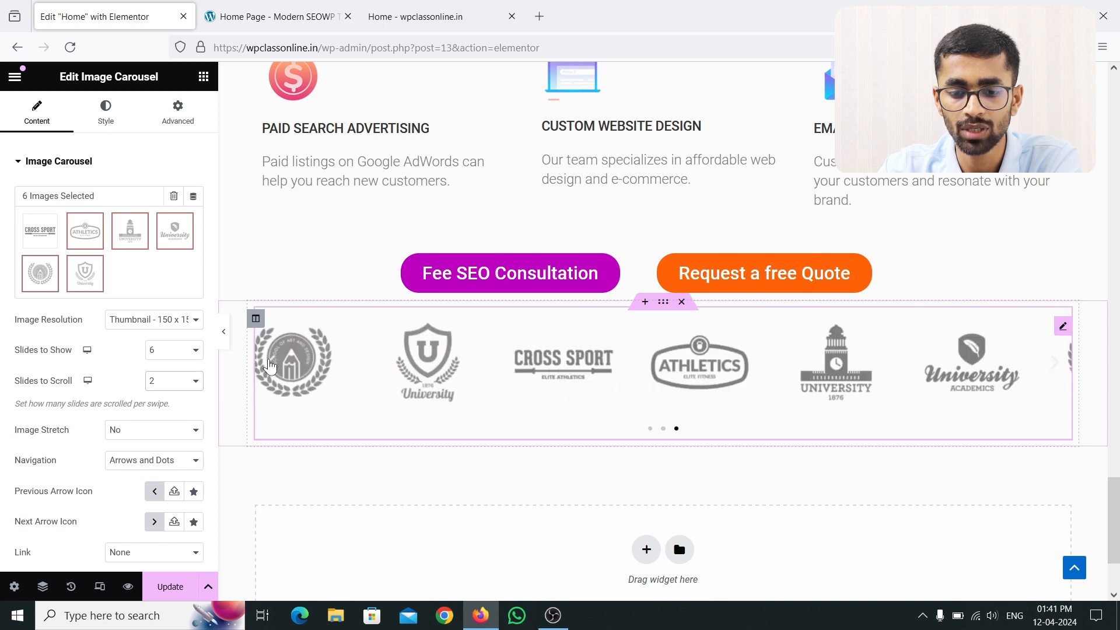
pyautogui.click(190, 386)
pyautogui.click(168, 451)
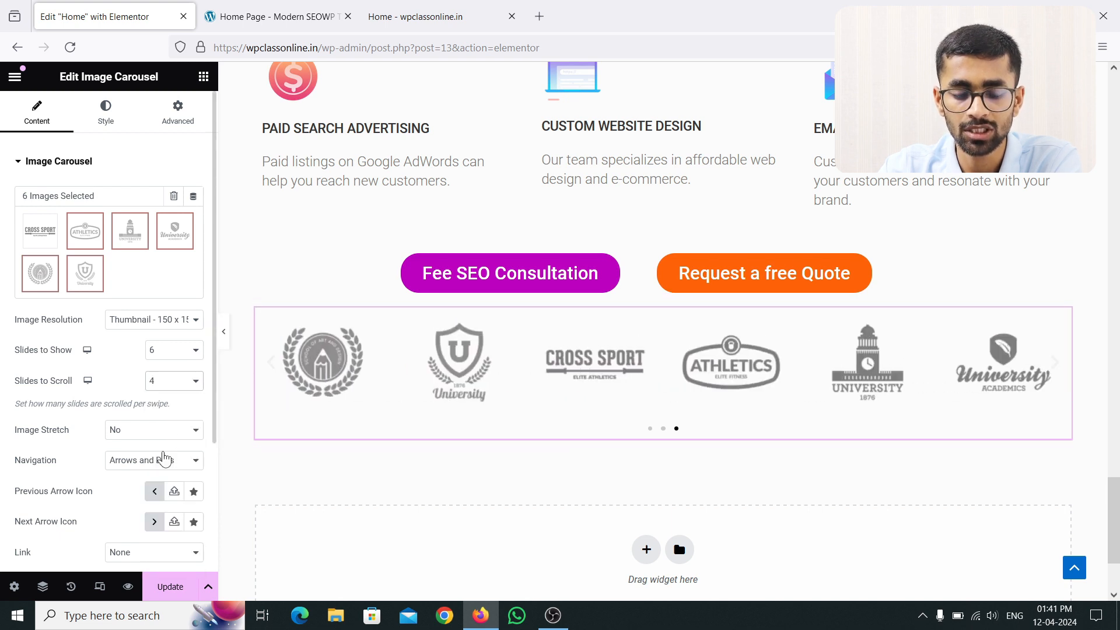
pyautogui.click(270, 367)
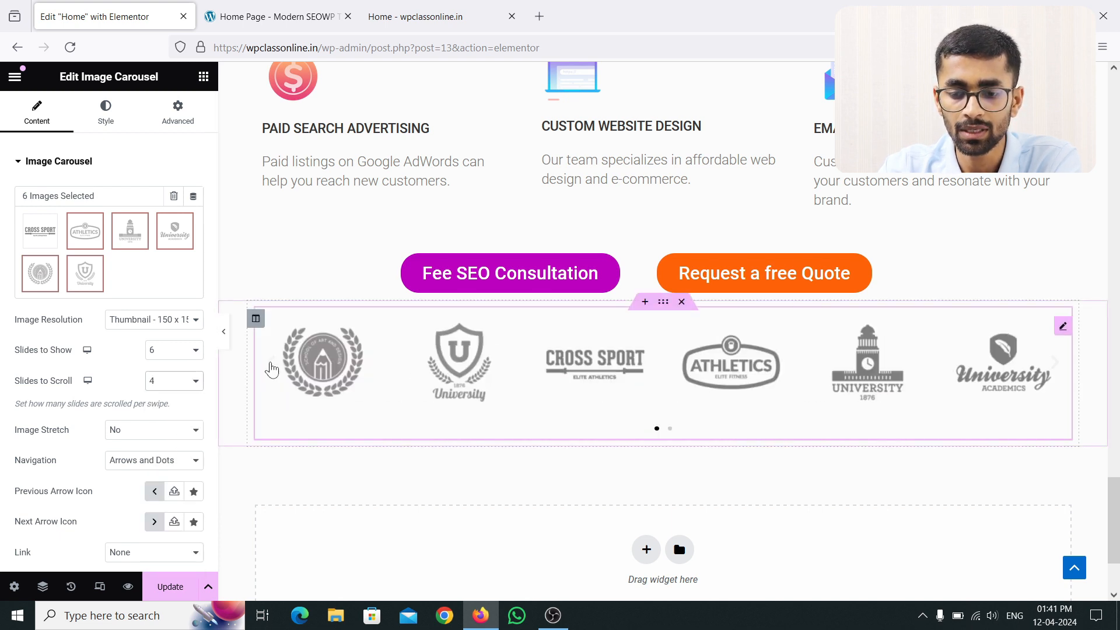
pyautogui.click(271, 365)
pyautogui.click(270, 366)
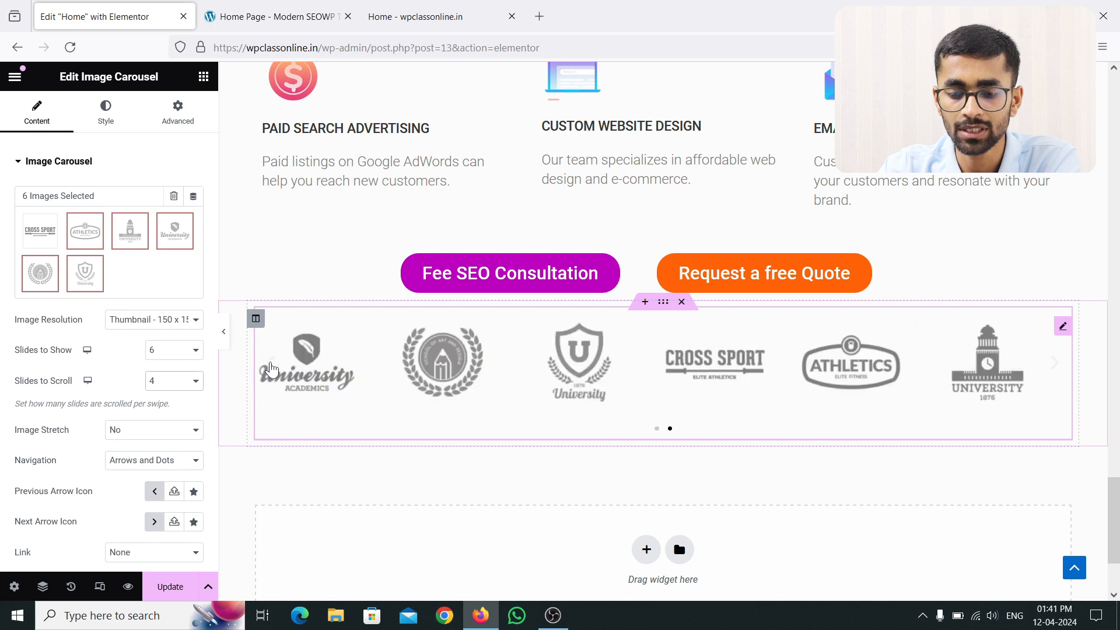
pyautogui.click(185, 383)
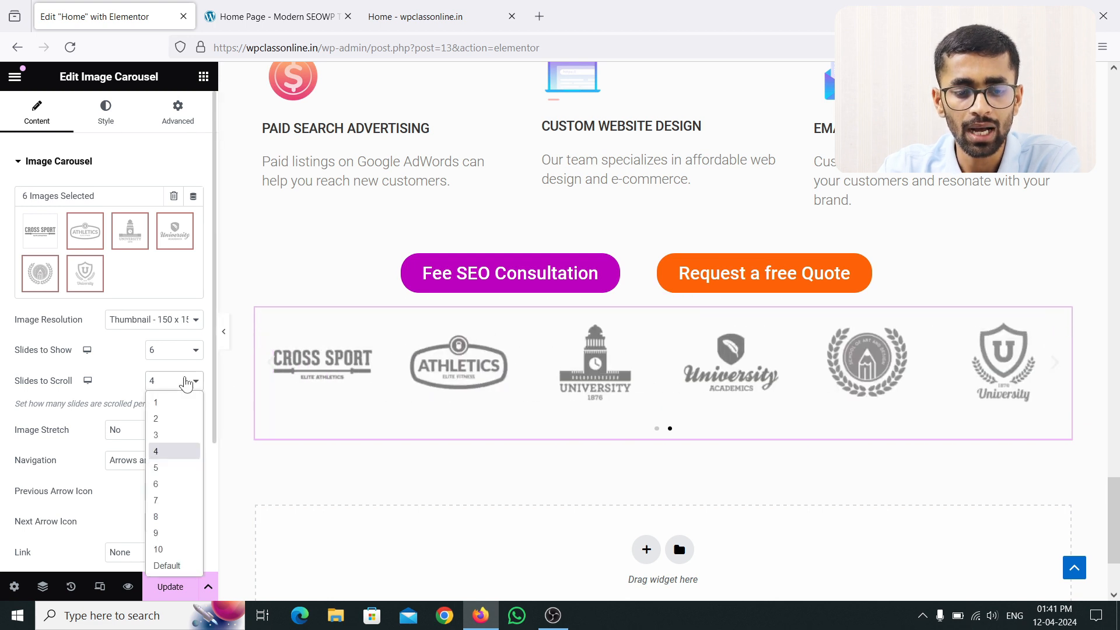
pyautogui.click(175, 566)
pyautogui.click(278, 365)
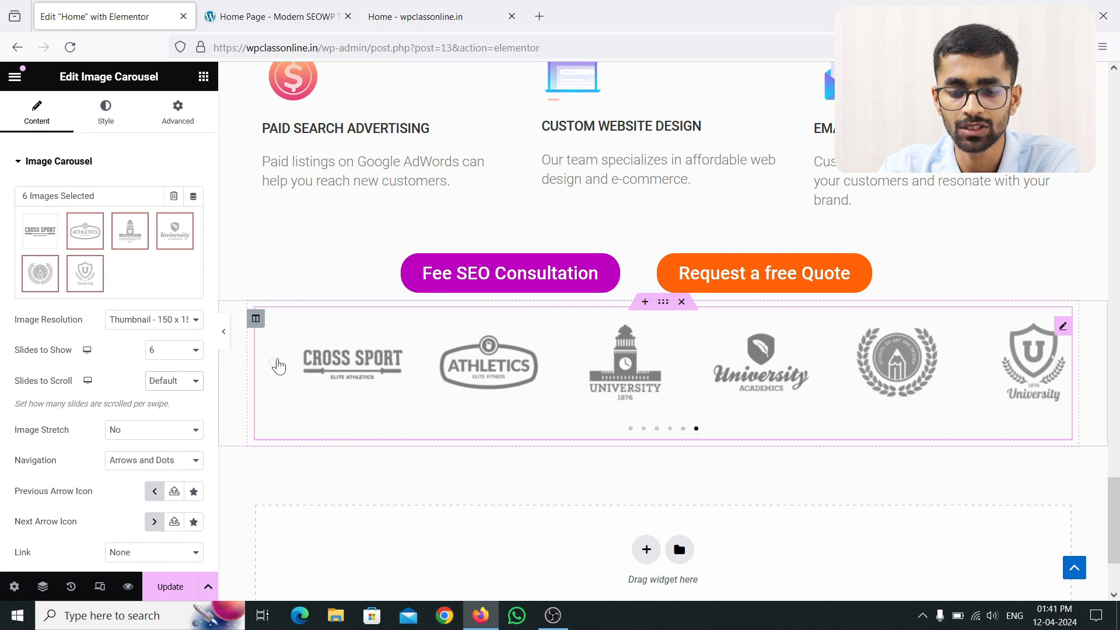
pyautogui.click(277, 366)
pyautogui.click(278, 365)
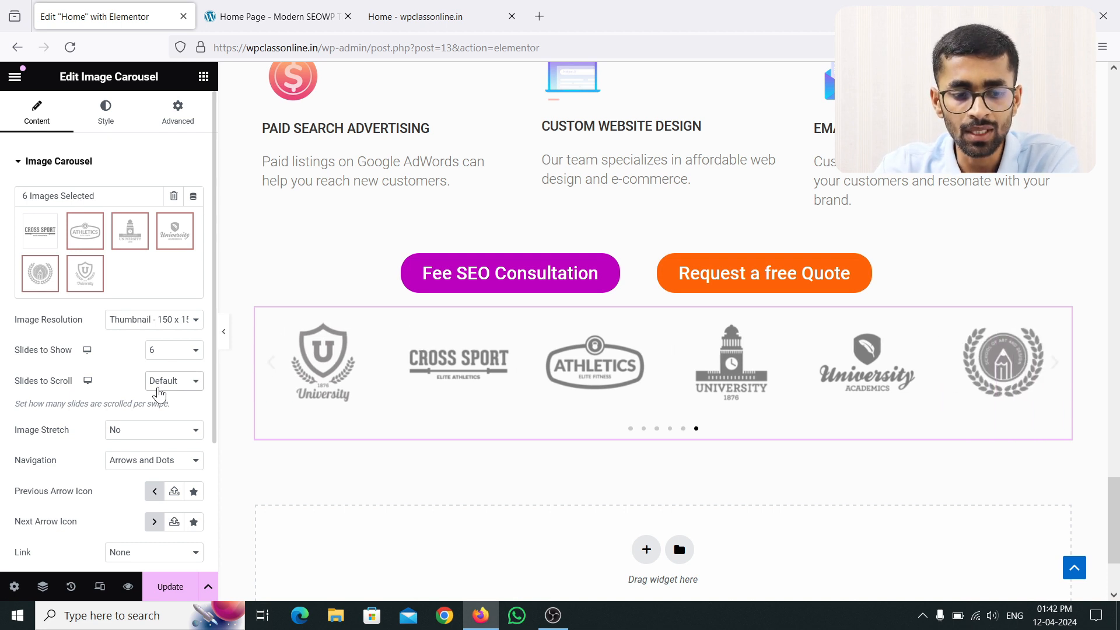
pyautogui.click(152, 432)
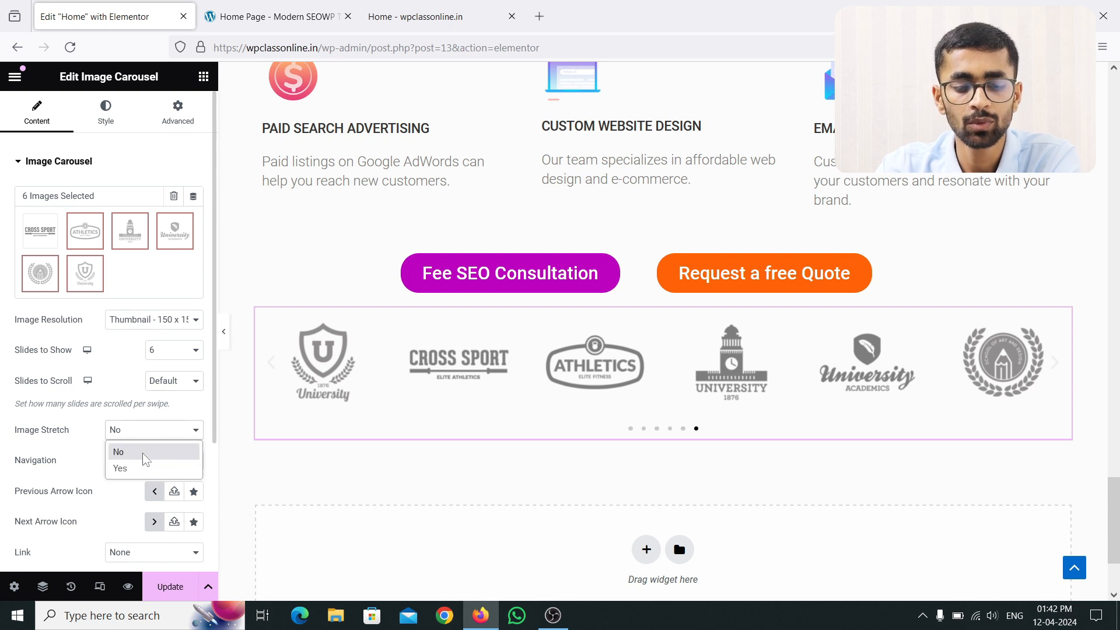
pyautogui.click(141, 468)
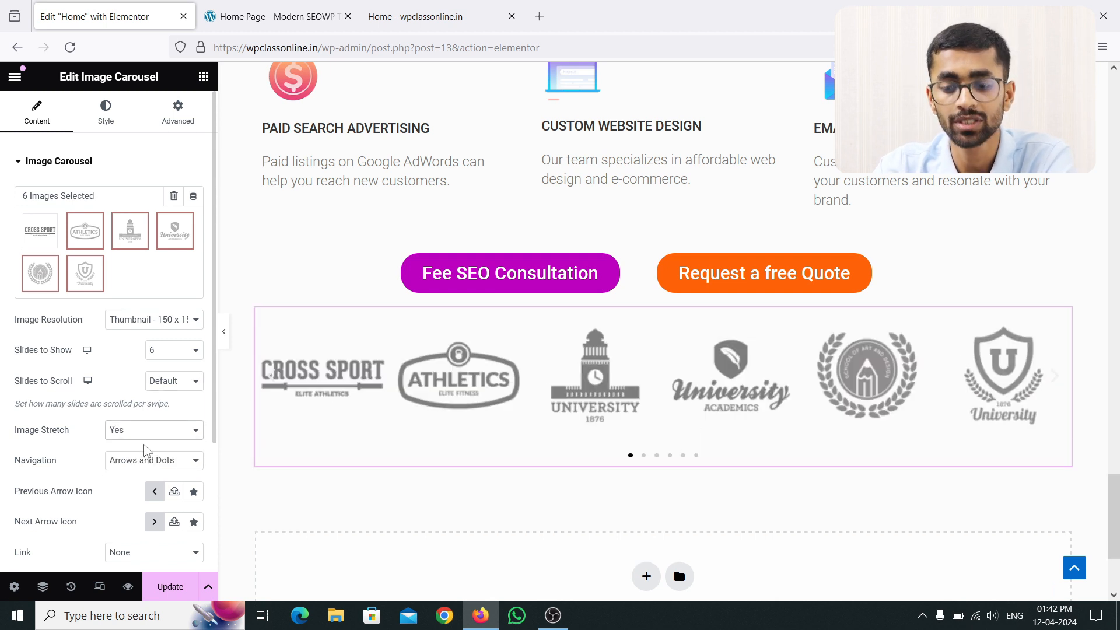
pyautogui.click(142, 432)
pyautogui.click(142, 451)
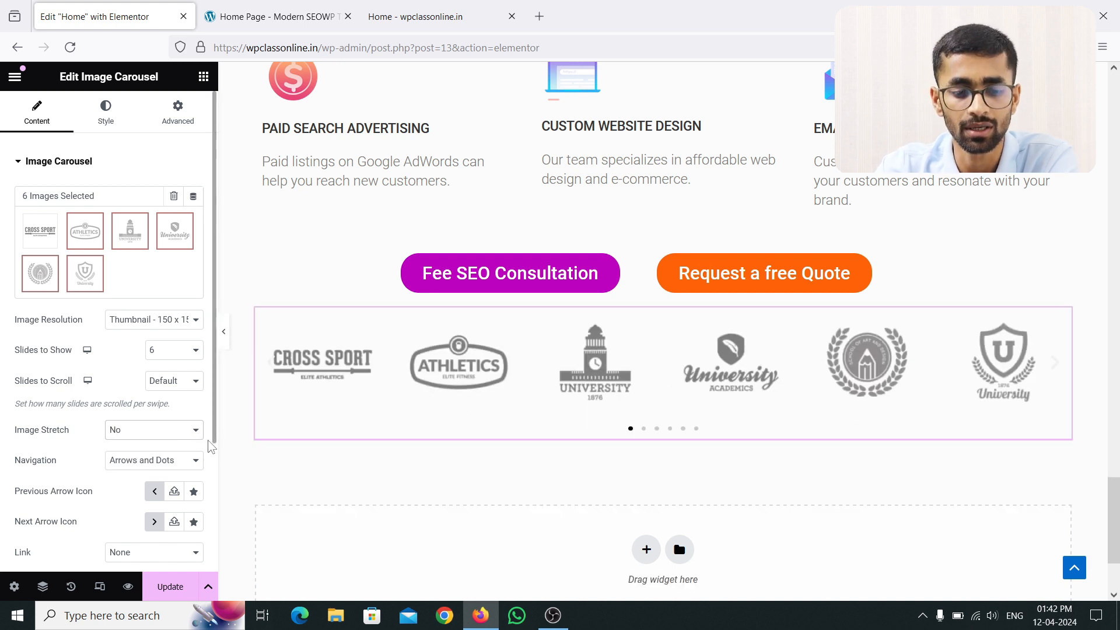
pyautogui.scroll(-3, 120, 450)
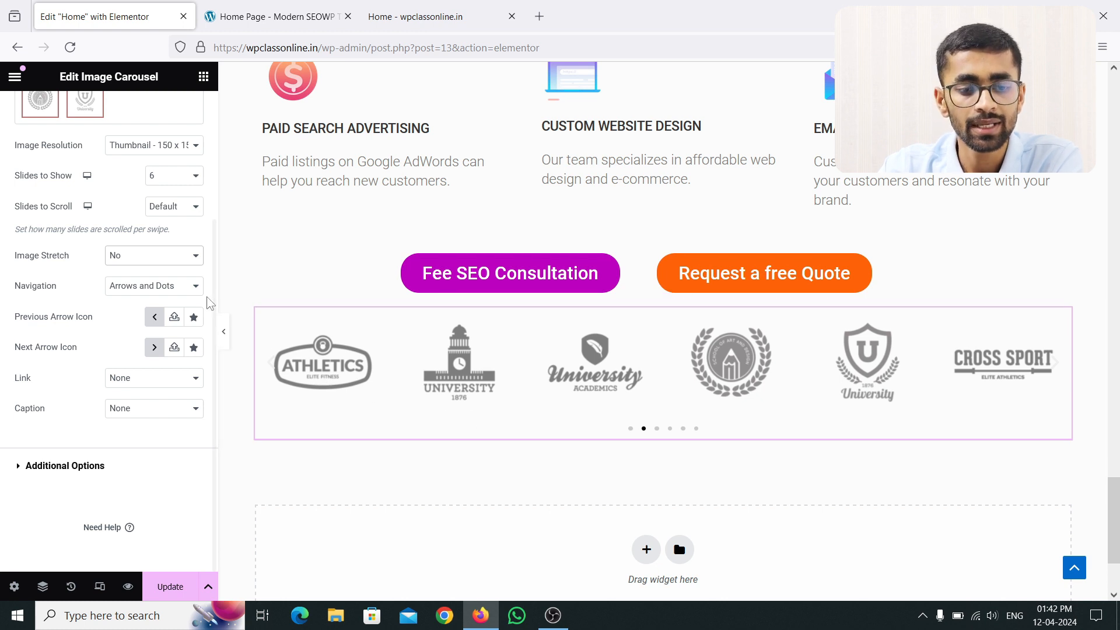
pyautogui.click(151, 286)
pyautogui.click(146, 323)
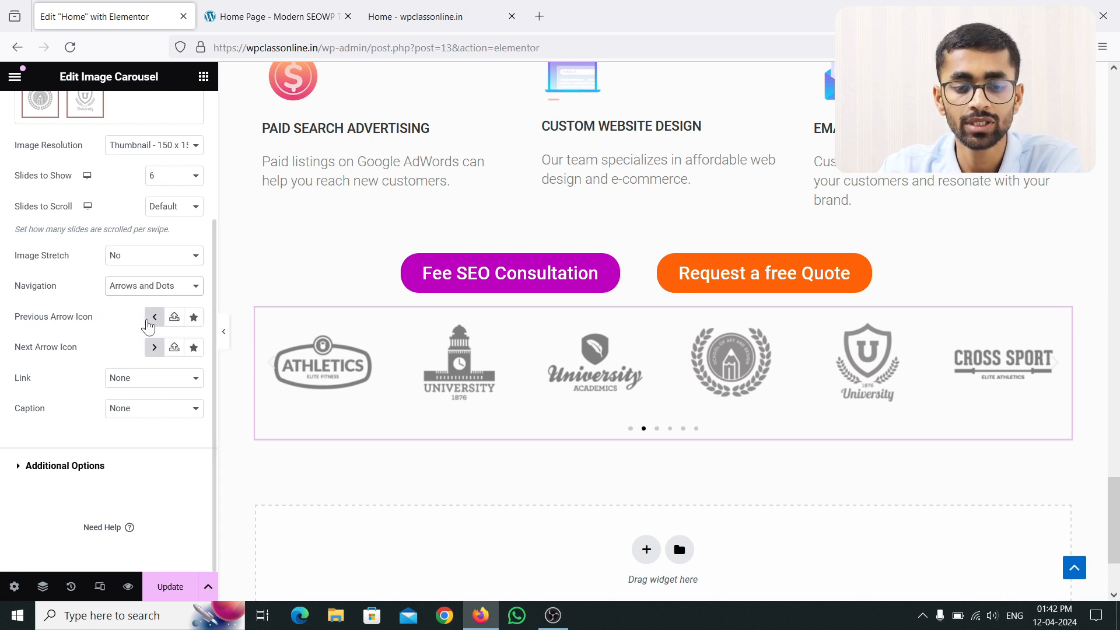
pyautogui.click(280, 368)
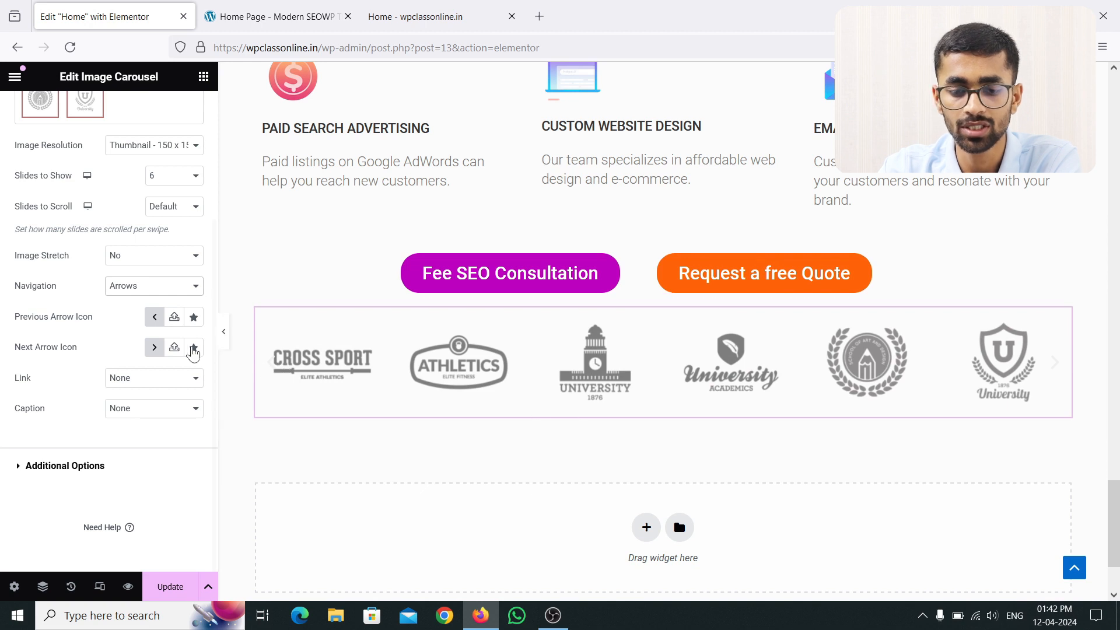
pyautogui.click(153, 286)
pyautogui.click(133, 340)
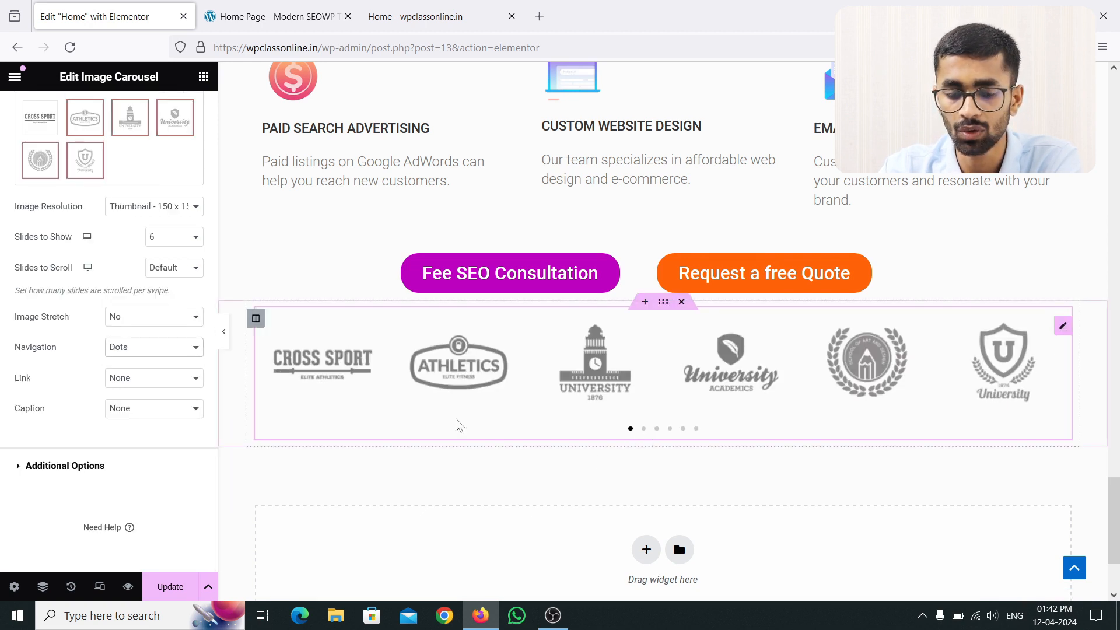
pyautogui.click(166, 269)
pyautogui.click(164, 270)
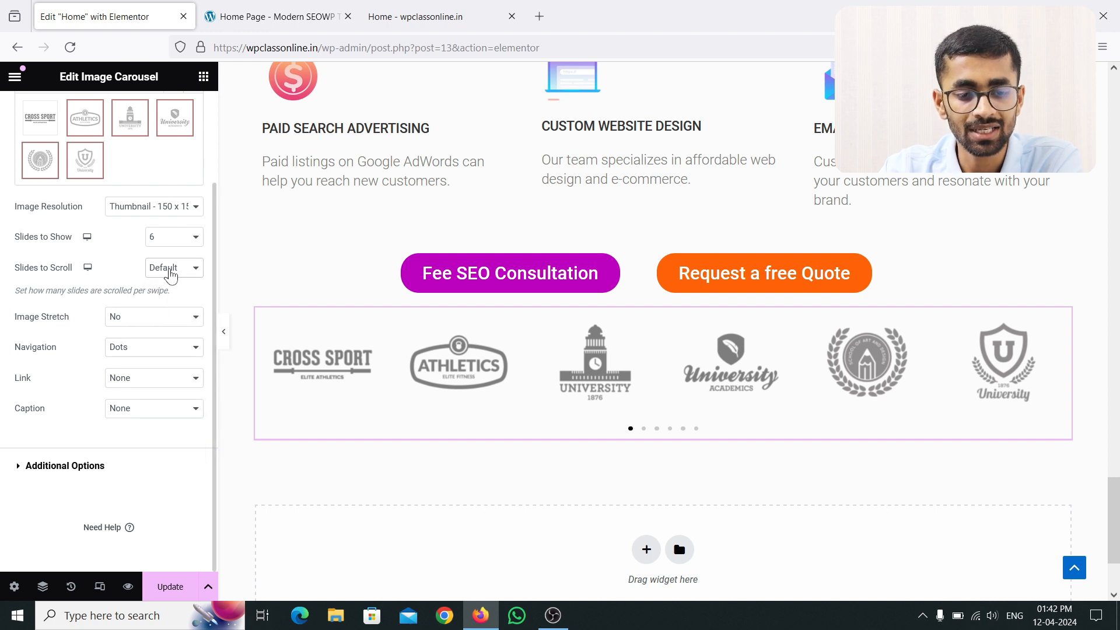
pyautogui.click(146, 350)
pyautogui.click(143, 419)
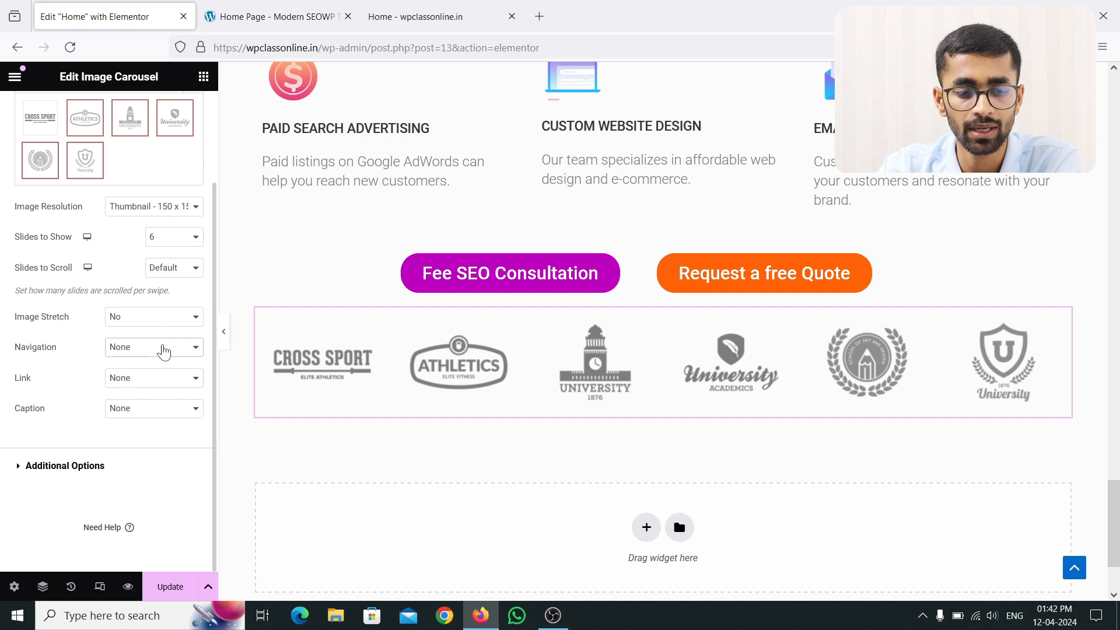
pyautogui.click(165, 348)
pyautogui.click(149, 366)
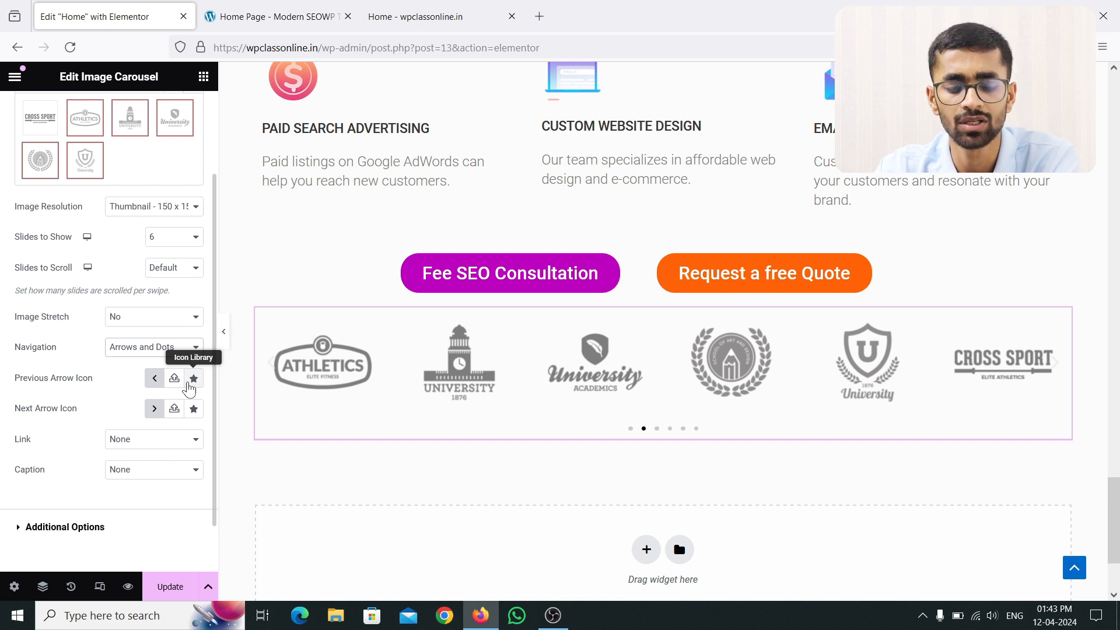
pyautogui.scroll(2, 104, 365)
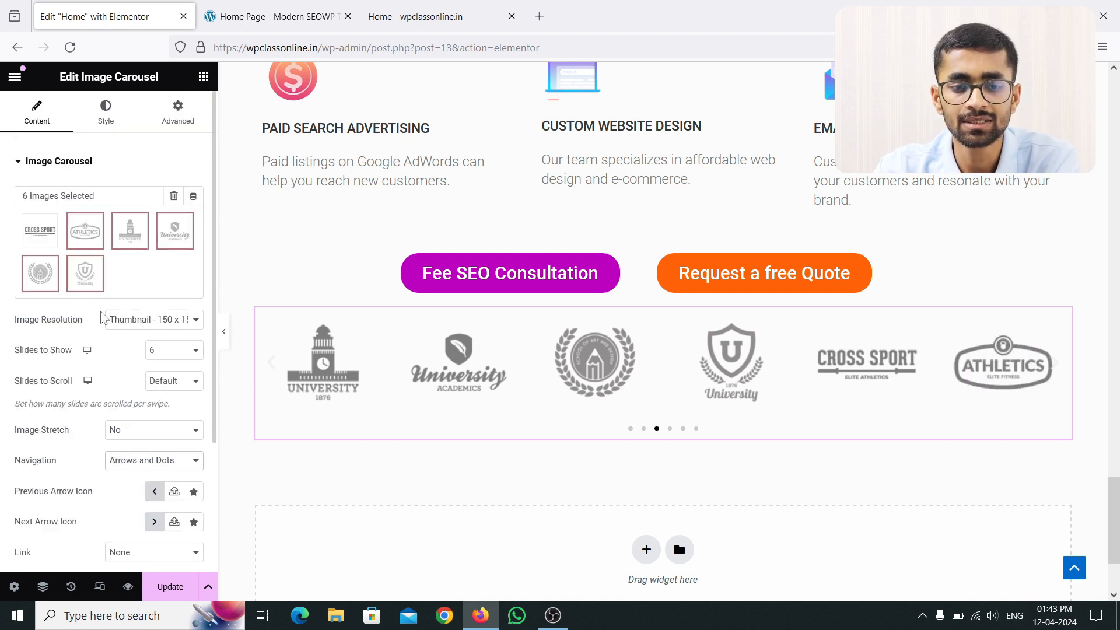
pyautogui.click(97, 117)
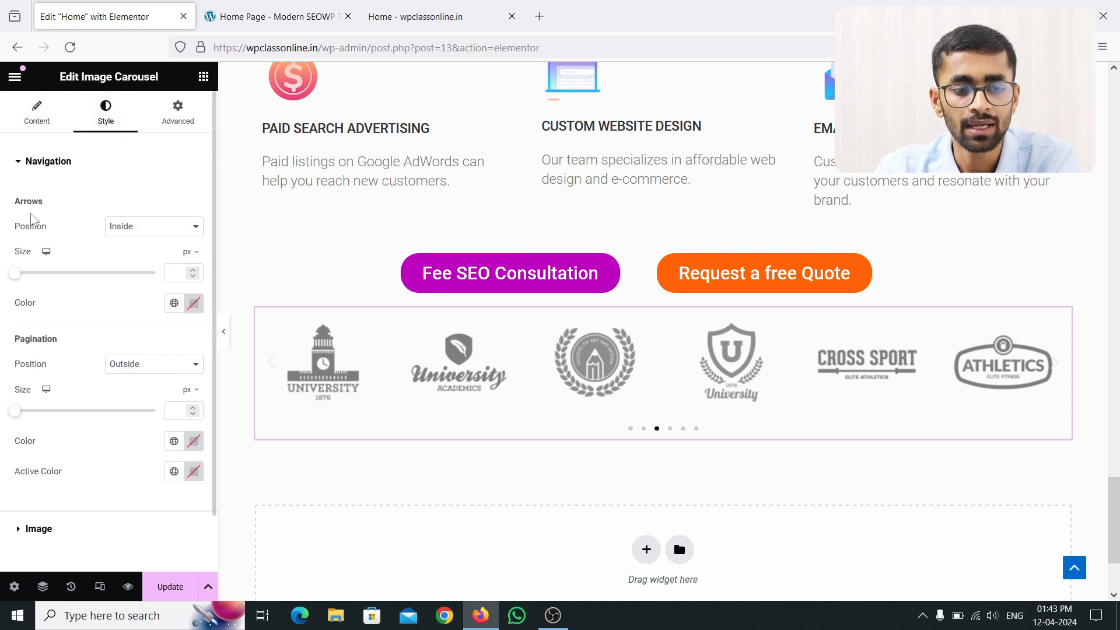
pyautogui.click(165, 230)
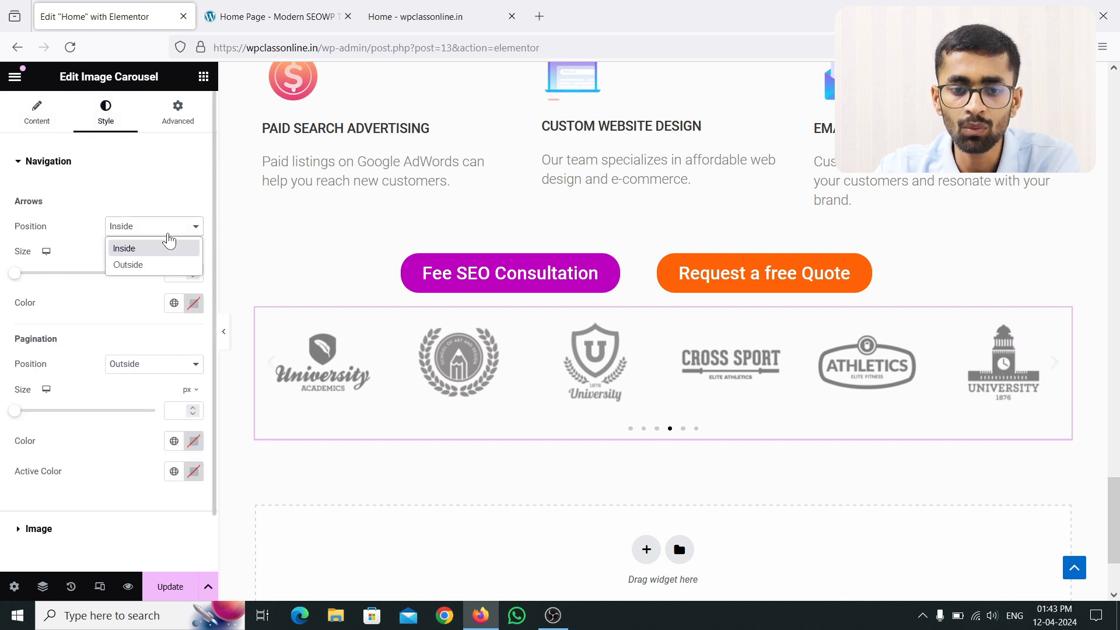
pyautogui.click(149, 267)
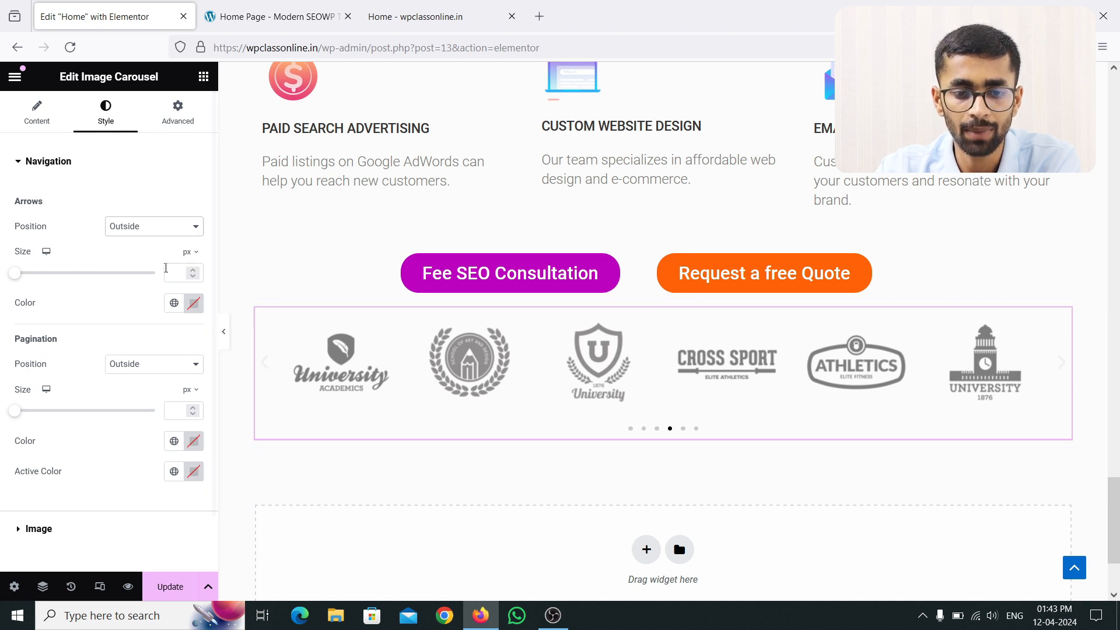
pyautogui.click(145, 231)
pyautogui.click(139, 250)
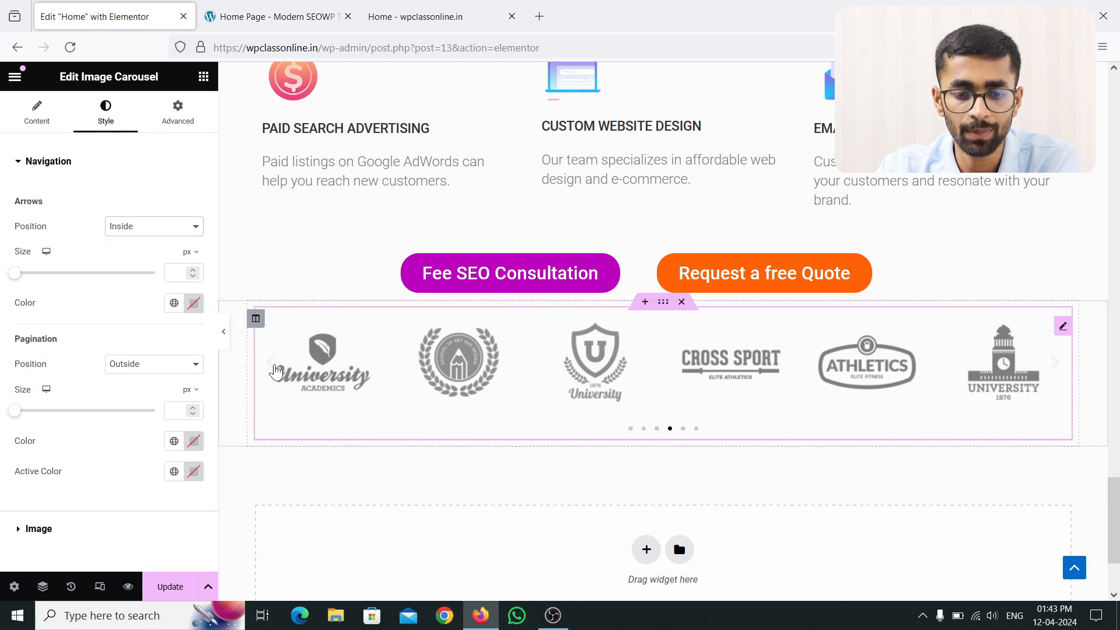
pyautogui.click(138, 233)
pyautogui.click(145, 268)
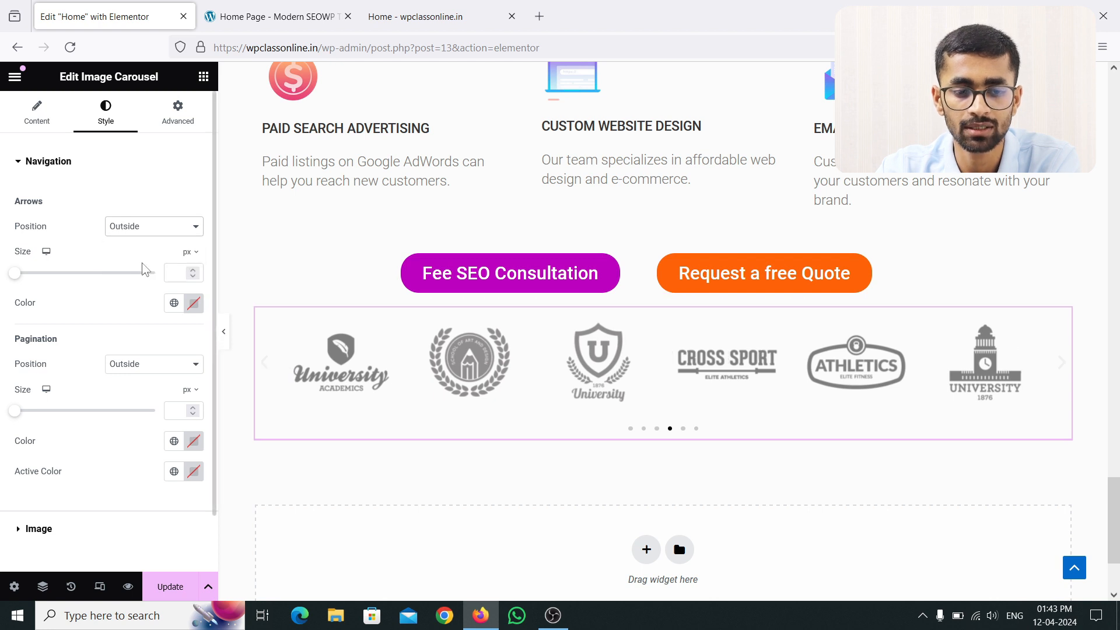
pyautogui.moveTo(15, 274); pyautogui.dragTo(159, 289)
pyautogui.click(60, 273)
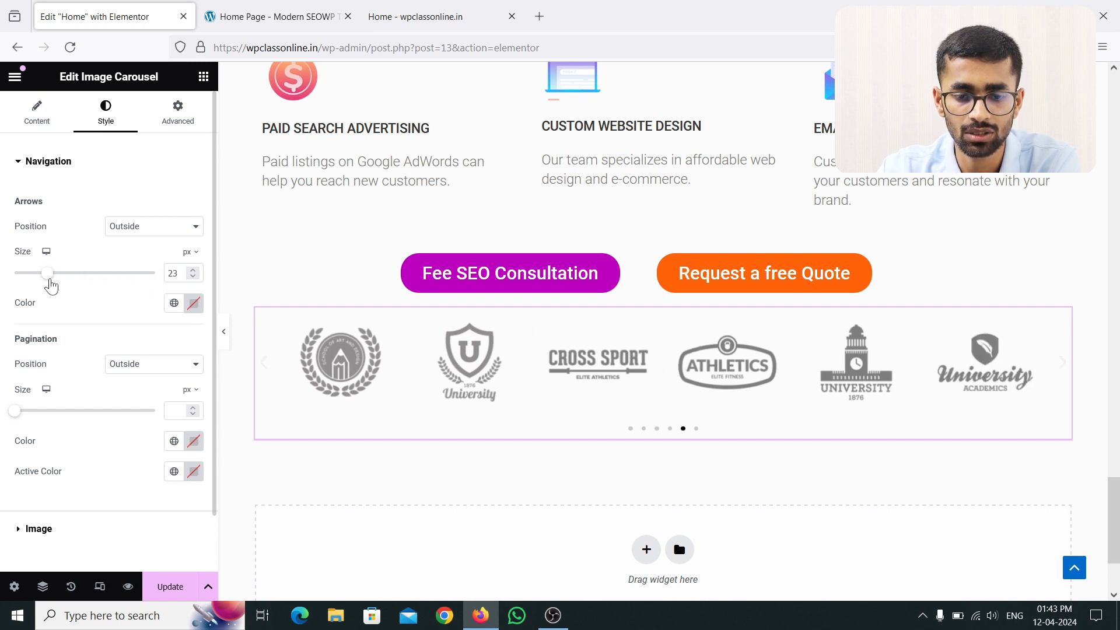
pyautogui.press('BackSpace')
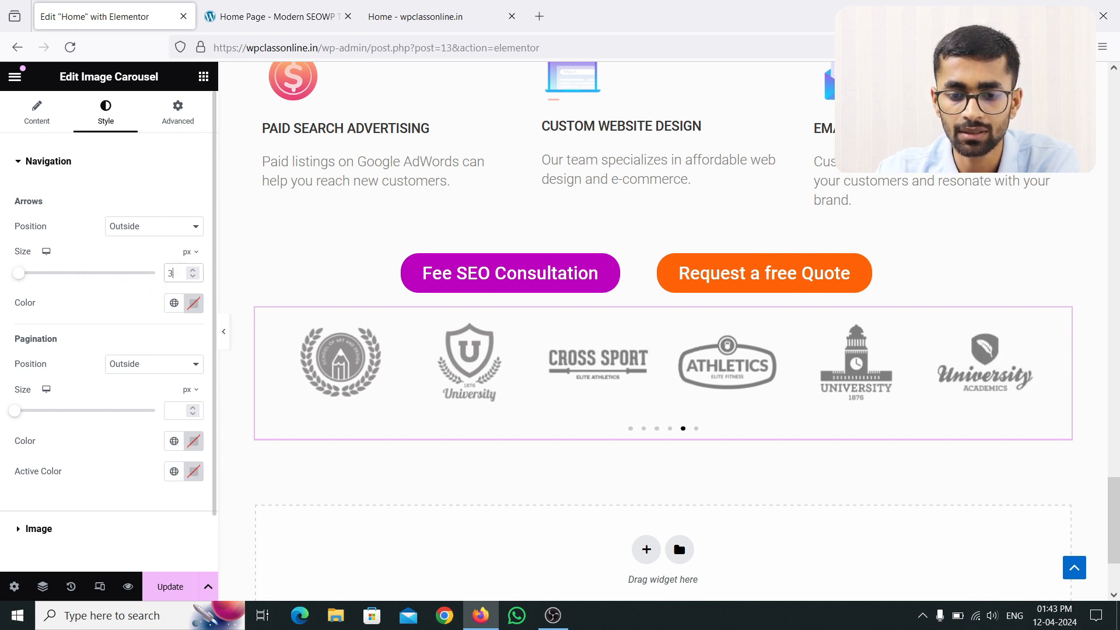
pyautogui.click(194, 303)
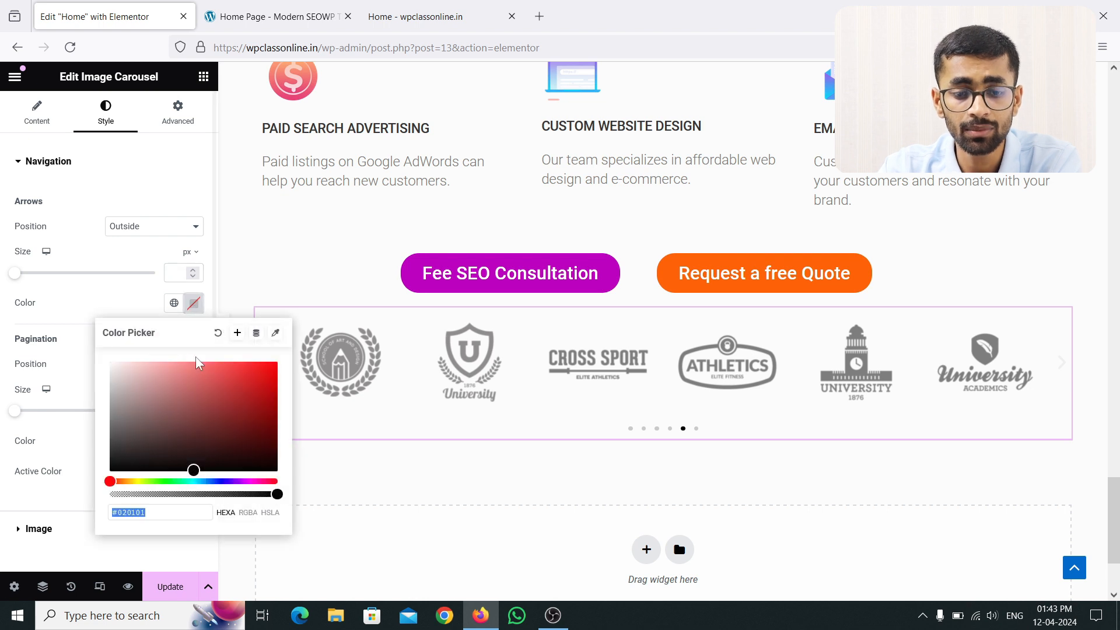
pyautogui.moveTo(200, 362); pyautogui.dragTo(300, 351)
pyautogui.moveTo(221, 395); pyautogui.dragTo(283, 361)
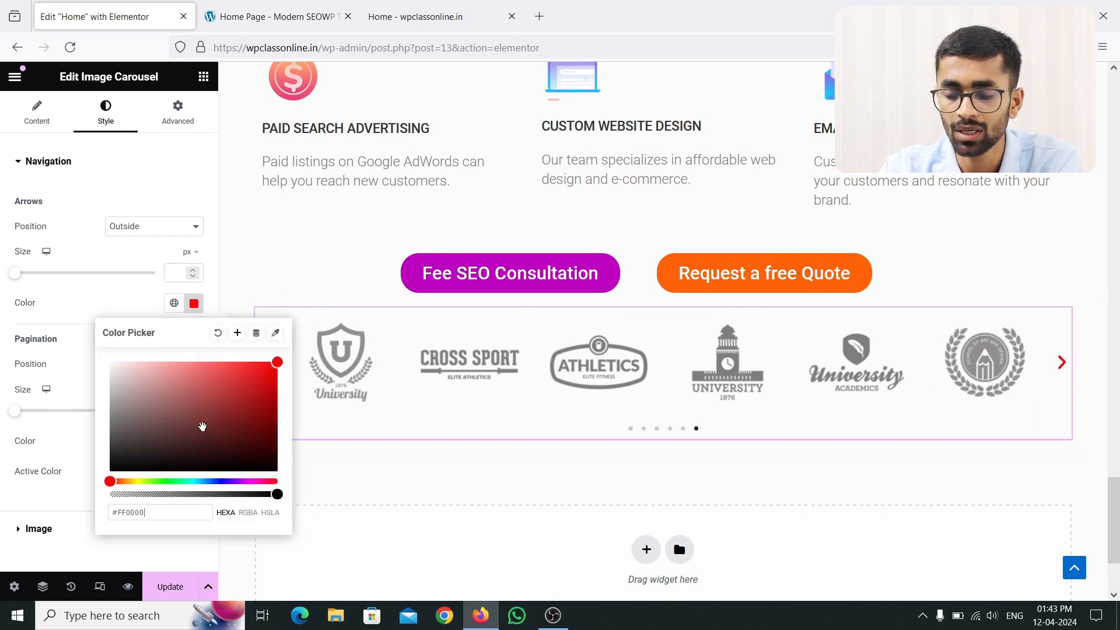
pyautogui.click(218, 332)
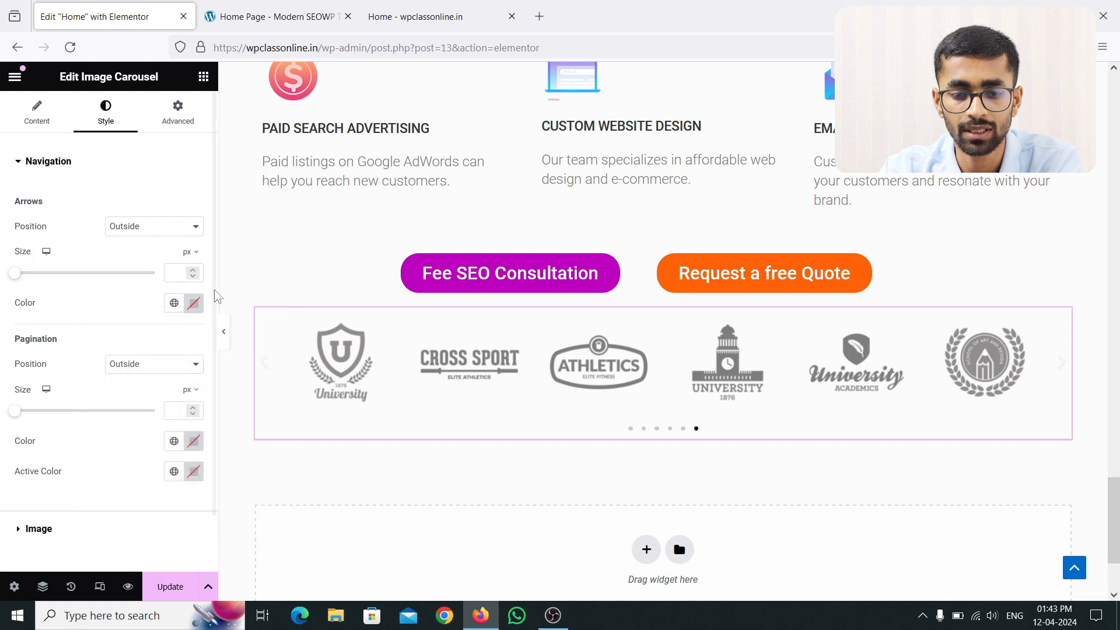
pyautogui.click(160, 364)
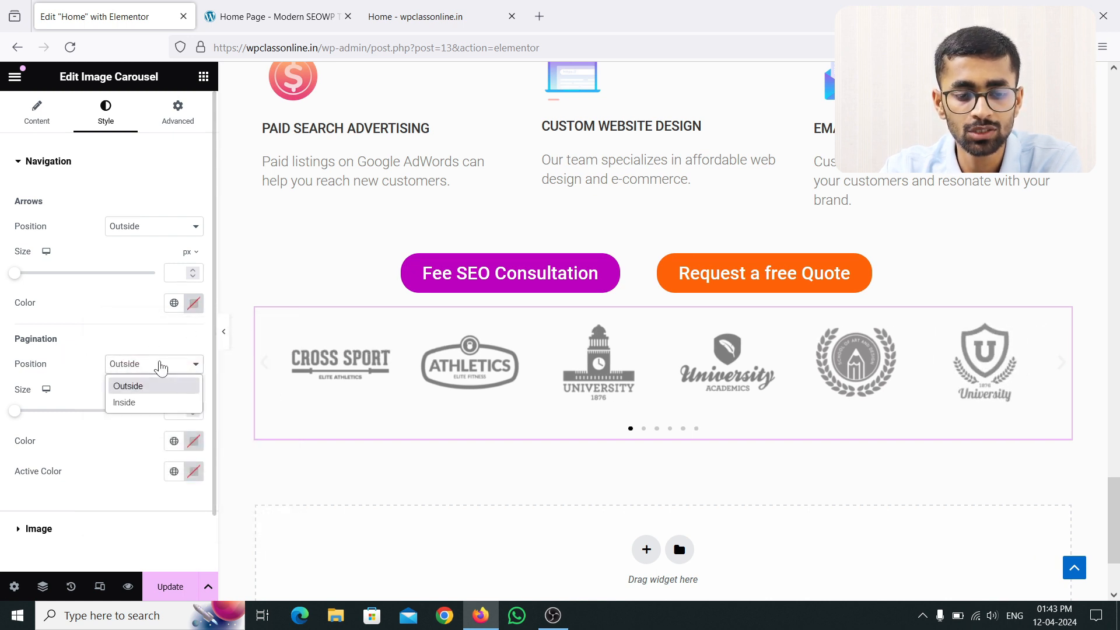
pyautogui.click(151, 402)
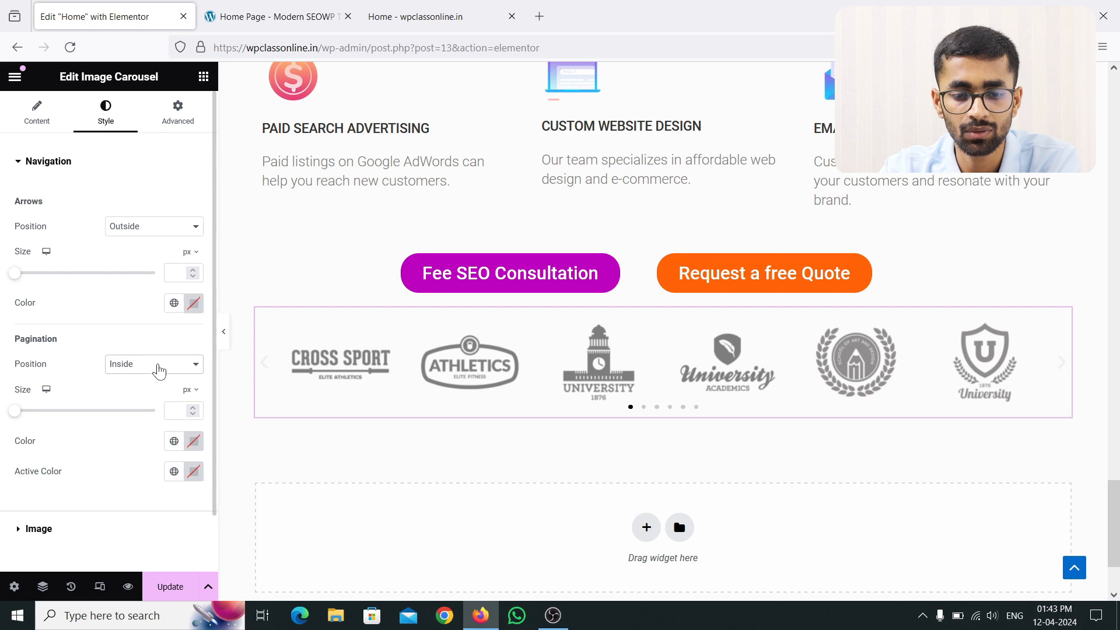
pyautogui.click(157, 365)
pyautogui.click(152, 385)
pyautogui.scroll(-1, 74, 426)
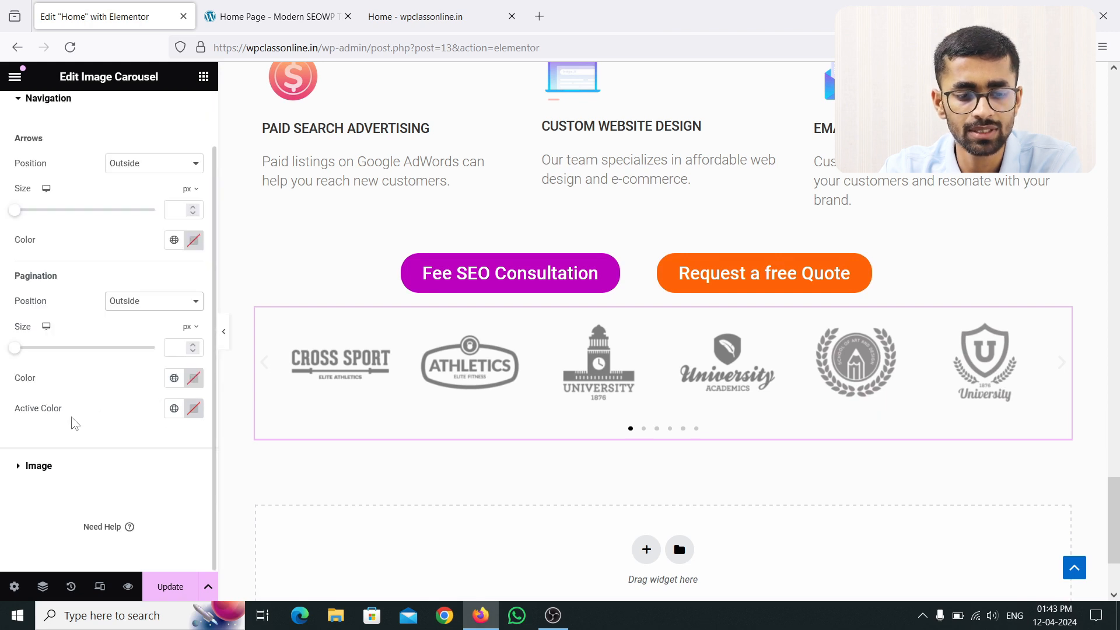
pyautogui.scroll(1, 100, 345)
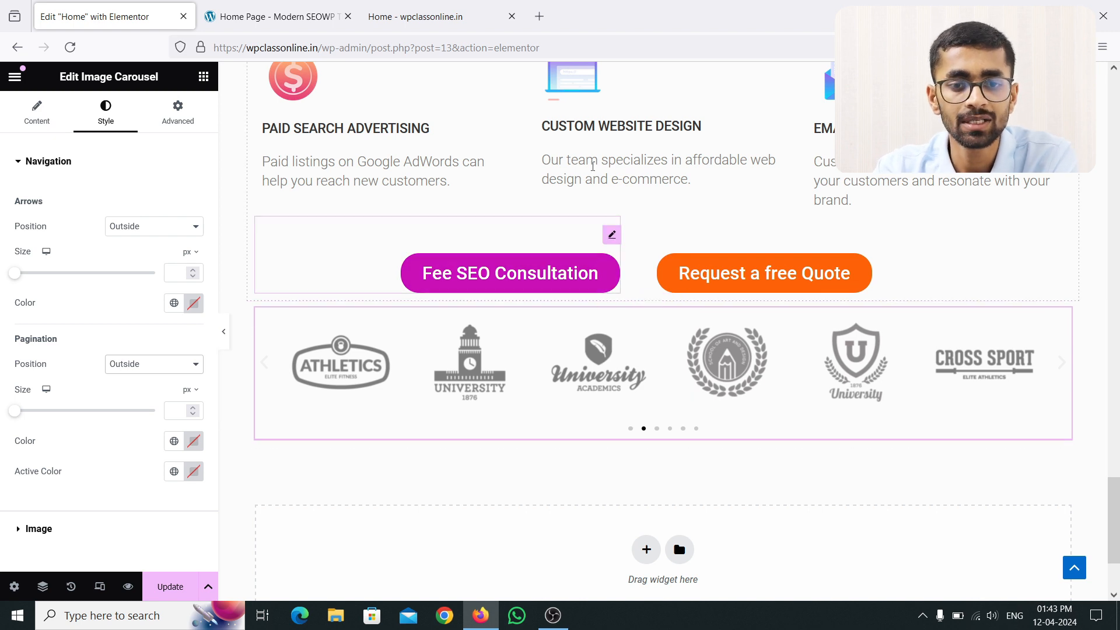
pyautogui.click(285, 7)
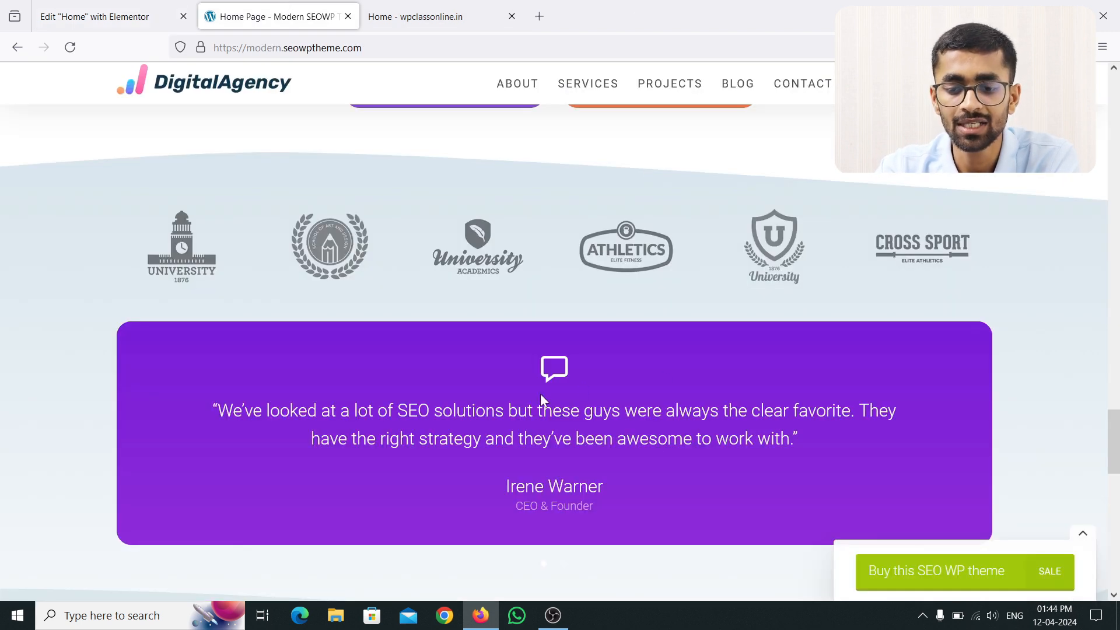
pyautogui.click(131, 13)
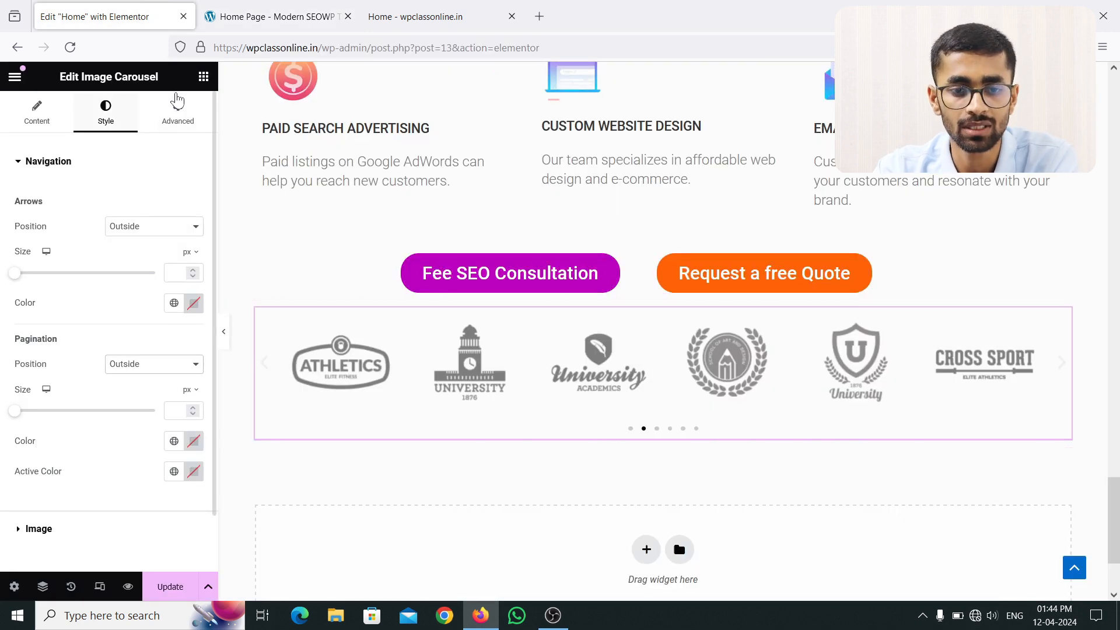
pyautogui.click(204, 76)
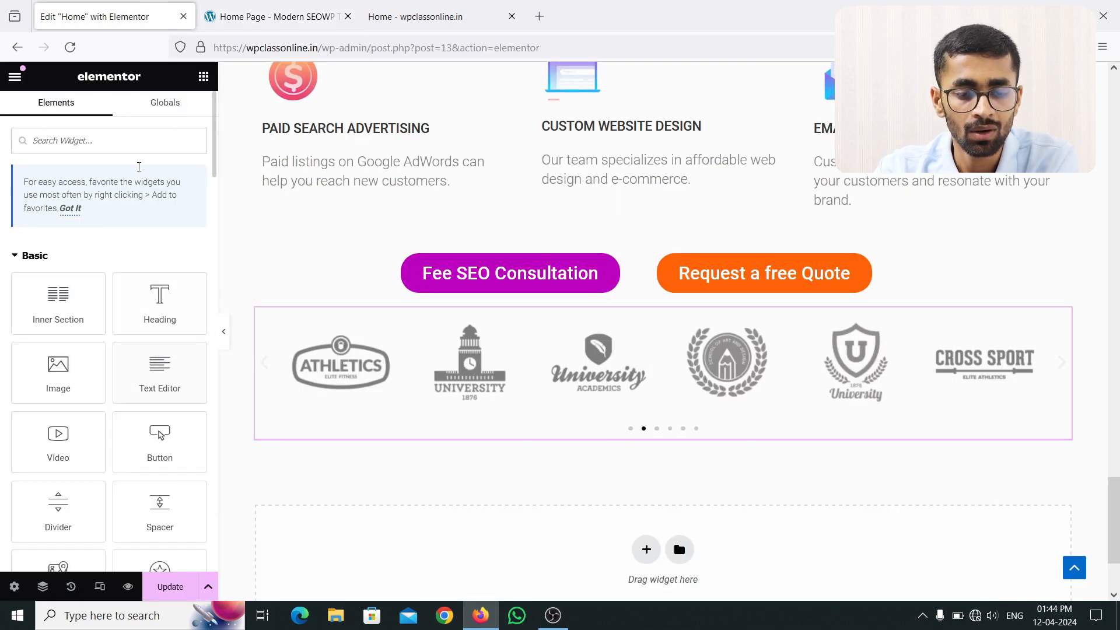
# Step: Search 'test' and drag the Testimonial Carousel widget beneath the Image Carousel, then select it
pyautogui.click(122, 143)
pyautogui.write('test')
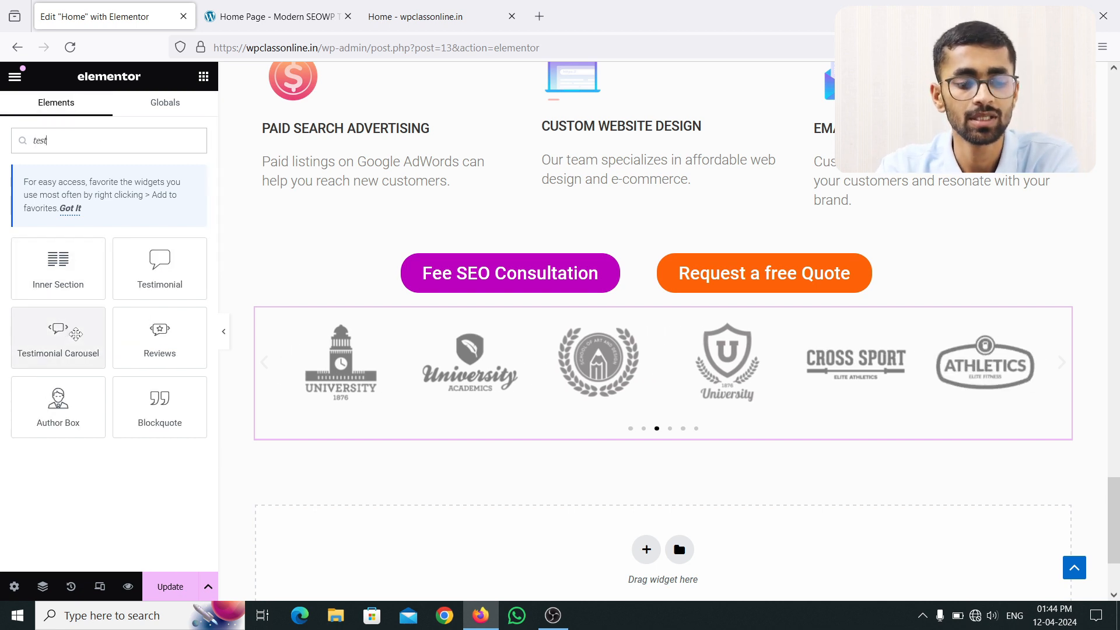
pyautogui.moveTo(76, 336); pyautogui.dragTo(604, 434)
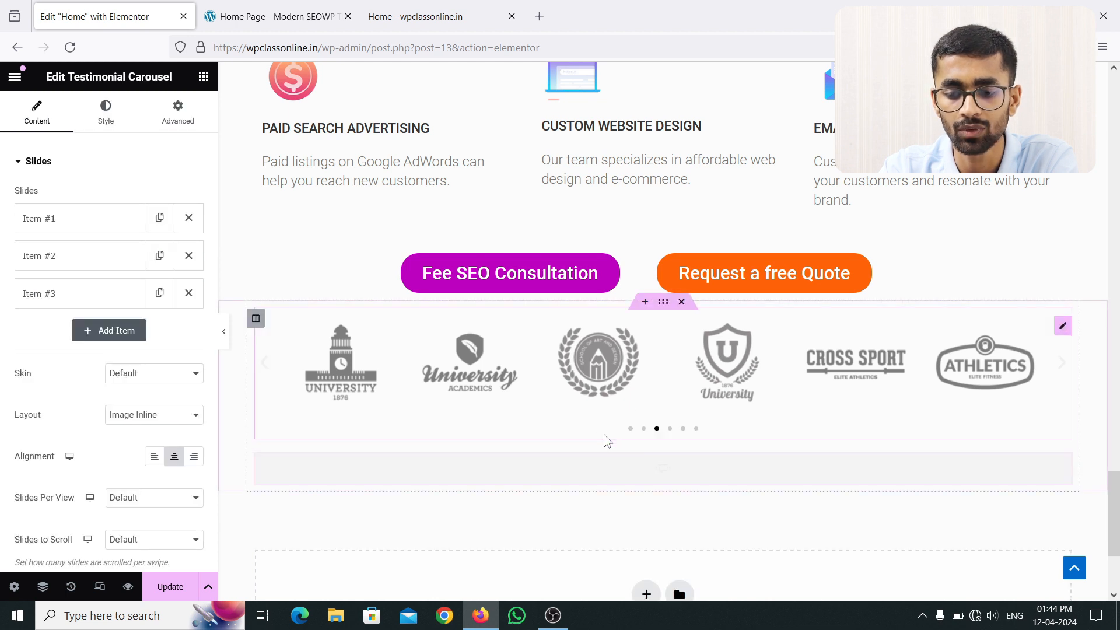
pyautogui.click(203, 77)
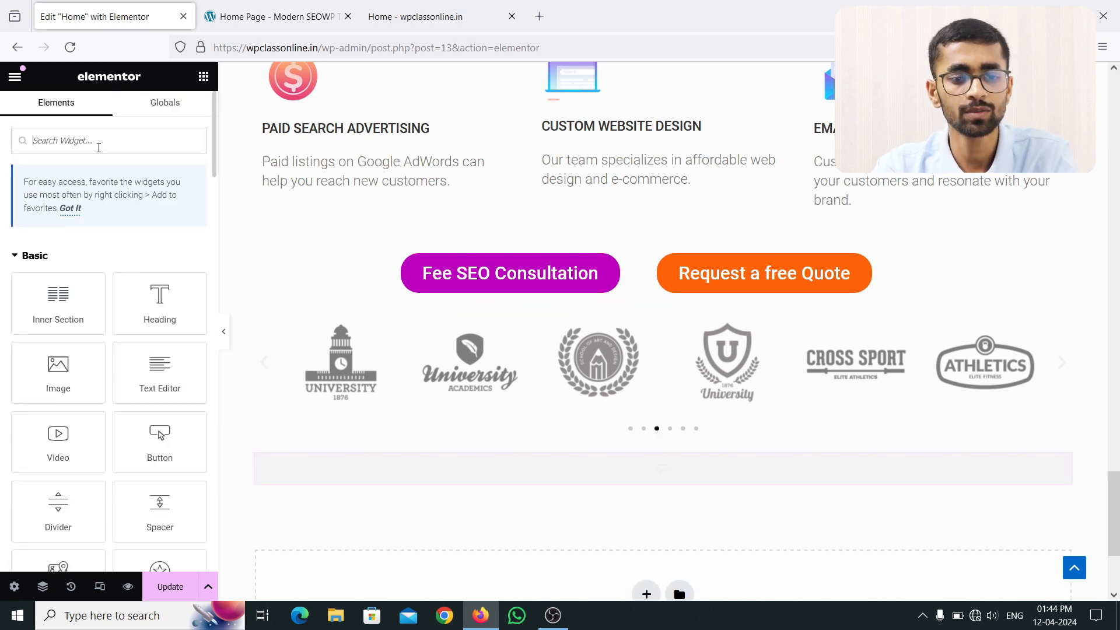
pyautogui.click(96, 140)
pyautogui.write('test')
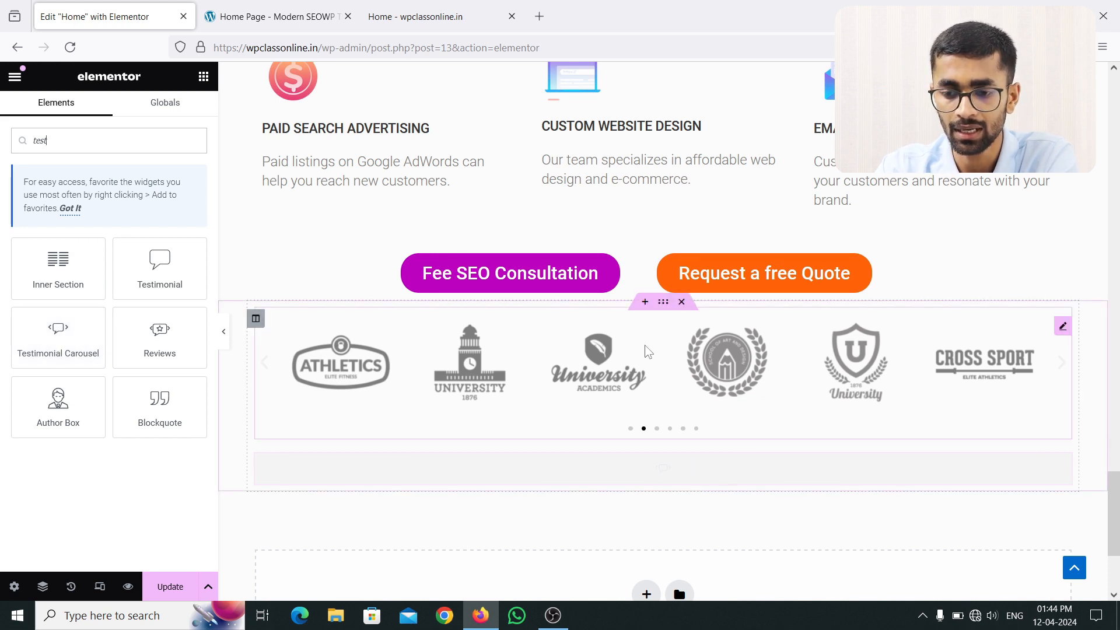
pyautogui.click(1064, 327)
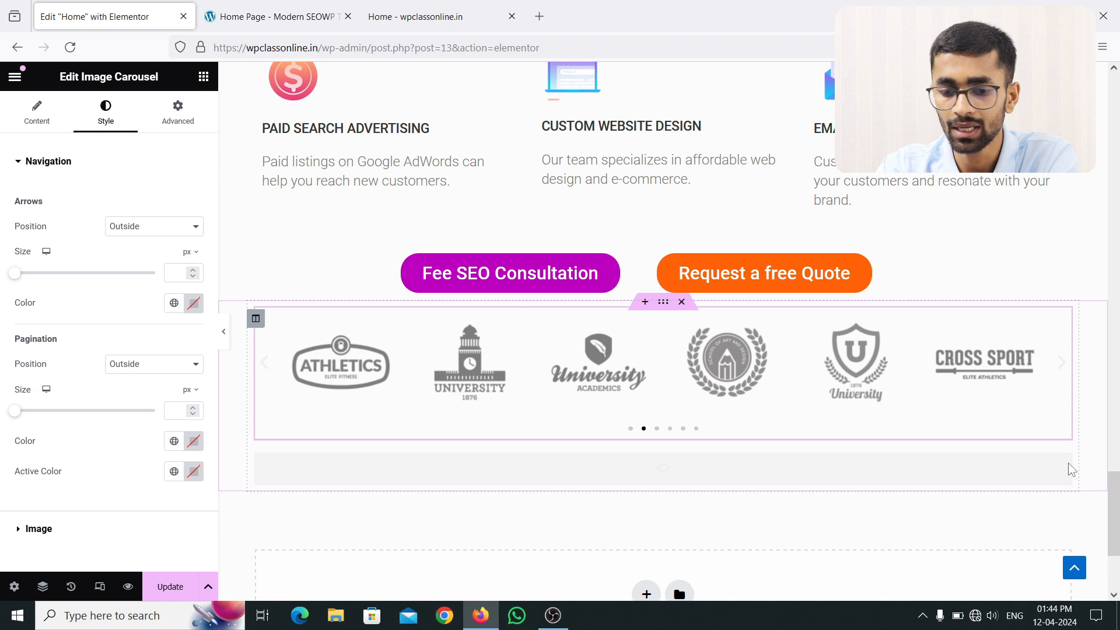
pyautogui.click(1071, 470)
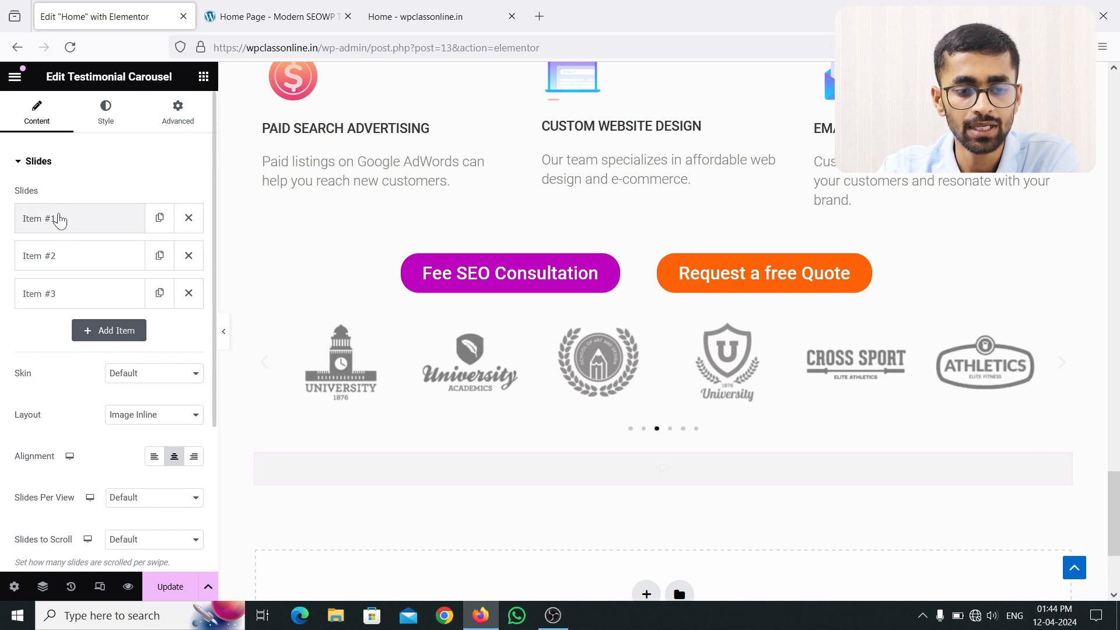
# Step: Add a slide item, then delete Items #4 and #3, leaving two testimonial slides
pyautogui.click(87, 329)
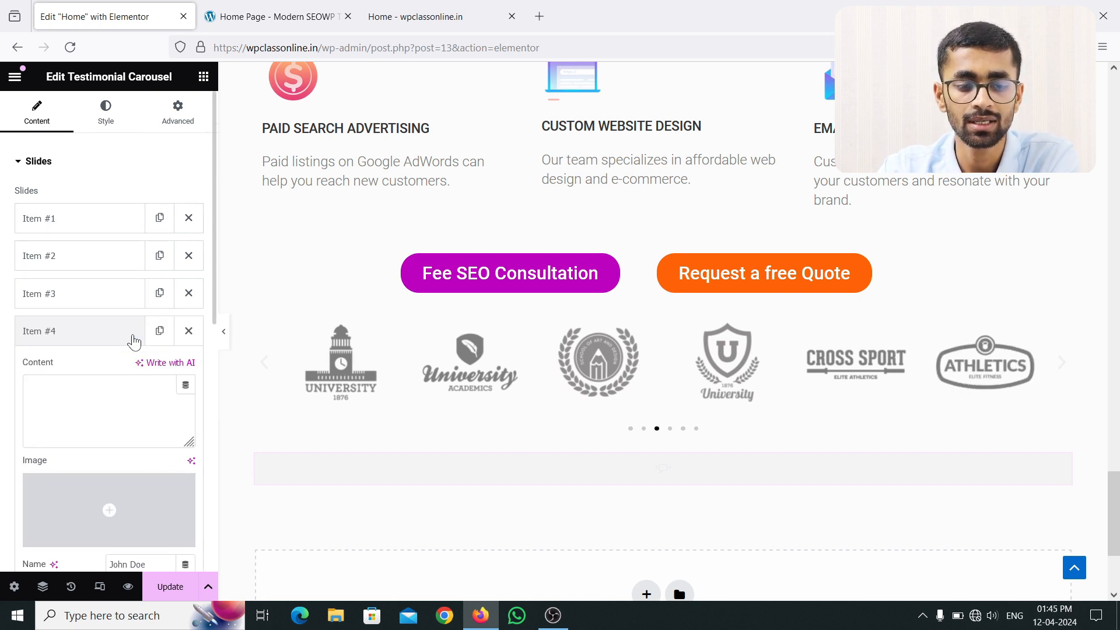
pyautogui.click(188, 332)
pyautogui.click(189, 300)
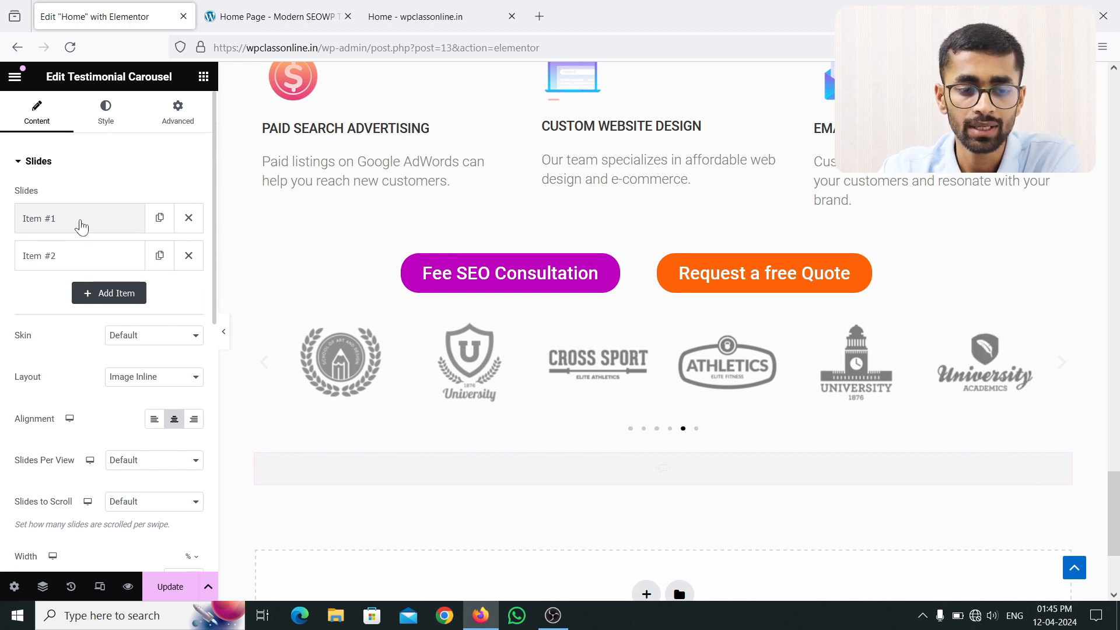
# Step: Expand Item #1 to review its default placeholder text and CEO title
pyautogui.click(81, 227)
pyautogui.scroll(-2, 112, 340)
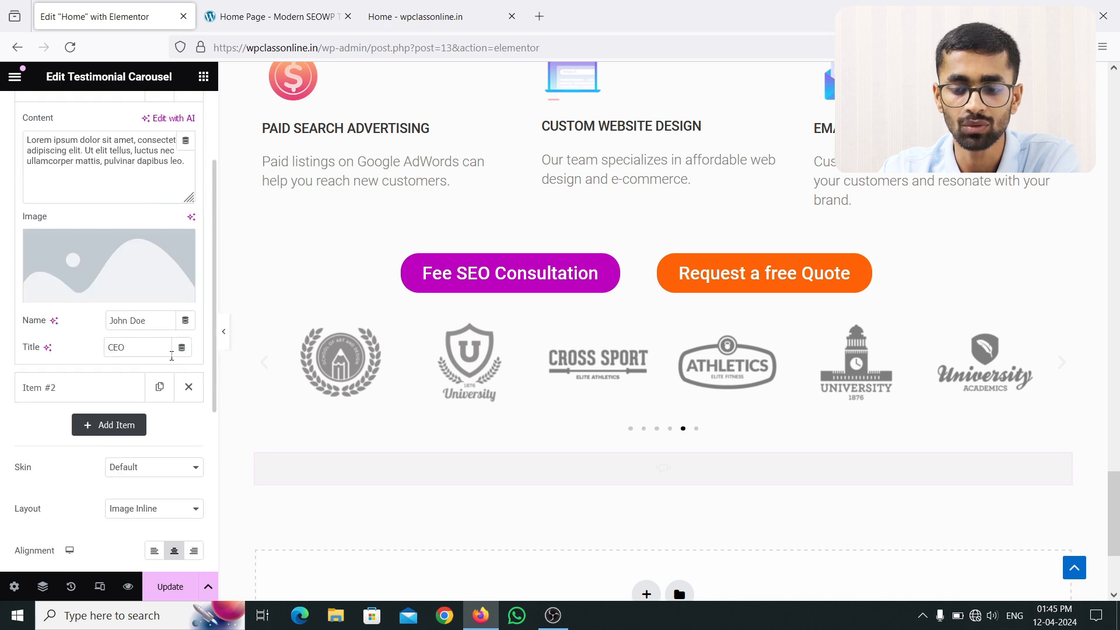
pyautogui.scroll(-3, 550, 428)
pyautogui.scroll(10, 571, 403)
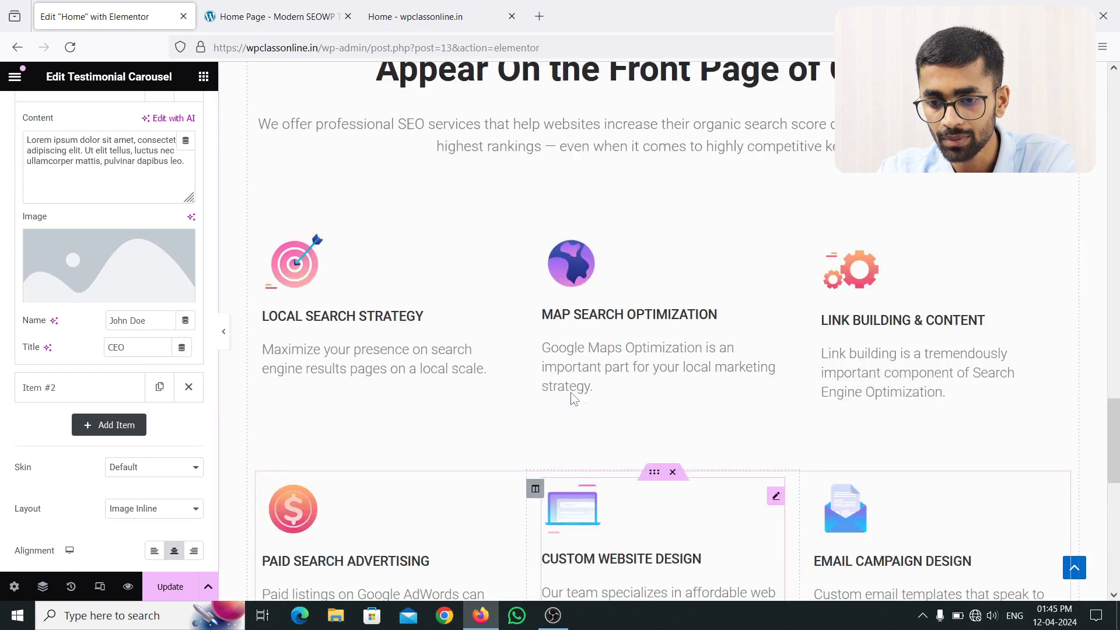
pyautogui.scroll(10, 570, 393)
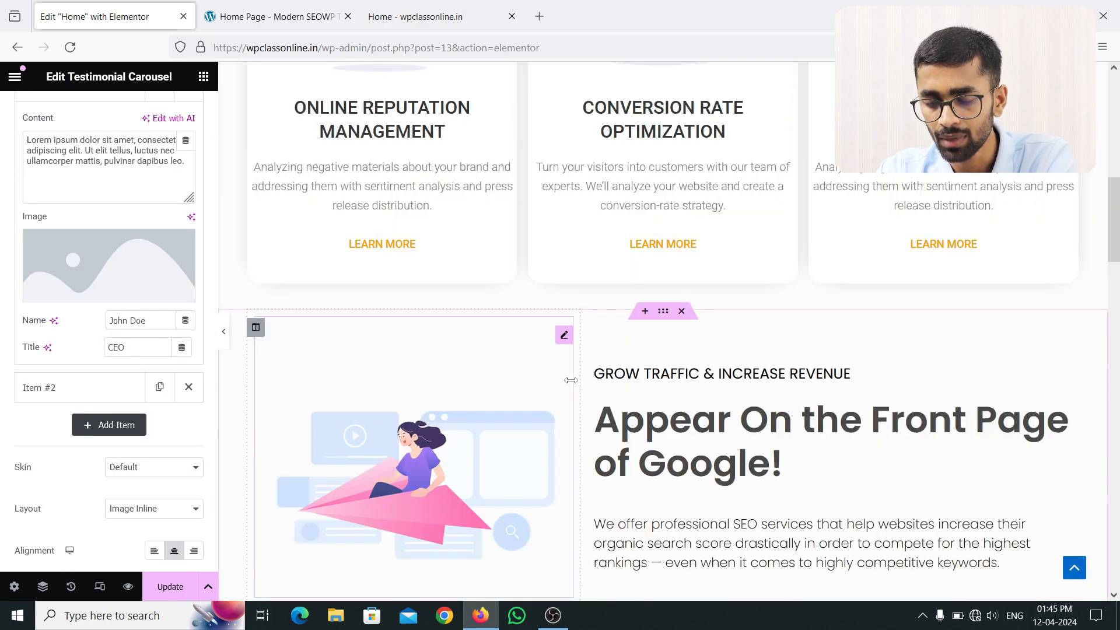
pyautogui.scroll(10, 571, 380)
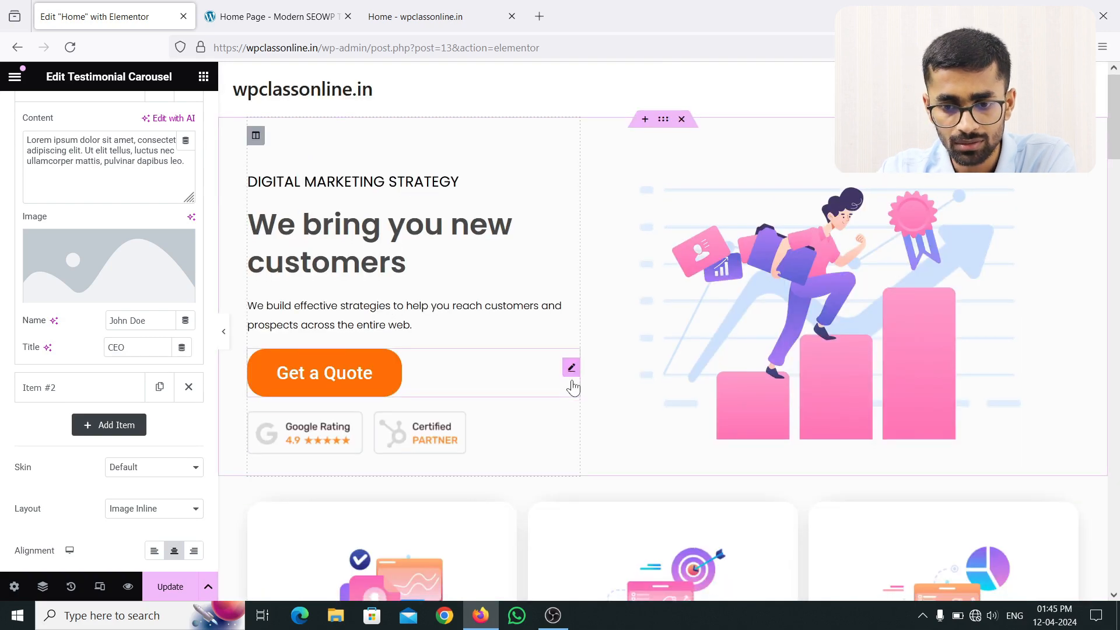
pyautogui.scroll(-10, 573, 386)
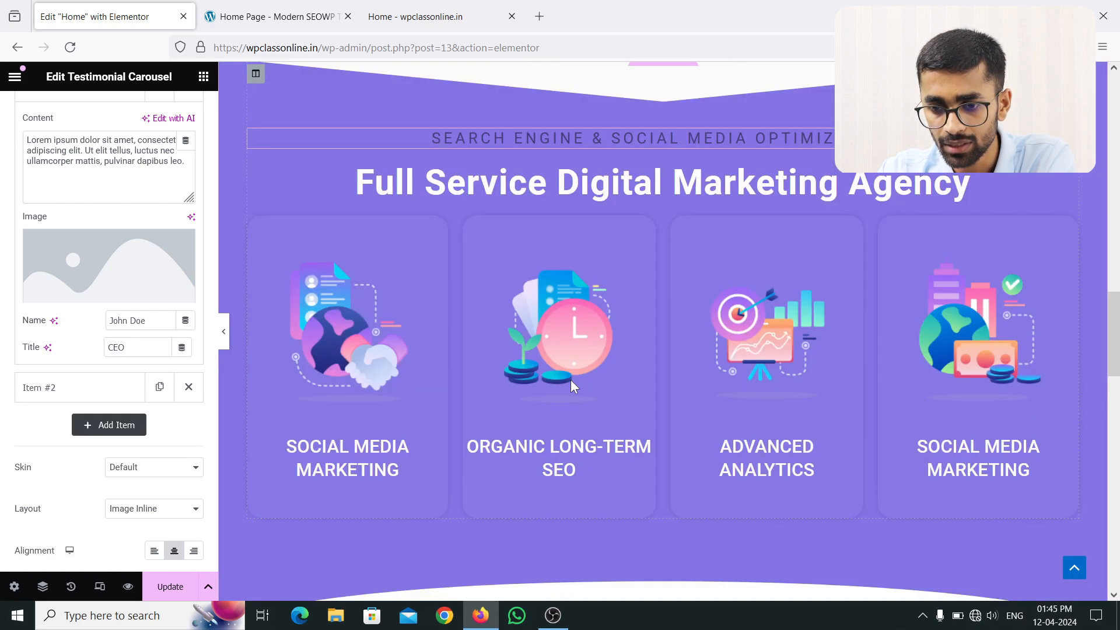
pyautogui.scroll(-5, 572, 385)
pyautogui.scroll(-3, 580, 375)
pyautogui.scroll(3, 584, 350)
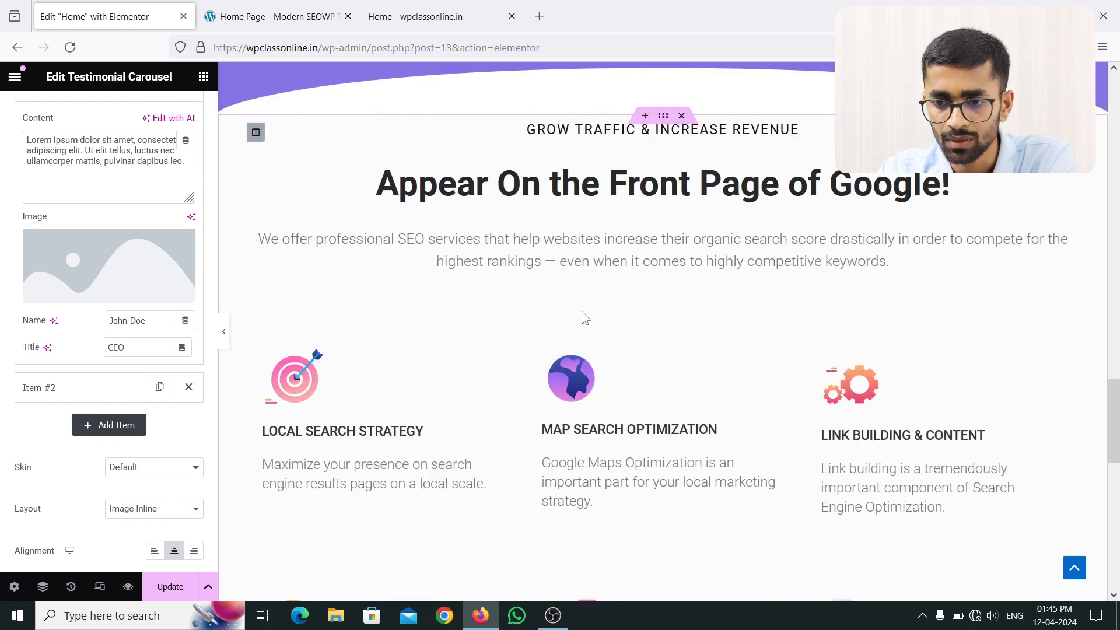
pyautogui.scroll(-10, 584, 318)
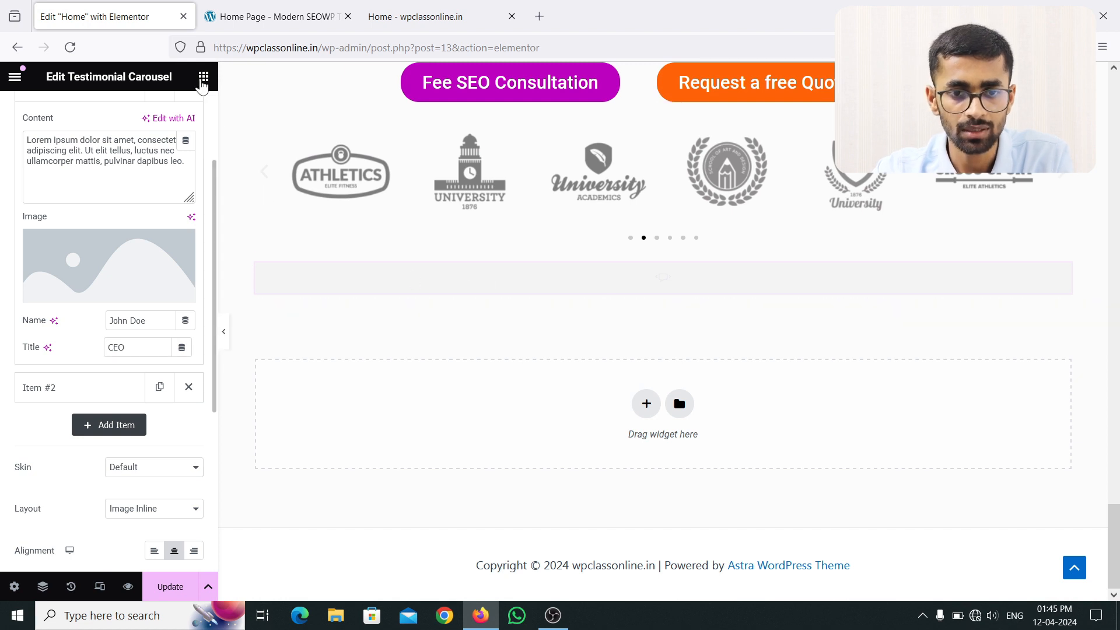
# Step: Delete the empty Testimonial Carousel below the logo carousel
pyautogui.click(203, 78)
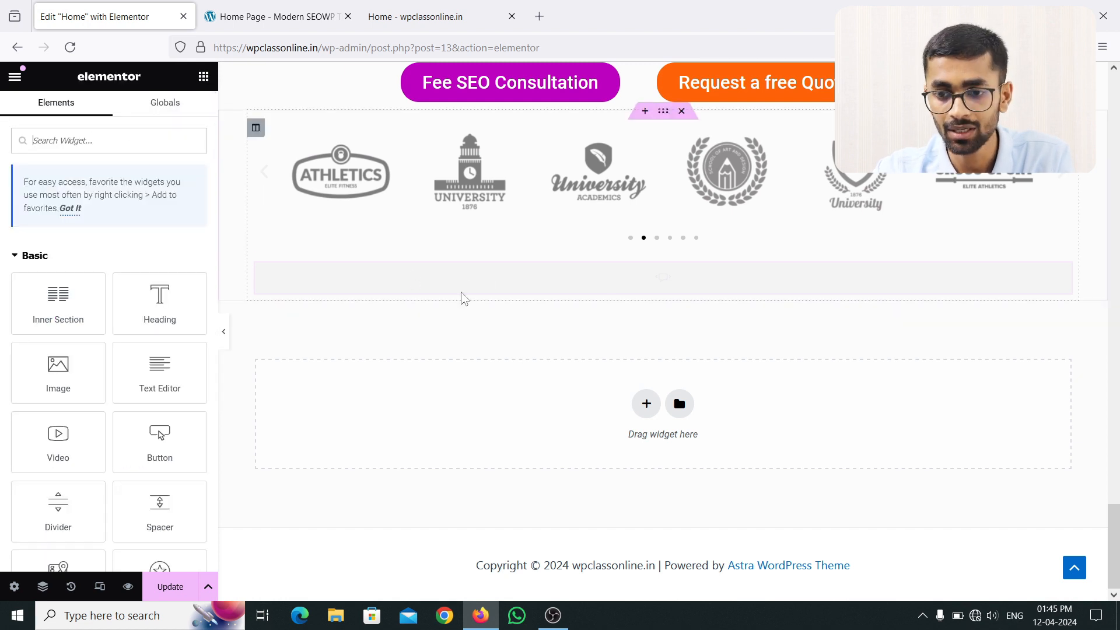
pyautogui.click(520, 285)
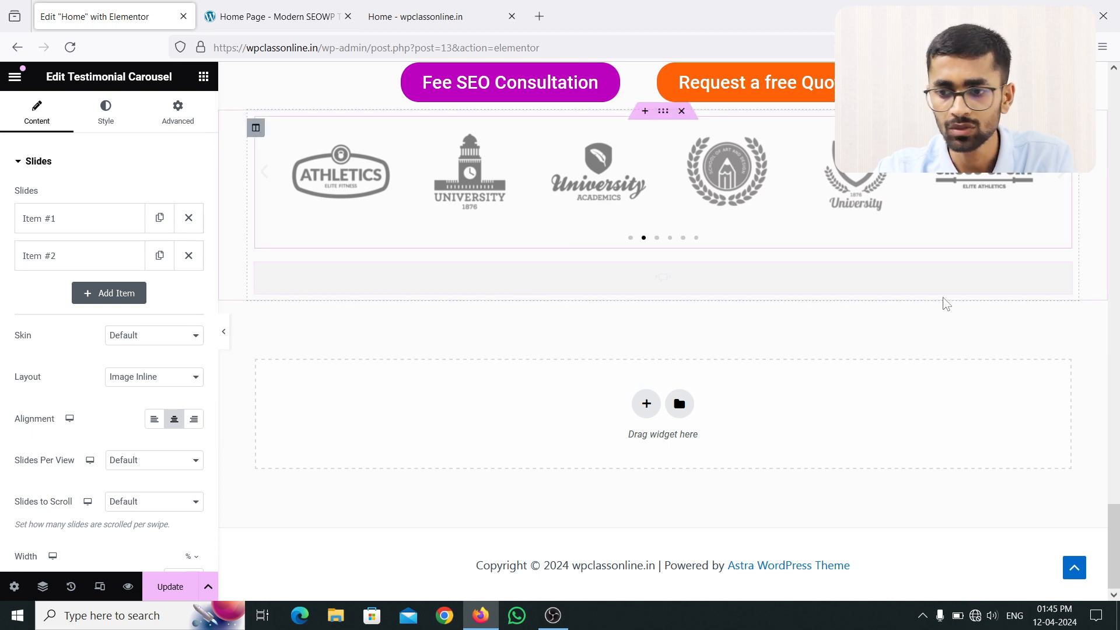
pyautogui.rightClick(908, 279)
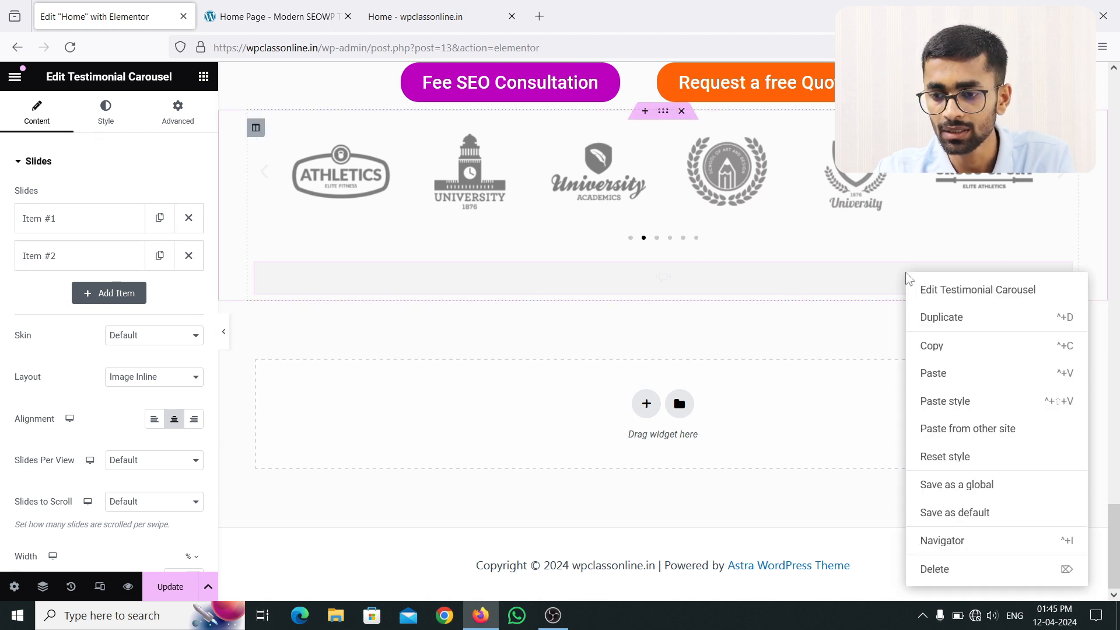
pyautogui.click(929, 567)
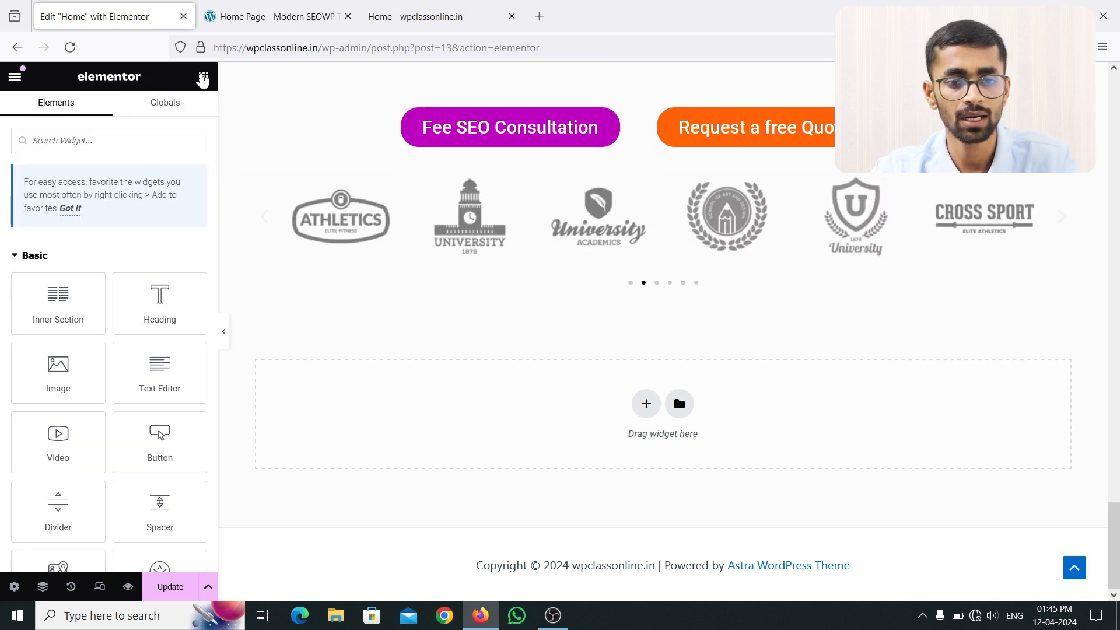
# Step: Search 'test', place a new Testimonial Carousel below the logo carousel, and remove slide 3
pyautogui.write('test')
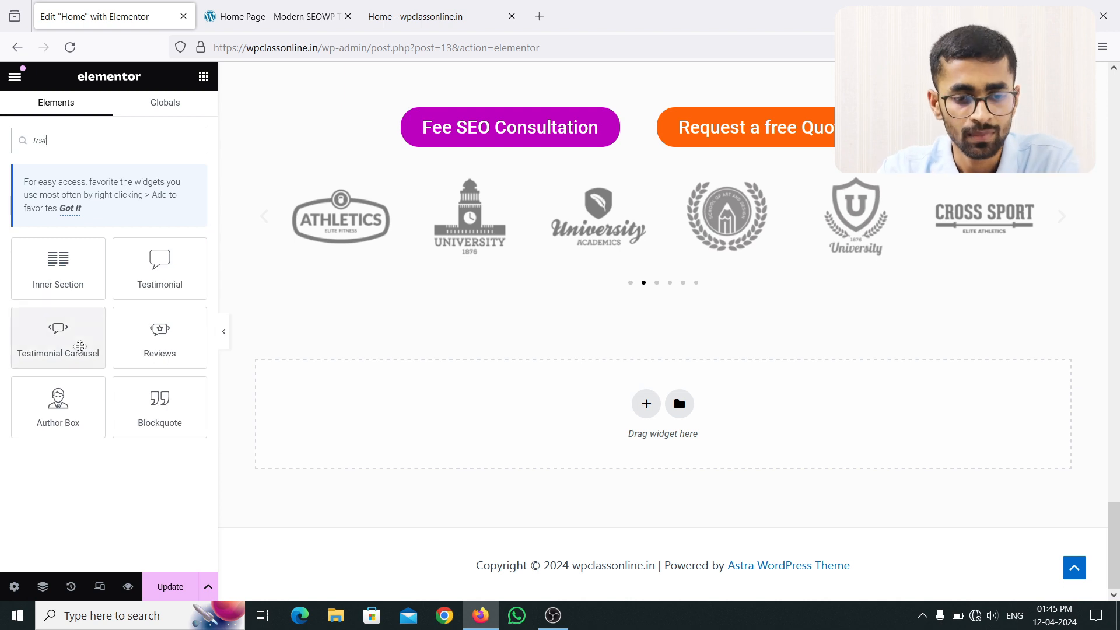
pyautogui.moveTo(80, 349); pyautogui.dragTo(617, 289)
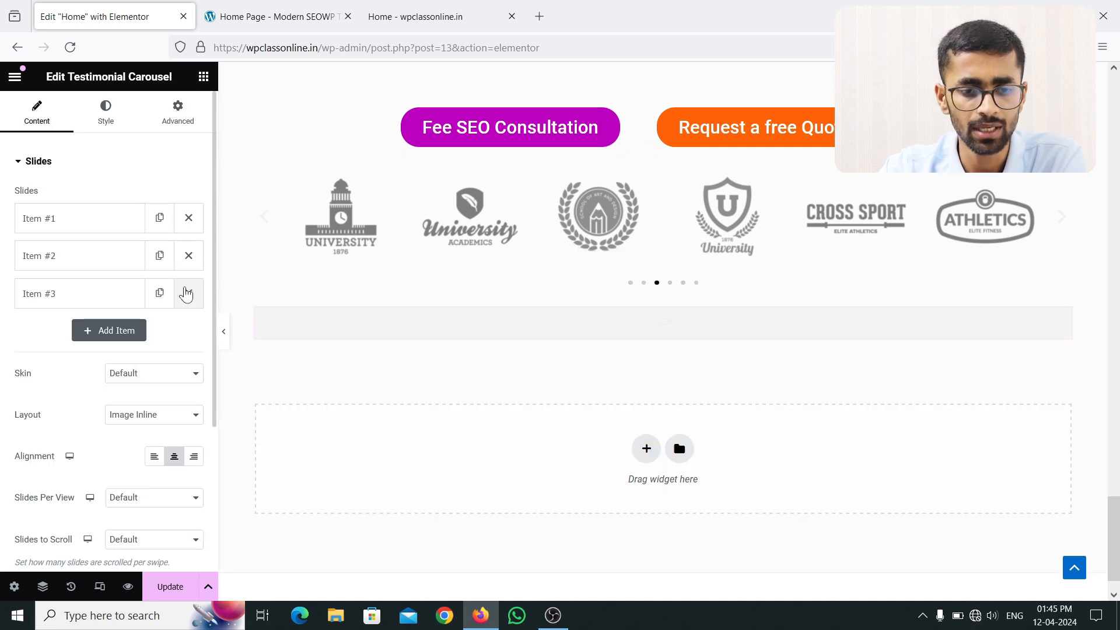
pyautogui.click(188, 293)
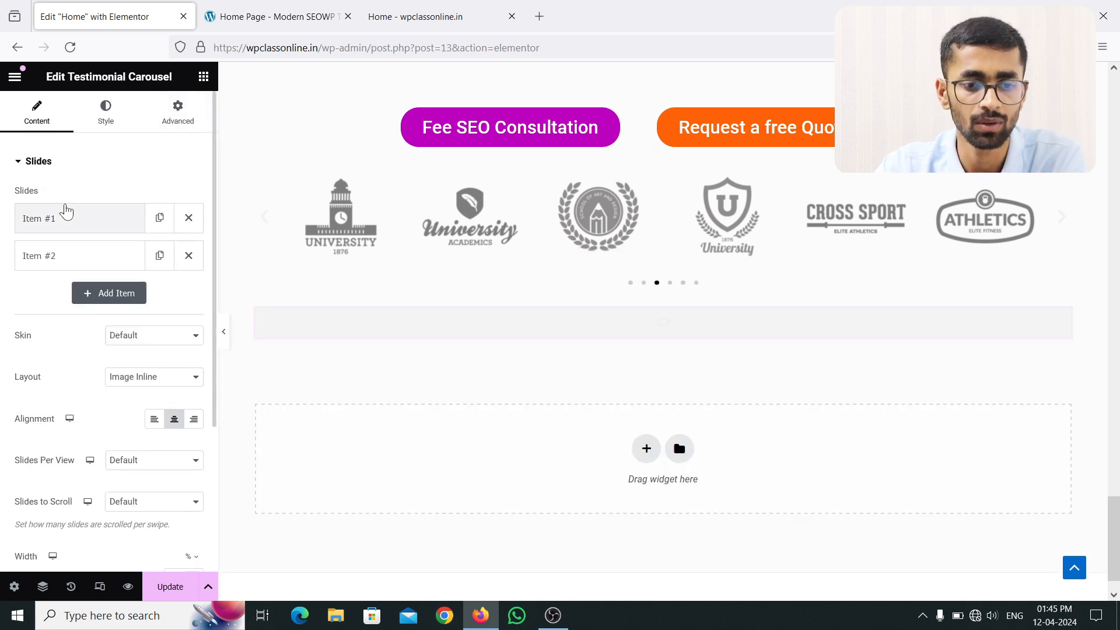
# Step: Expand the first slide and close its media library without choosing an image
pyautogui.click(83, 226)
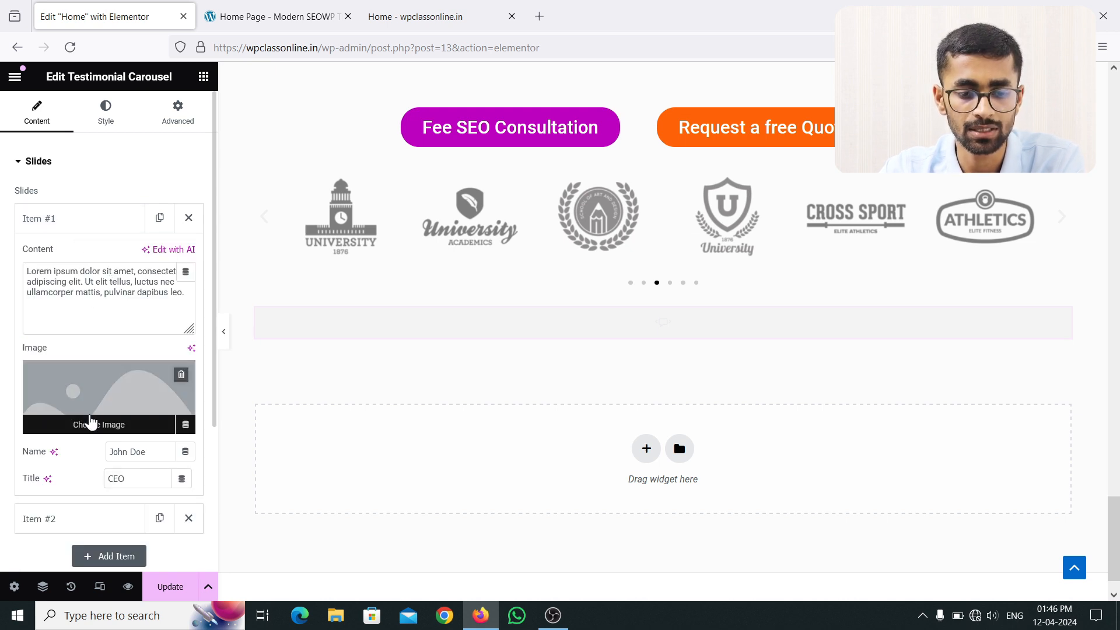
pyautogui.click(90, 426)
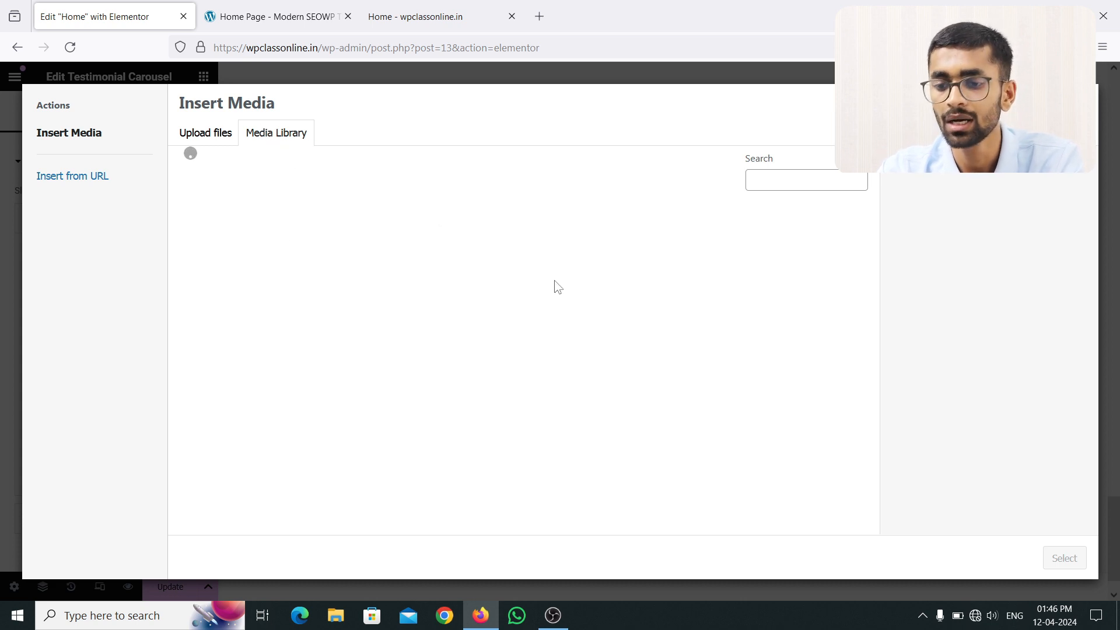
pyautogui.click(975, 616)
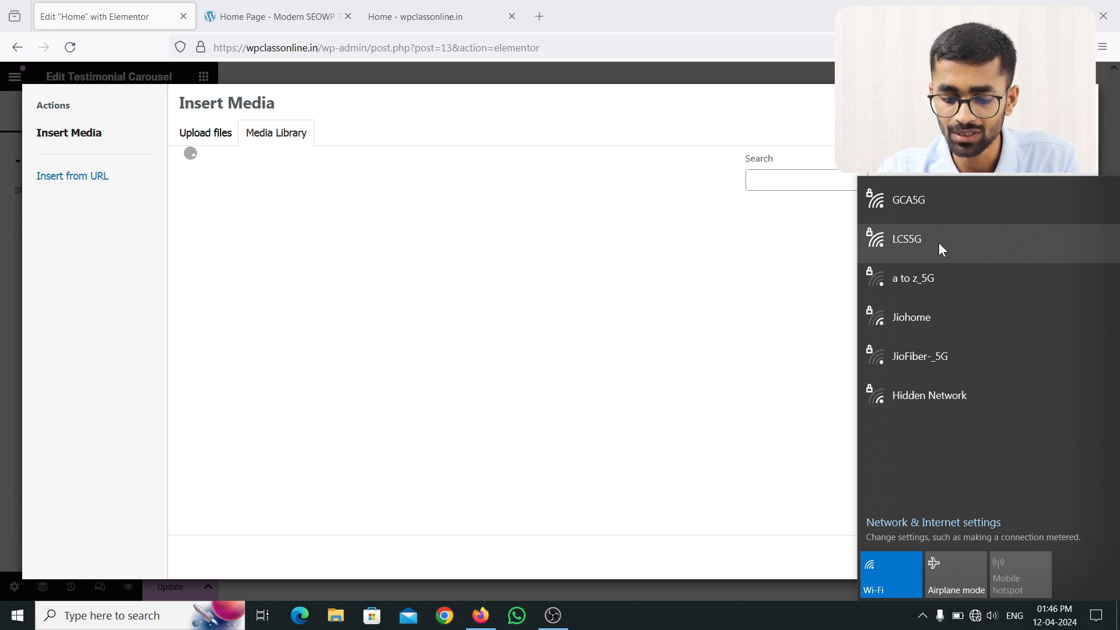
pyautogui.click(951, 528)
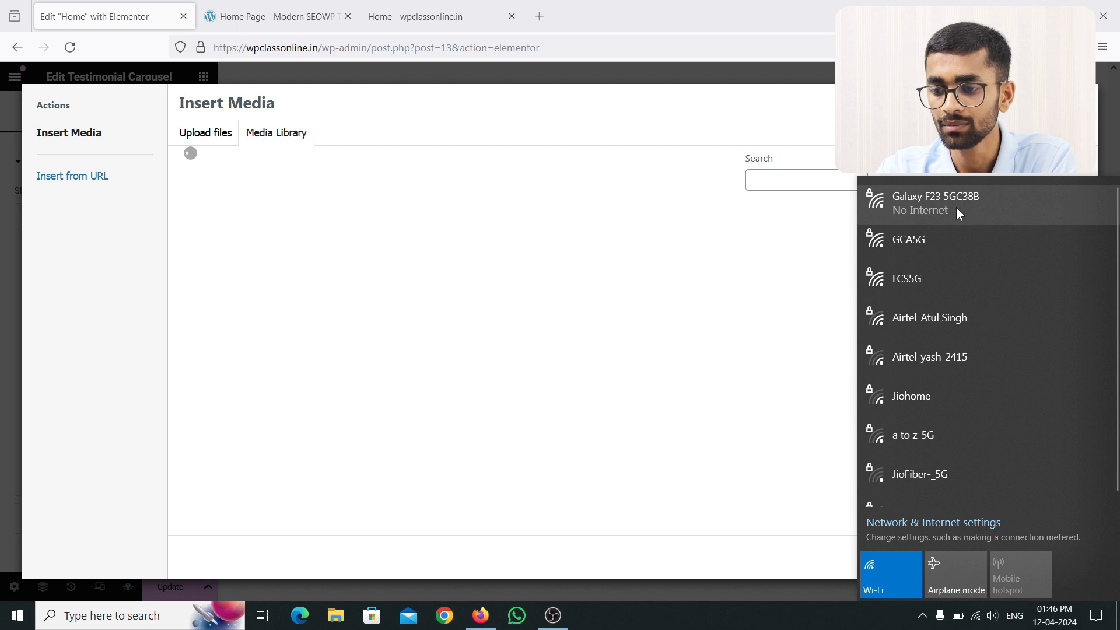
pyautogui.click(639, 251)
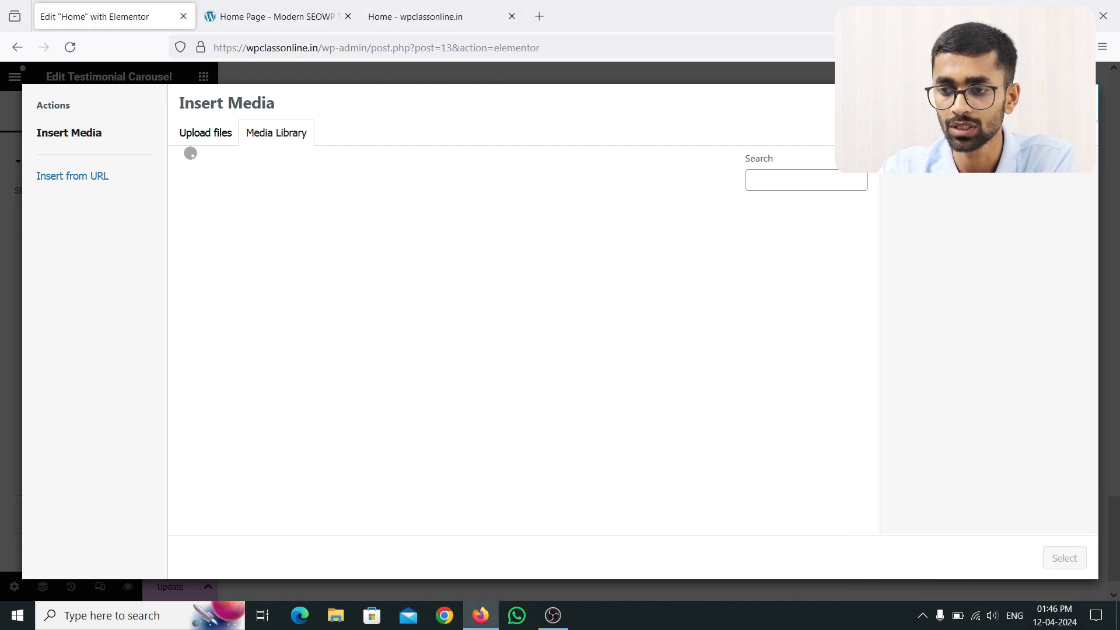
pyautogui.click(1081, 102)
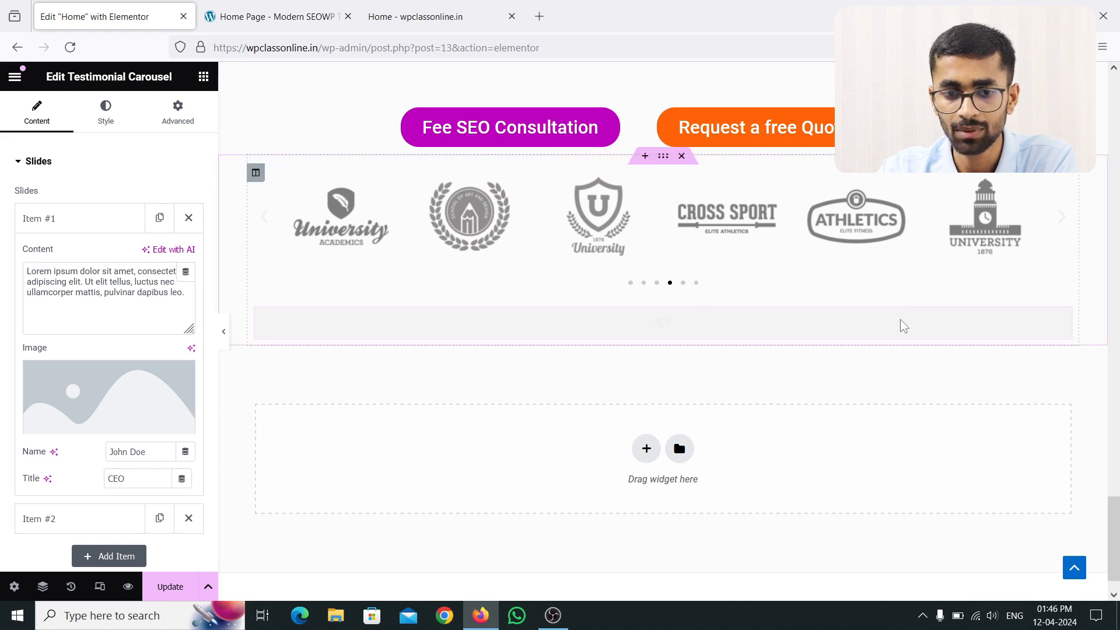
# Step: Delete the testimonial carousel and start a widget search for 'tst'
pyautogui.rightClick(963, 326)
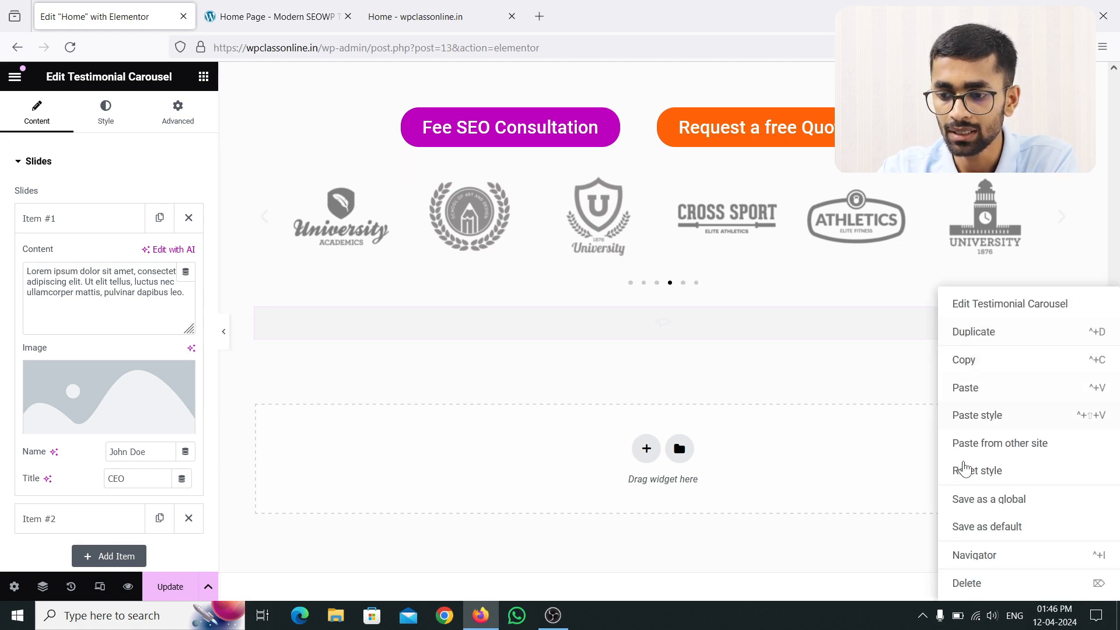
pyautogui.click(963, 580)
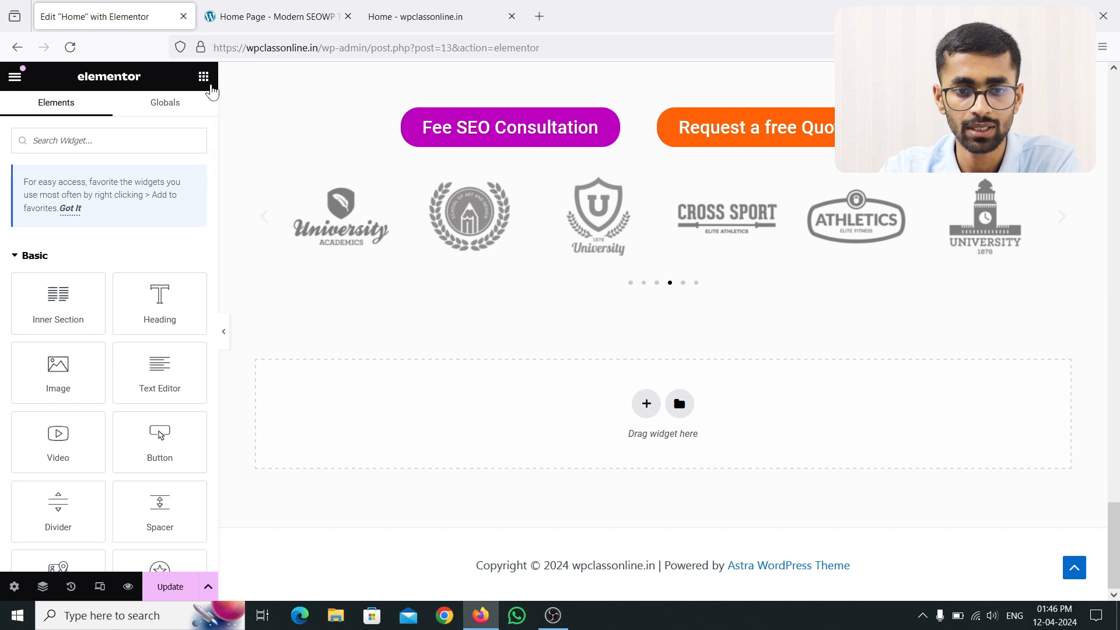
pyautogui.click(112, 136)
pyautogui.write('tst')
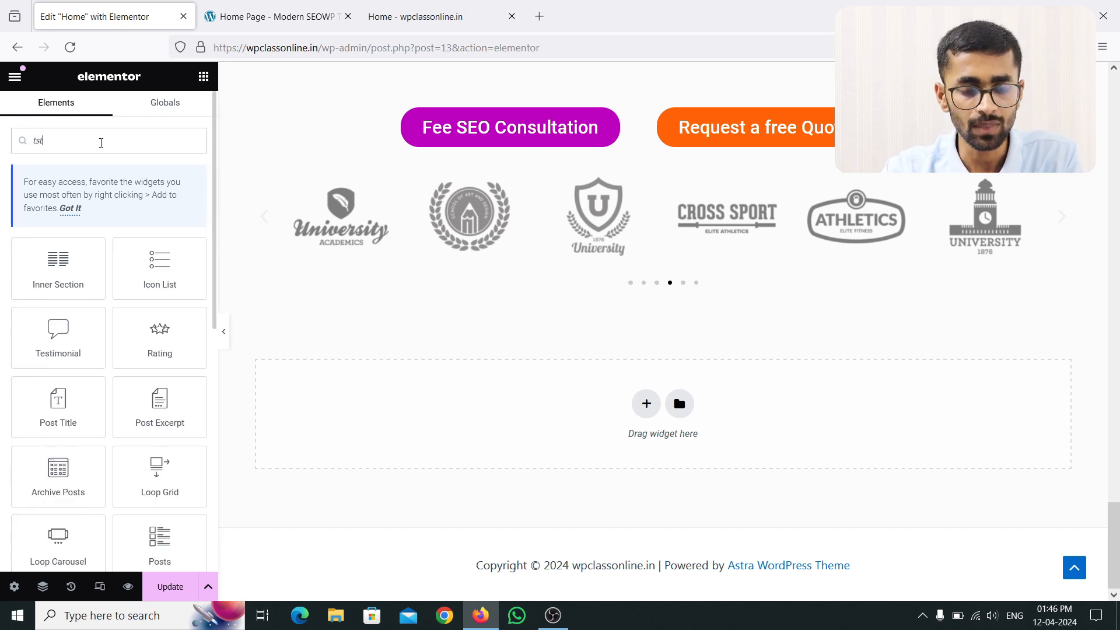
# Step: Correct the widget search to 'test' and drop a Testimonial Carousel below the logo carousel
pyautogui.press('BackSpace')
pyautogui.press('BackSpace')
pyautogui.write('est')
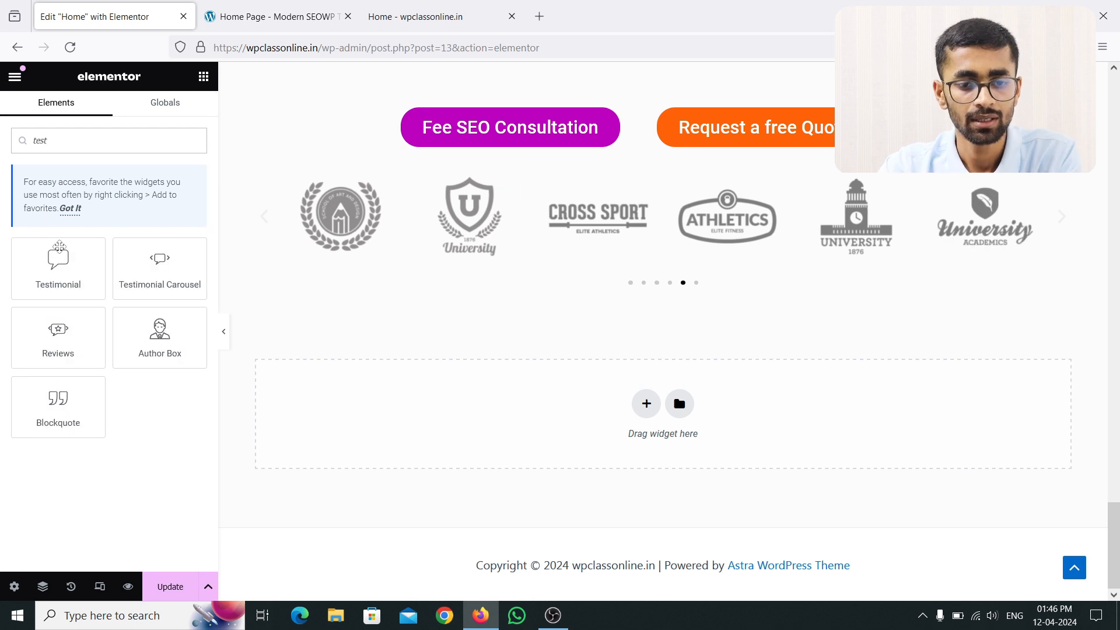
pyautogui.moveTo(160, 266); pyautogui.dragTo(580, 279)
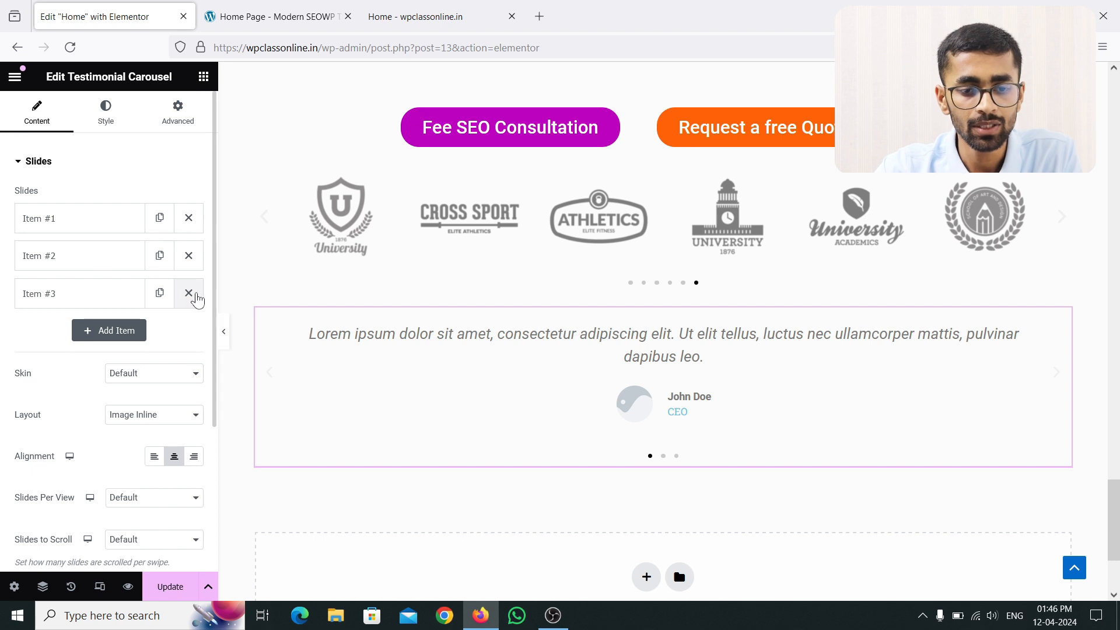
# Step: Remove the third testimonial slide and open the first slide's image picker
pyautogui.click(189, 294)
pyautogui.click(92, 222)
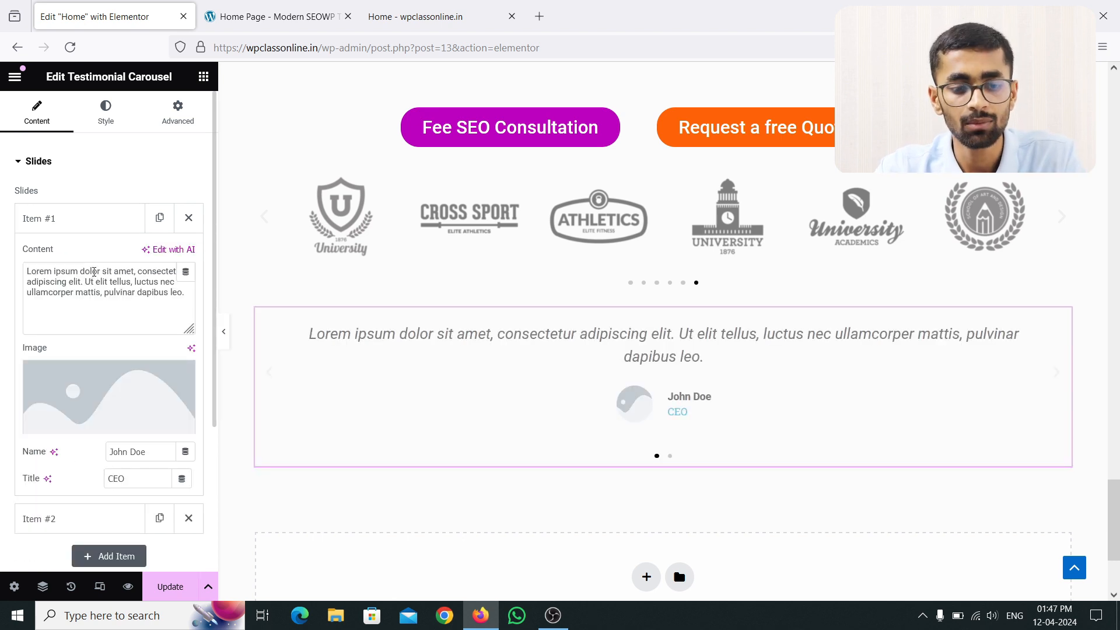
pyautogui.click(106, 424)
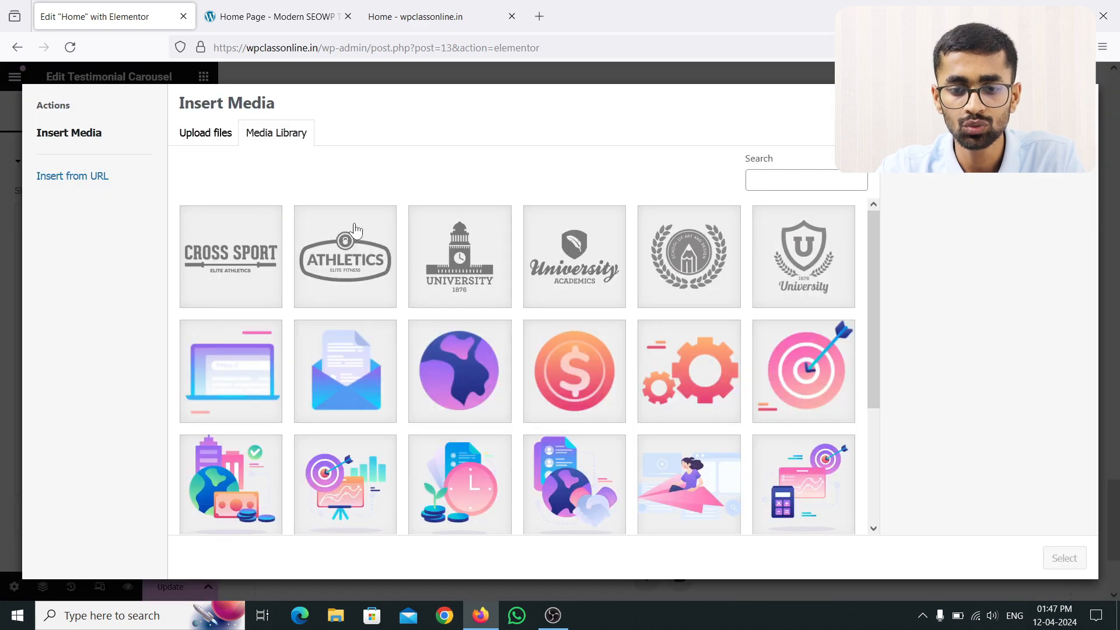
pyautogui.scroll(-3, 496, 369)
pyautogui.scroll(3, 507, 359)
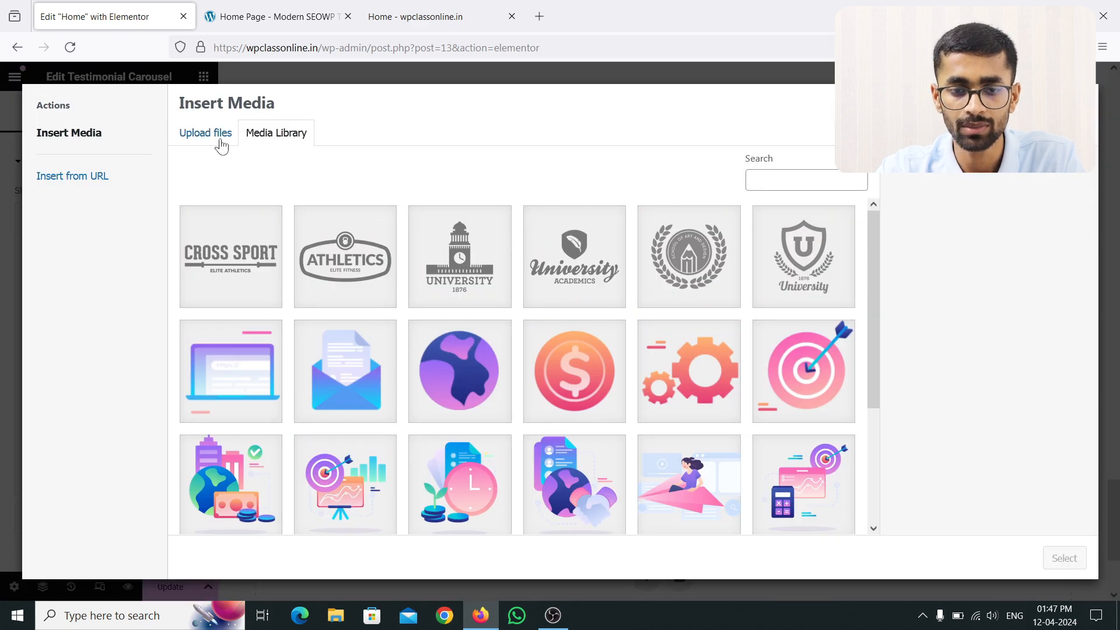
# Step: Upload avatar-6 from the computer and set it as the first slide's image
pyautogui.click(223, 146)
pyautogui.click(612, 334)
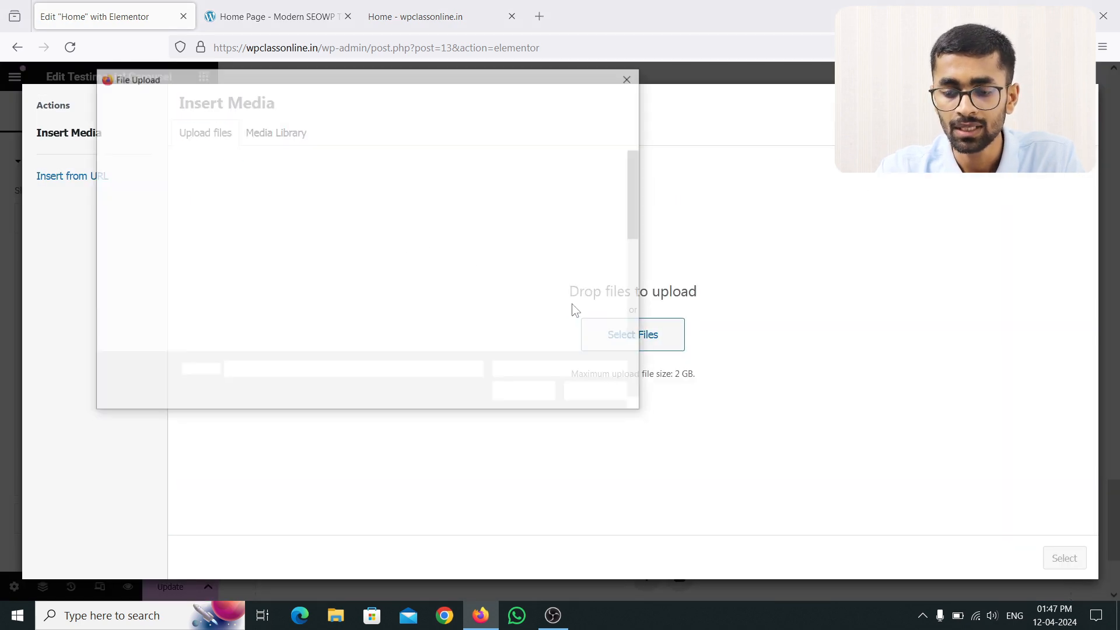
pyautogui.scroll(-4, 485, 234)
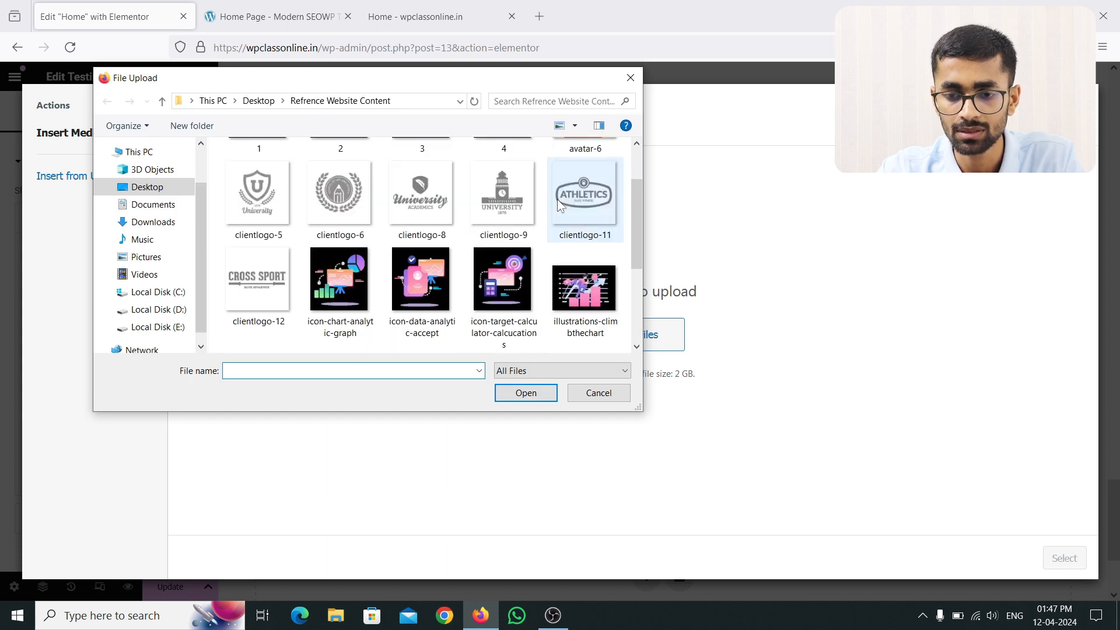
pyautogui.scroll(5, 484, 235)
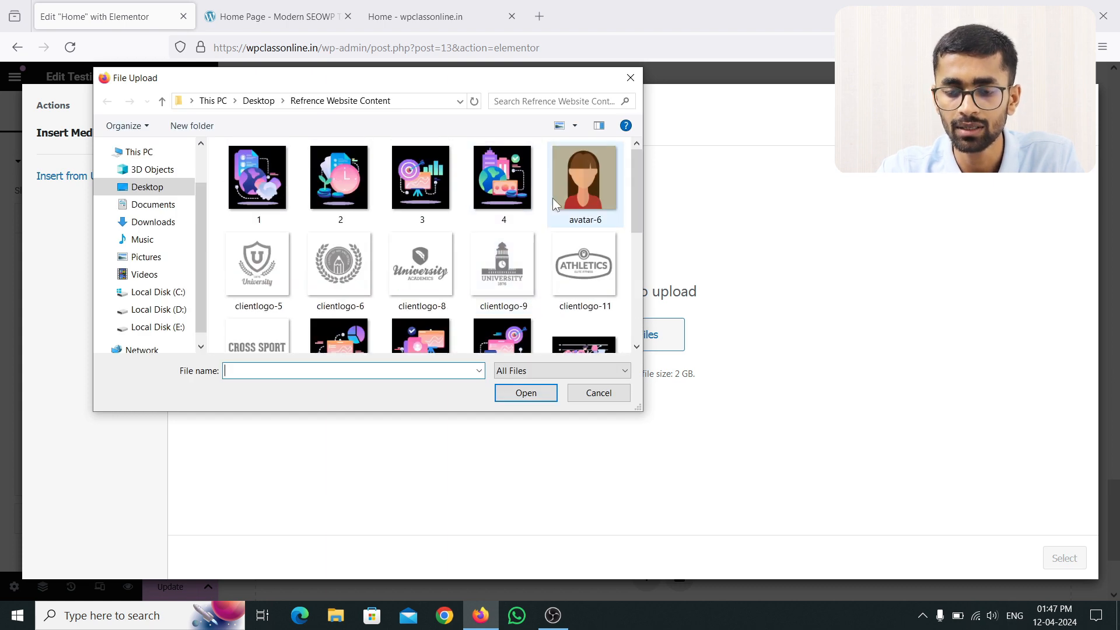
pyautogui.click(584, 226)
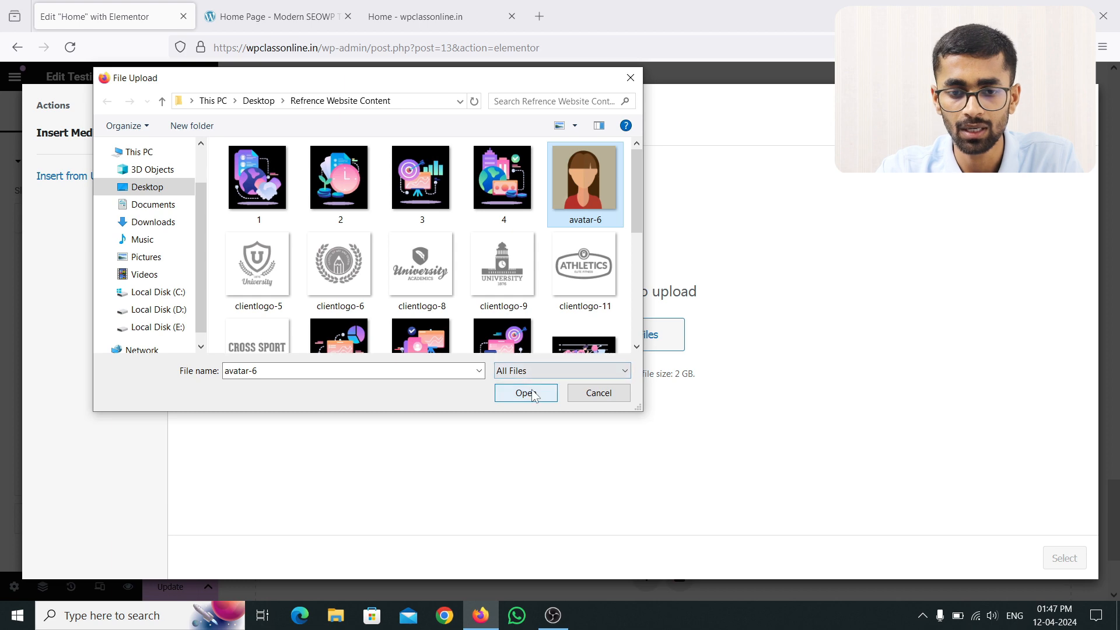
pyautogui.click(525, 393)
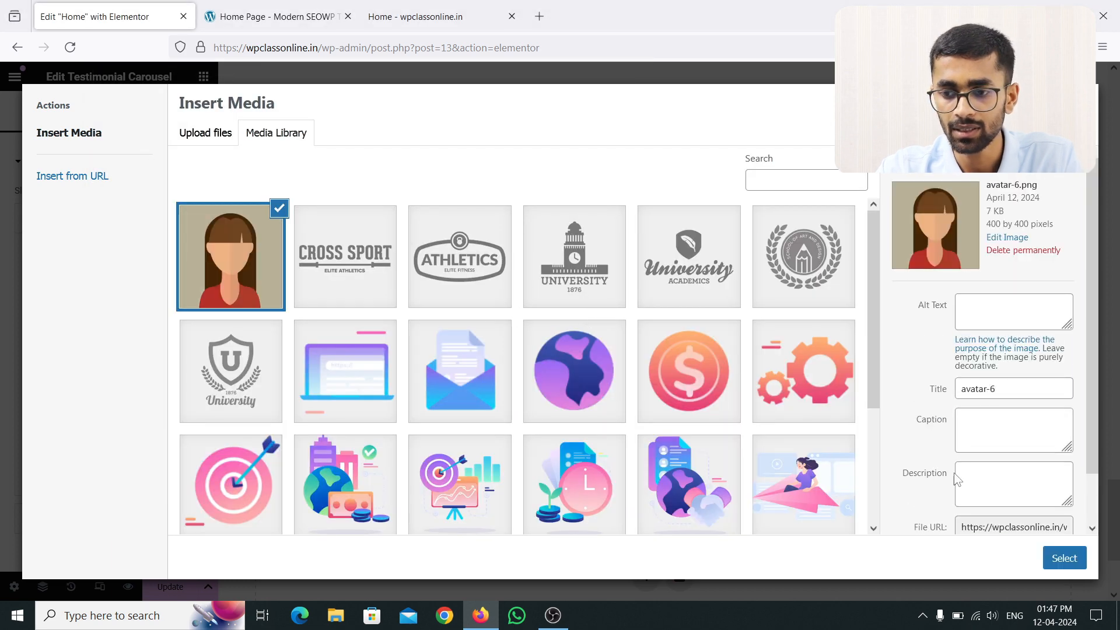
pyautogui.click(1063, 559)
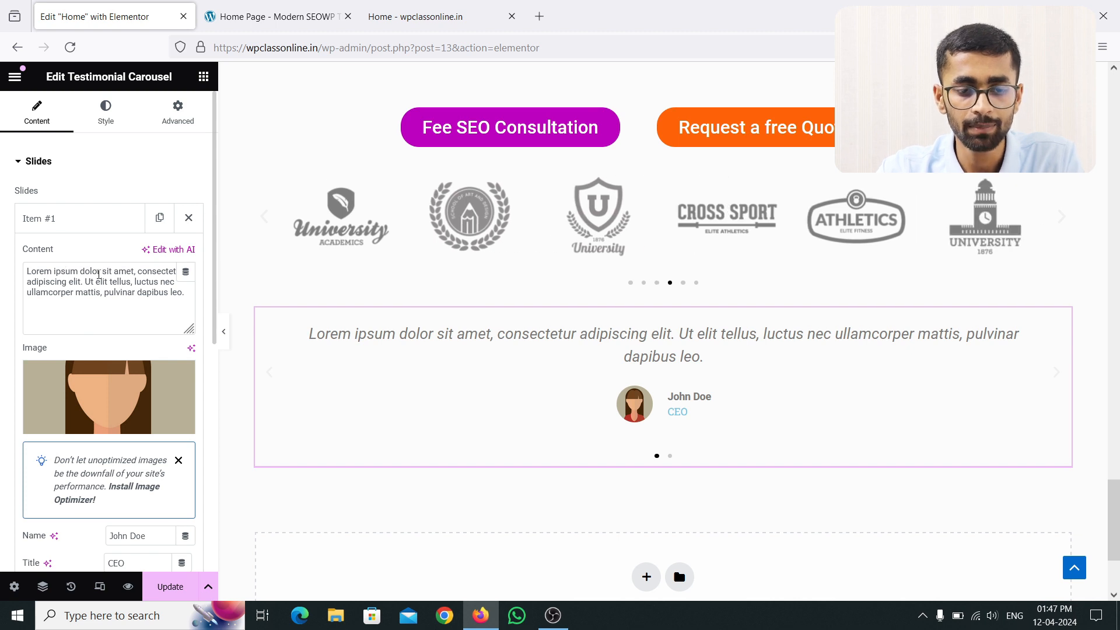
# Step: Replace the first slide's name with the reviewer's full name, then expand the second slide
pyautogui.scroll(-3, 98, 350)
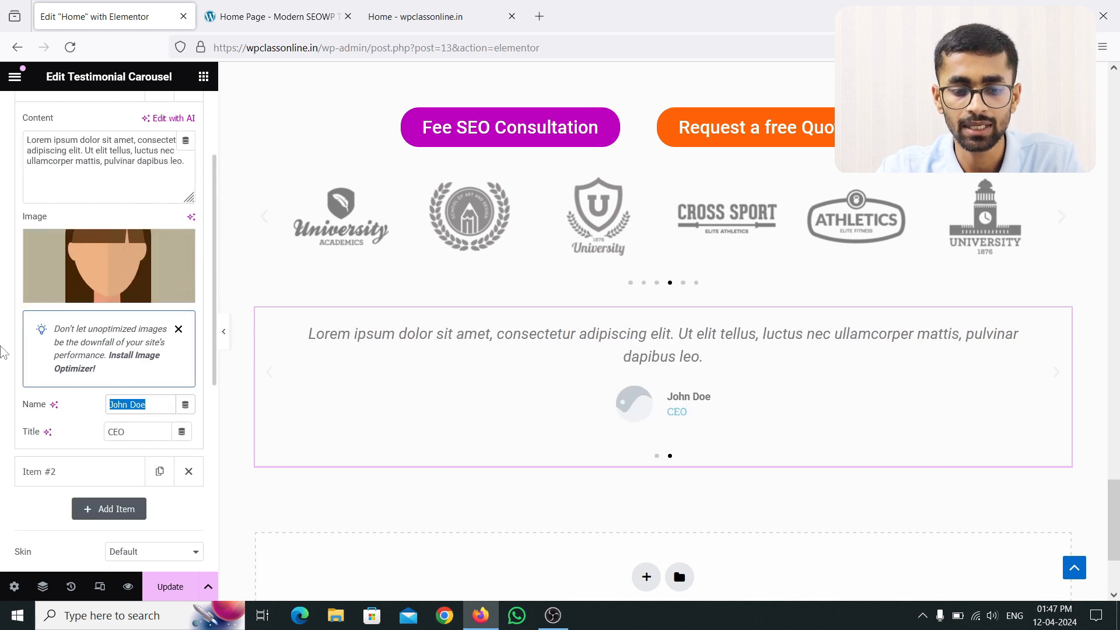
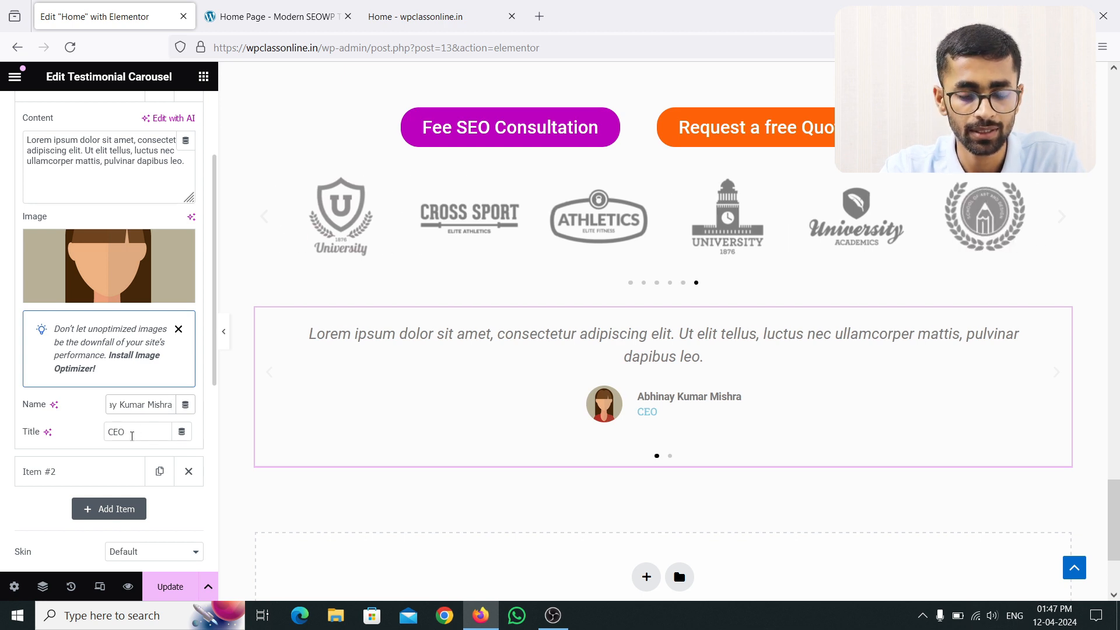
pyautogui.scroll(3, 122, 184)
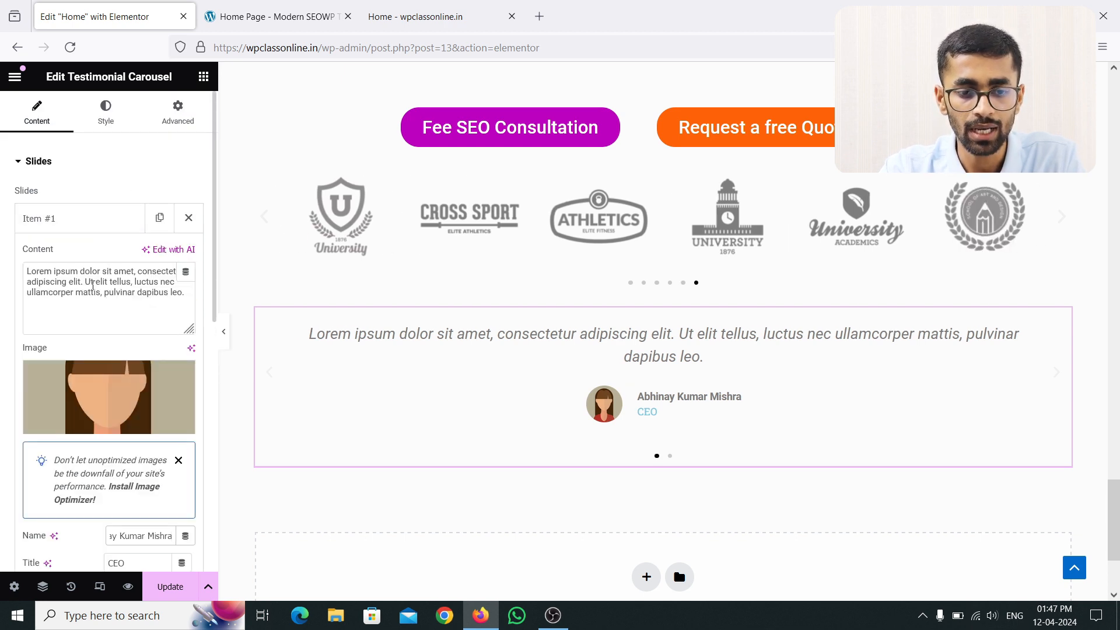
pyautogui.click(83, 219)
pyautogui.click(69, 254)
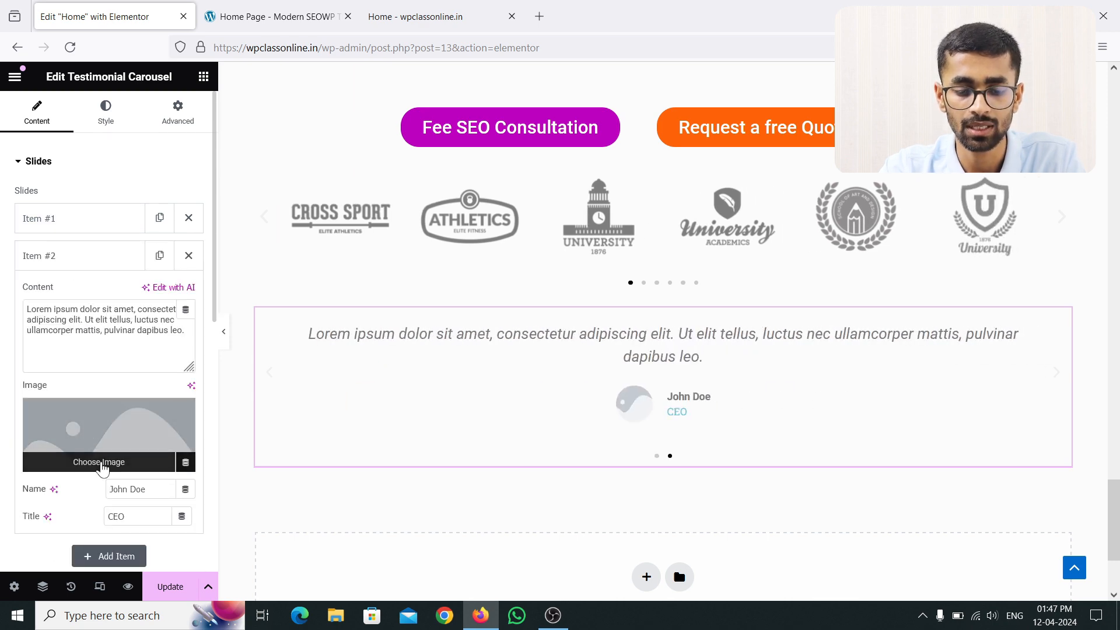
# Step: Open the second slide's image picker, starting and then cancelling a file upload
pyautogui.click(107, 460)
pyautogui.scroll(-3, 489, 307)
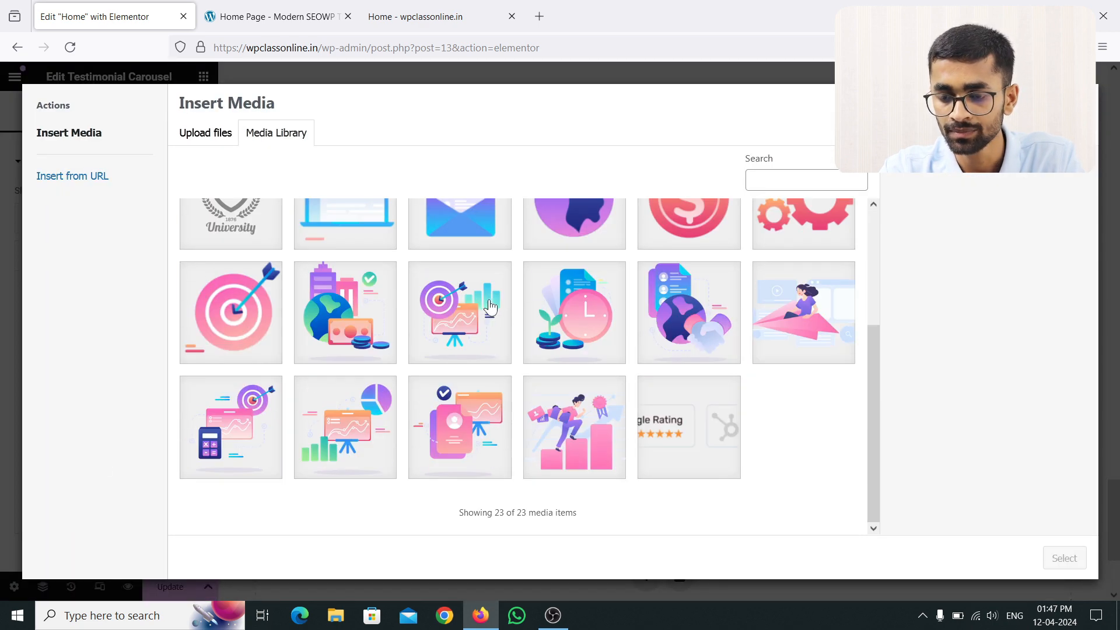
pyautogui.scroll(3, 607, 326)
pyautogui.click(199, 138)
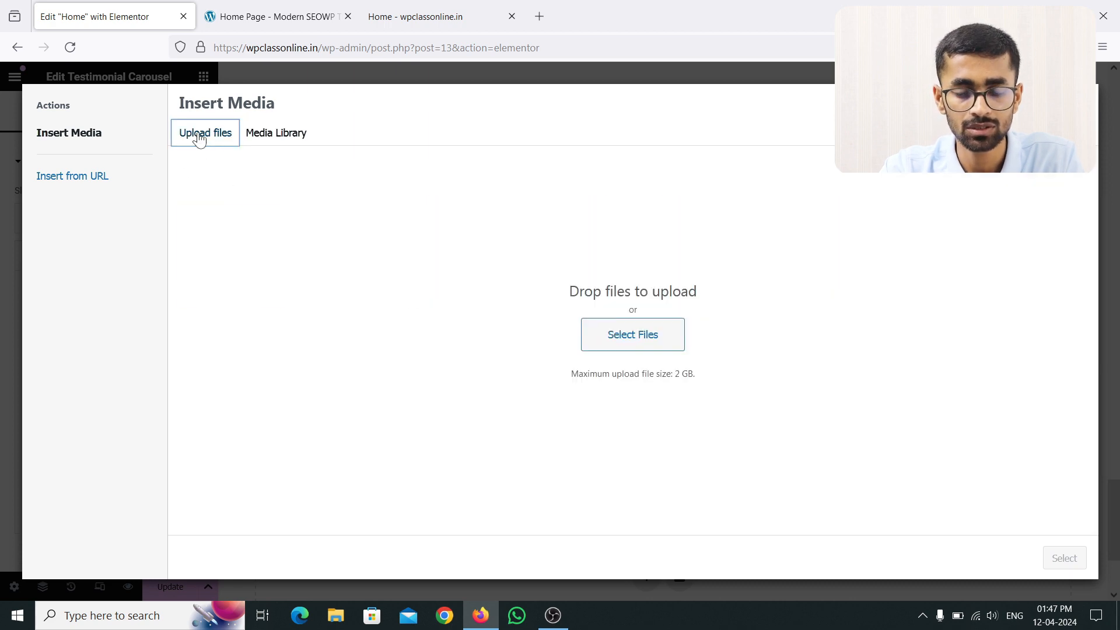
pyautogui.click(616, 329)
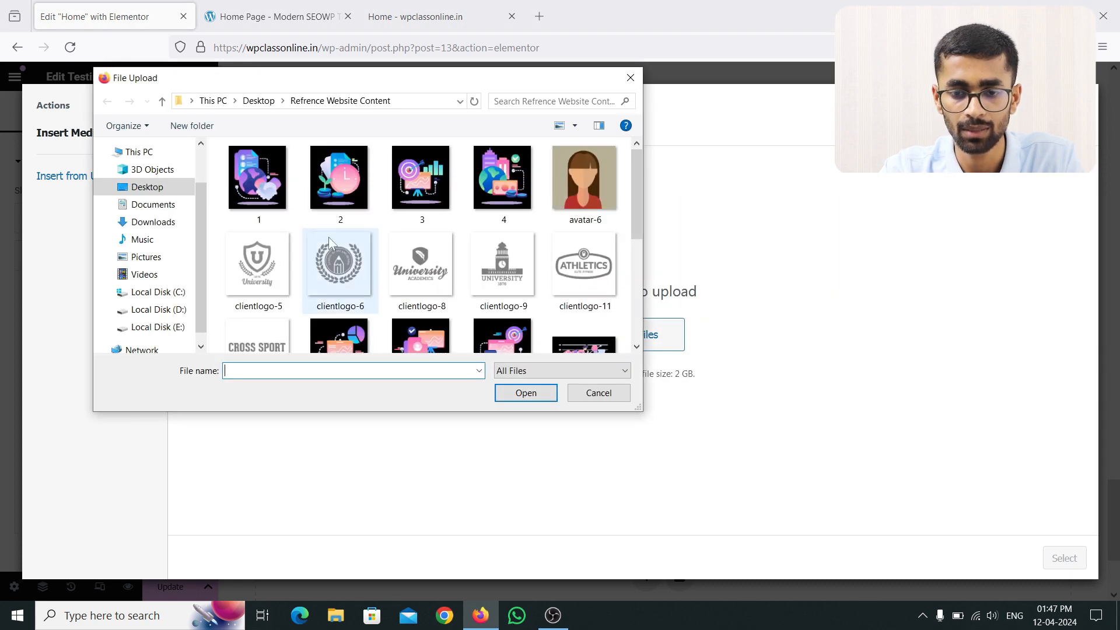
pyautogui.scroll(-3, 403, 222)
pyautogui.scroll(-2, 402, 215)
pyautogui.scroll(5, 402, 215)
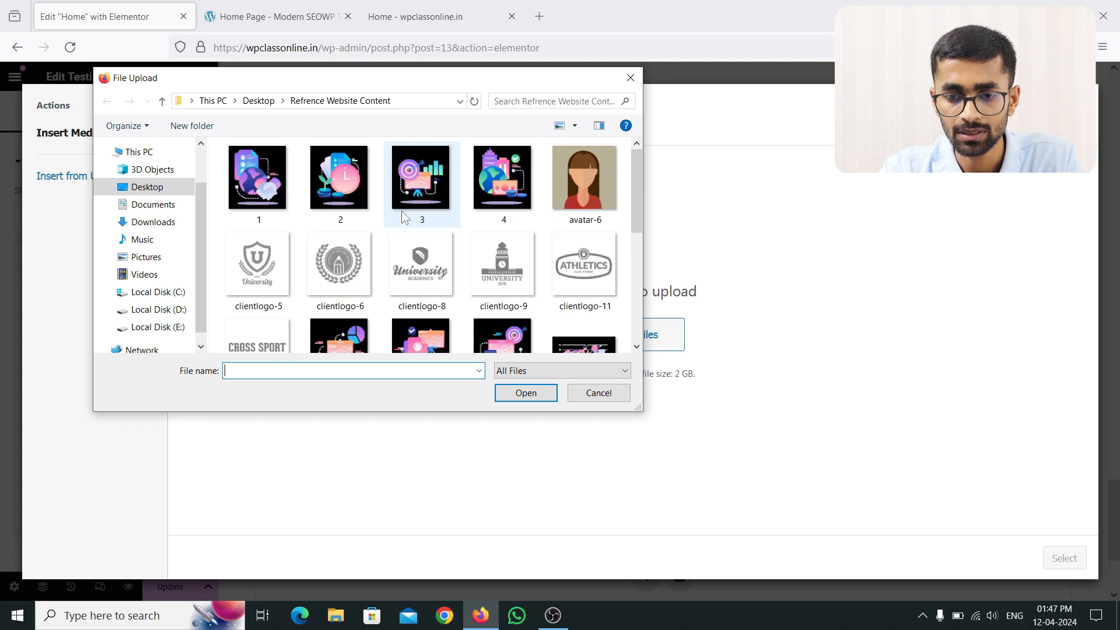
pyautogui.scroll(-1, 403, 216)
pyautogui.scroll(-3, 402, 215)
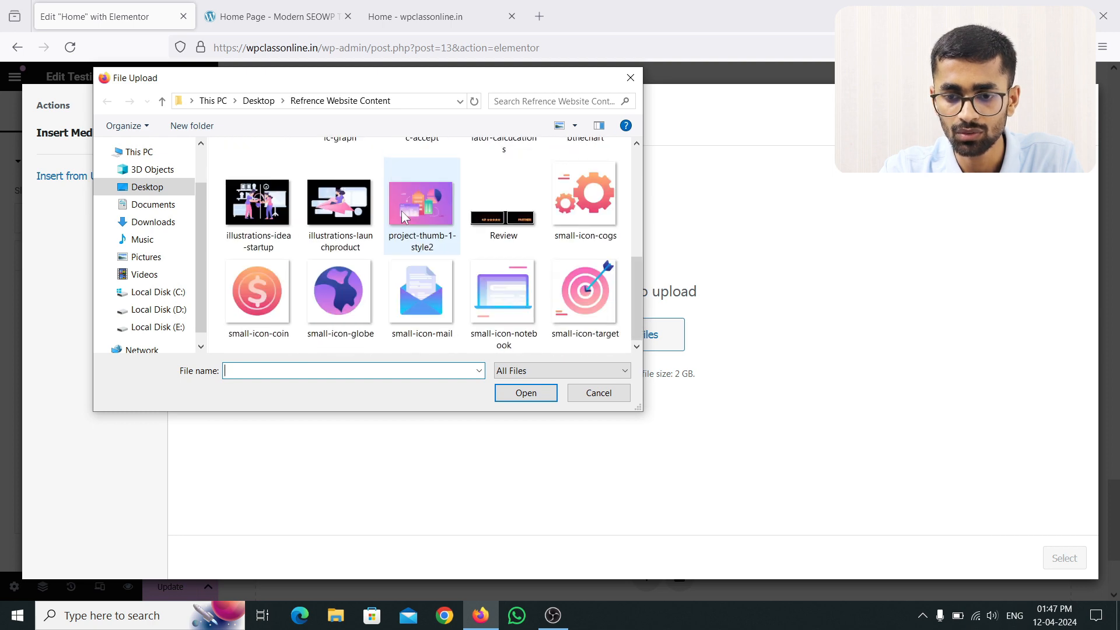
pyautogui.click(597, 393)
# Step: Select illustrations-launchproduct.png from the media library as the second slide's image
pyautogui.click(272, 142)
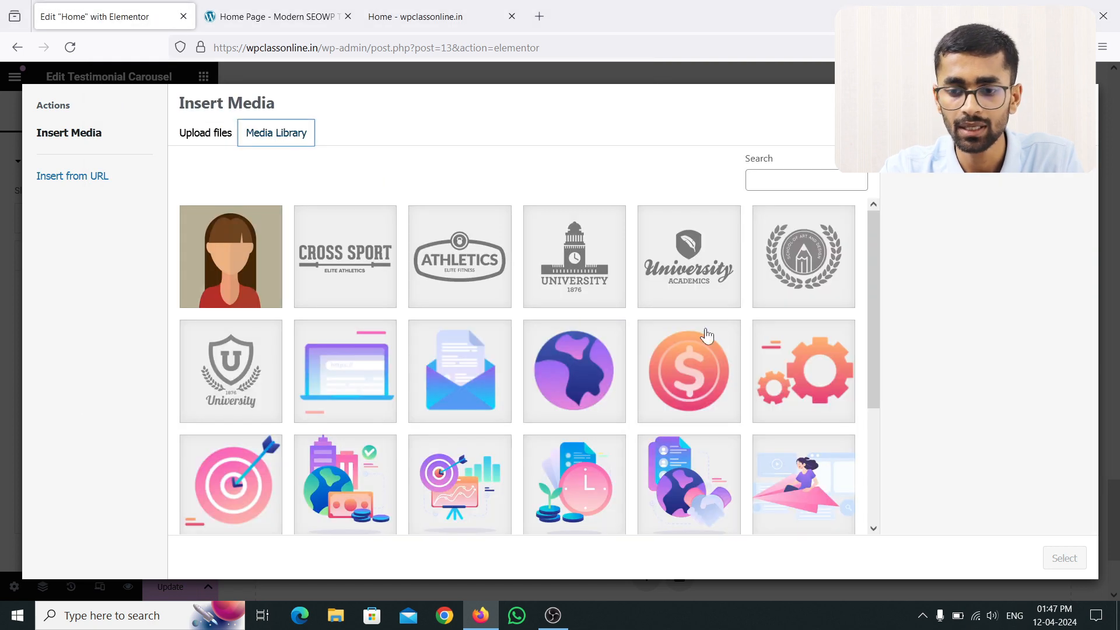
pyautogui.scroll(-3, 718, 406)
pyautogui.click(804, 327)
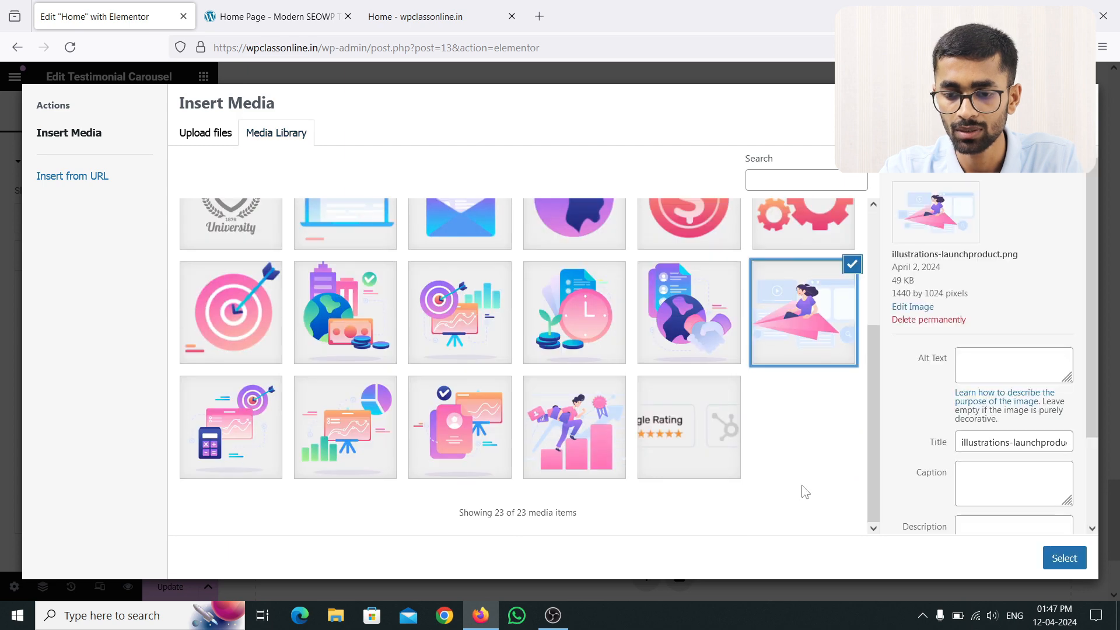
pyautogui.click(1062, 557)
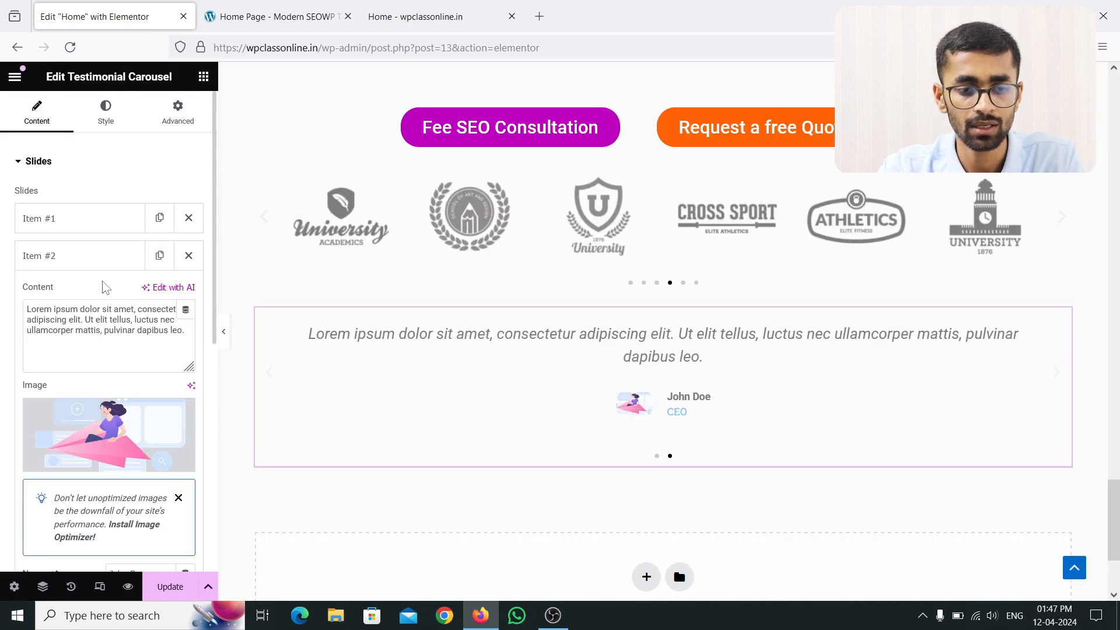
pyautogui.scroll(-5, 117, 369)
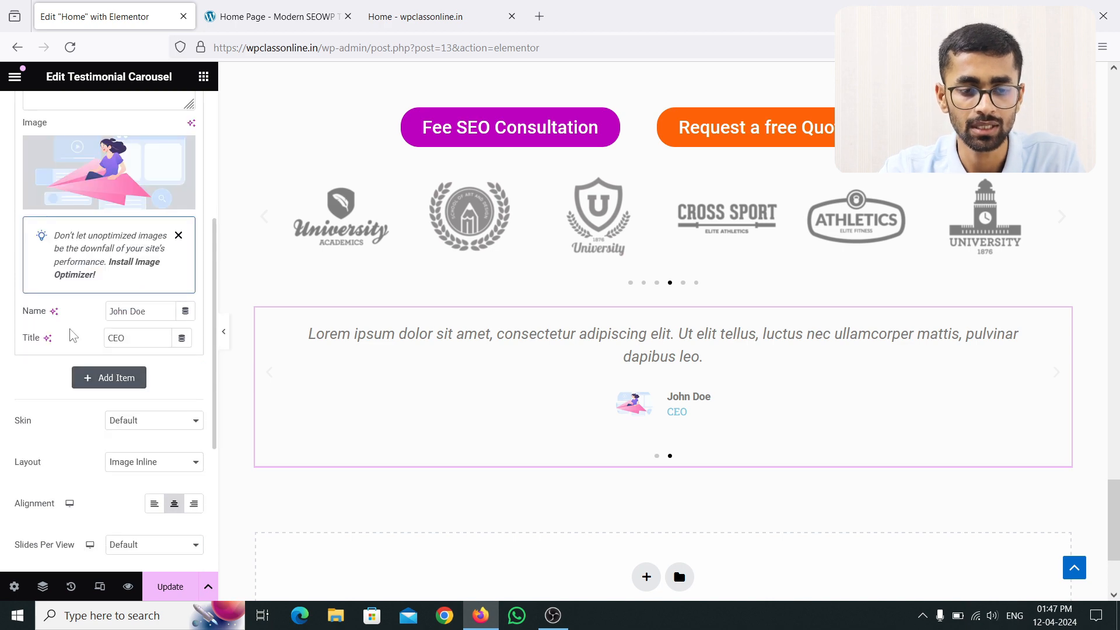
pyautogui.scroll(5, 105, 279)
pyautogui.click(84, 267)
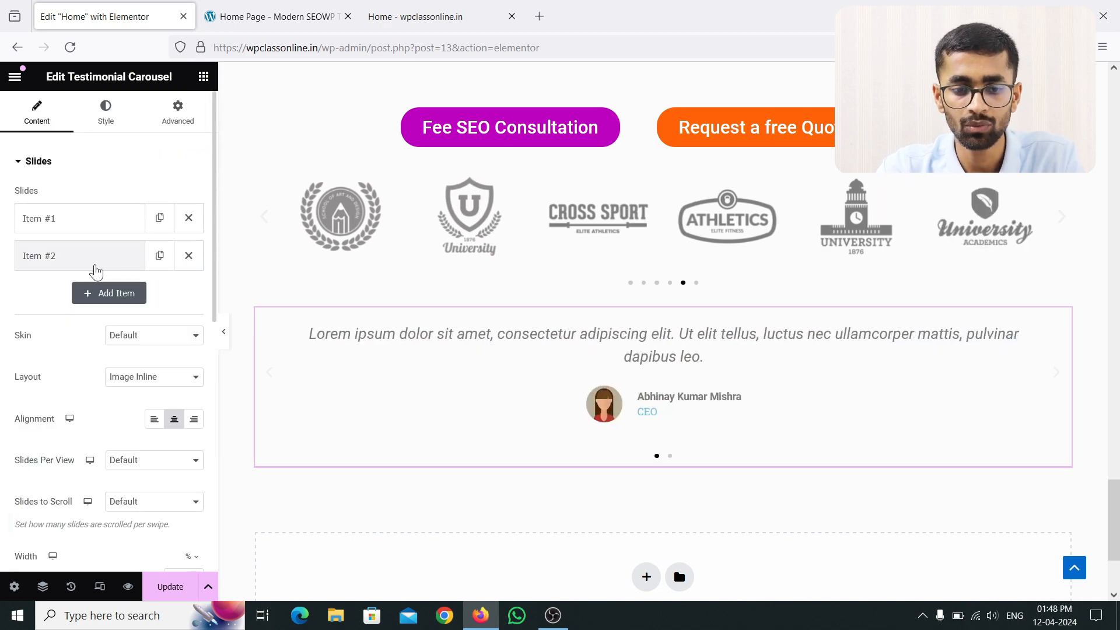
pyautogui.click(156, 339)
pyautogui.click(150, 373)
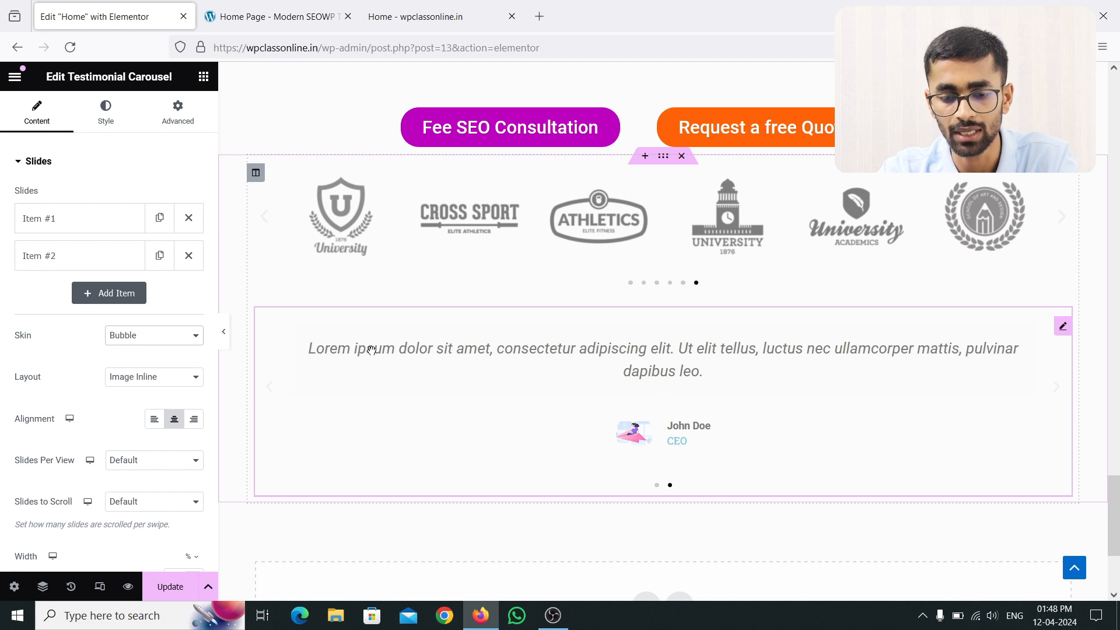
pyautogui.click(154, 349)
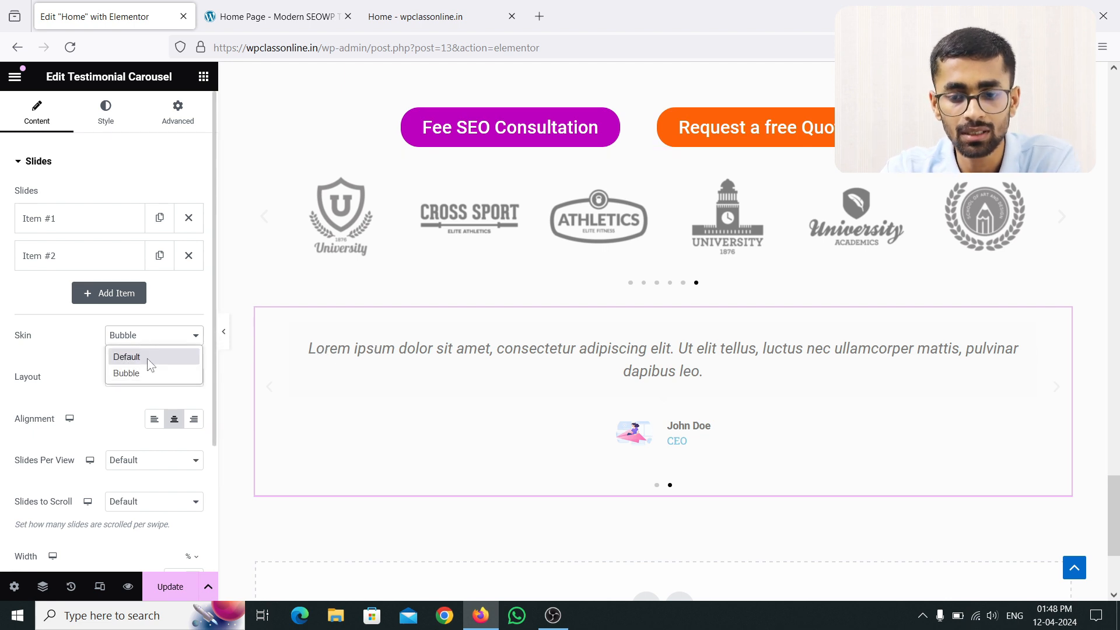
pyautogui.click(147, 357)
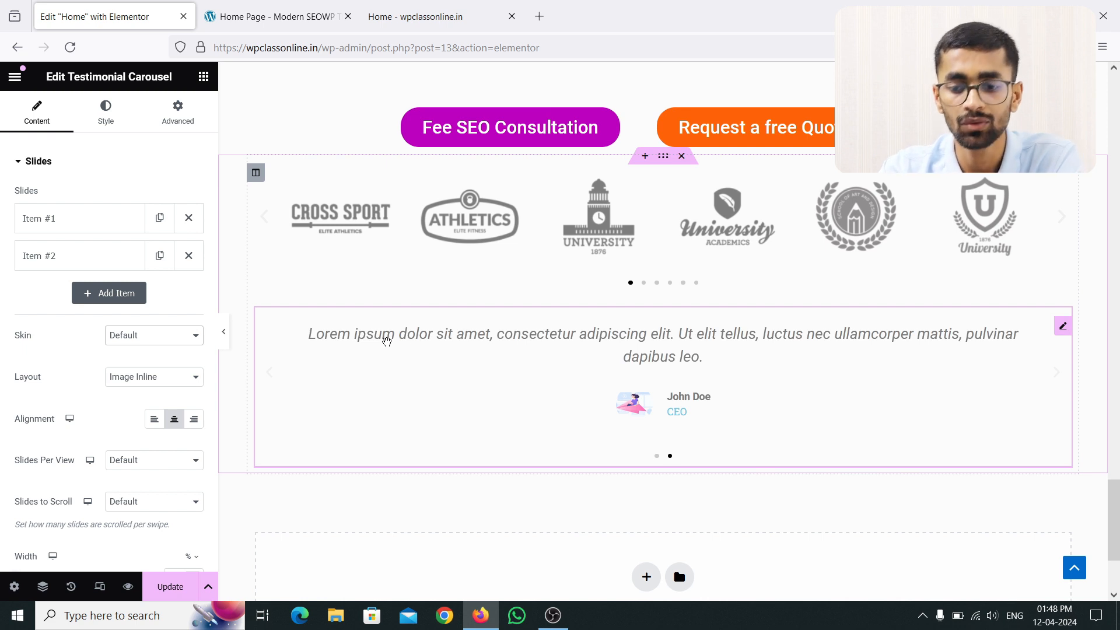
pyautogui.click(191, 377)
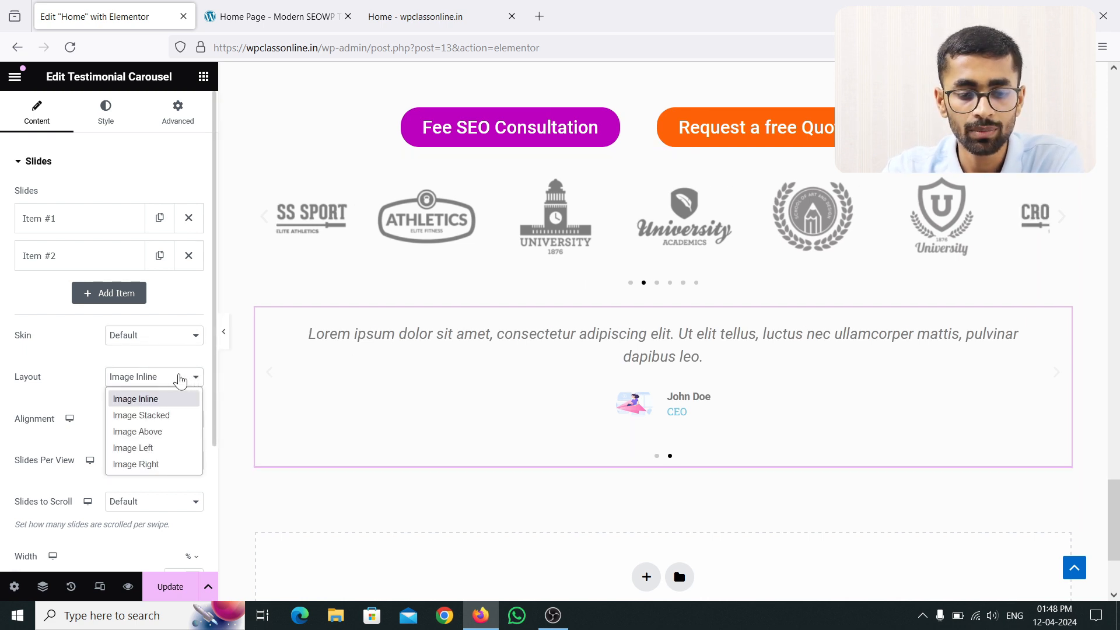
pyautogui.click(179, 380)
pyautogui.click(157, 420)
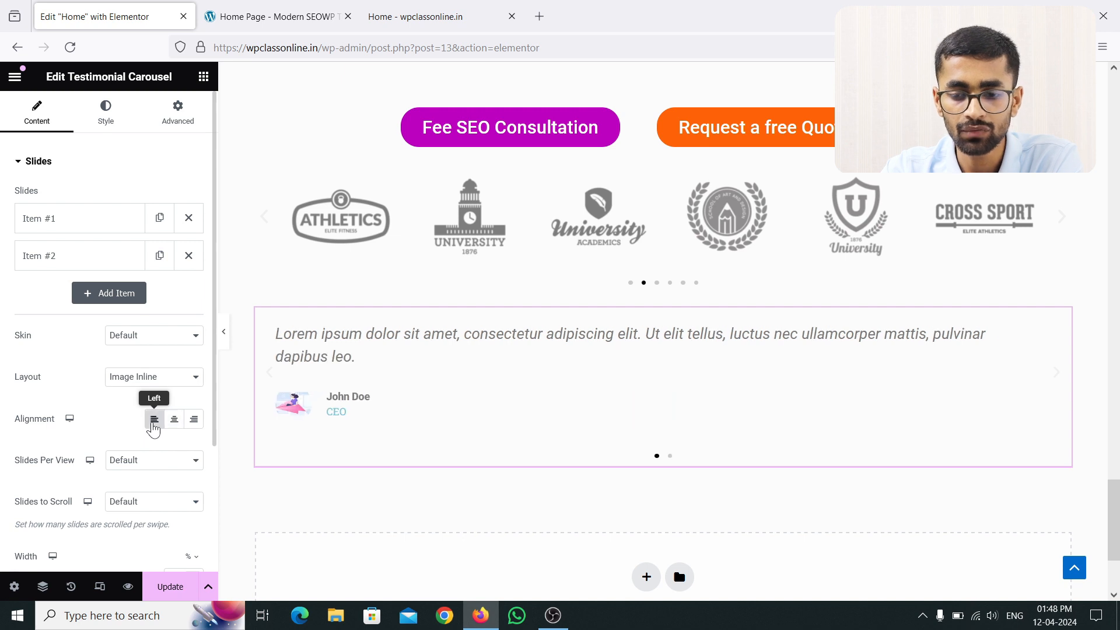
pyautogui.click(173, 425)
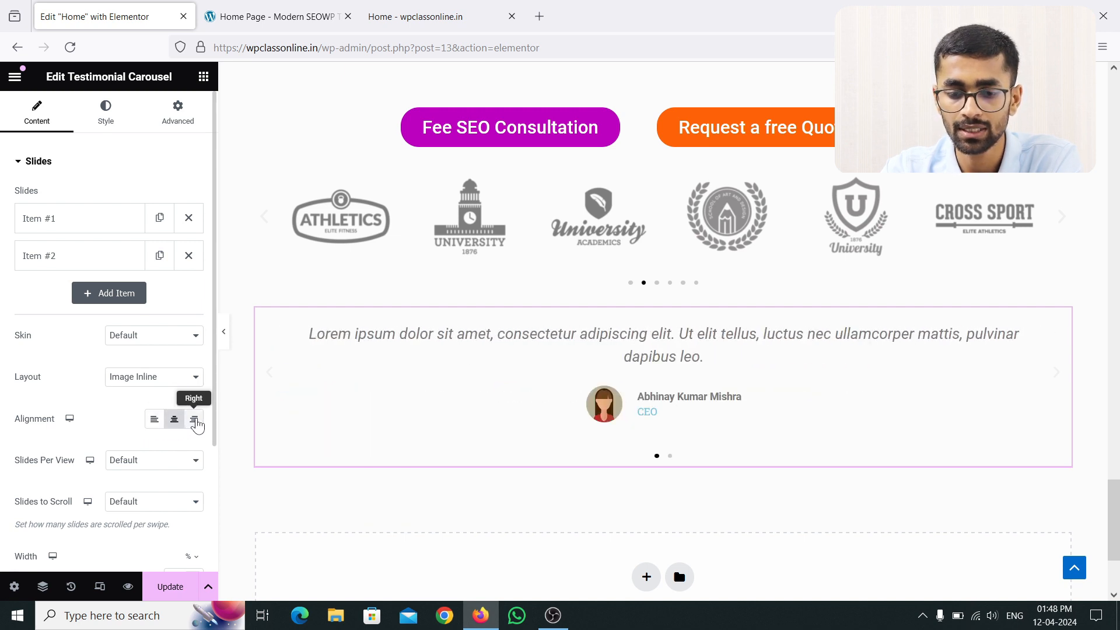
pyautogui.click(193, 422)
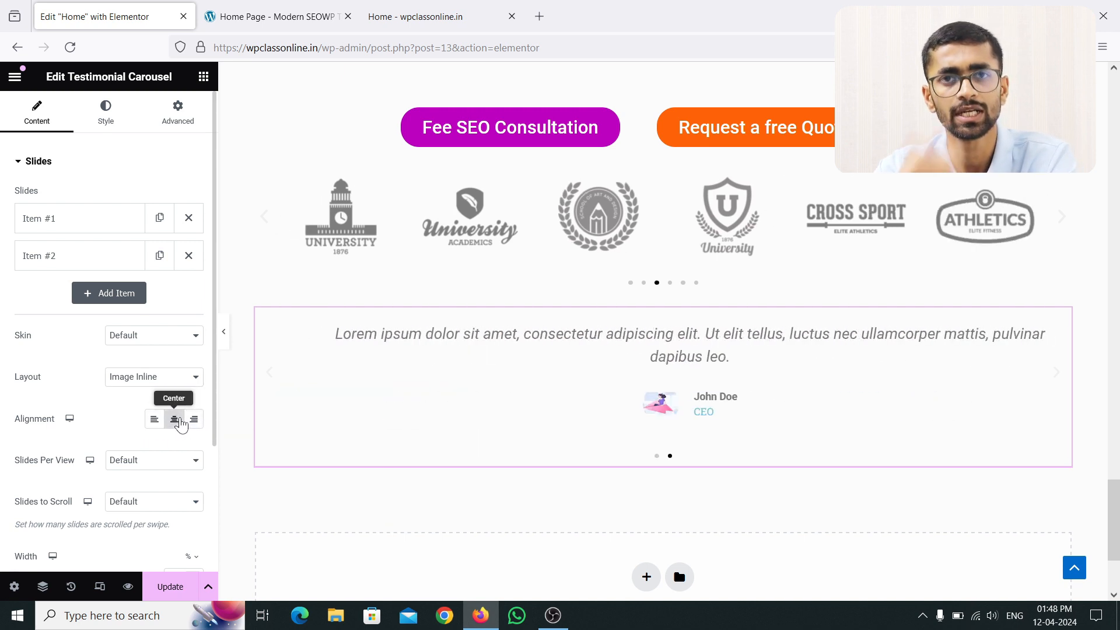
pyautogui.click(182, 425)
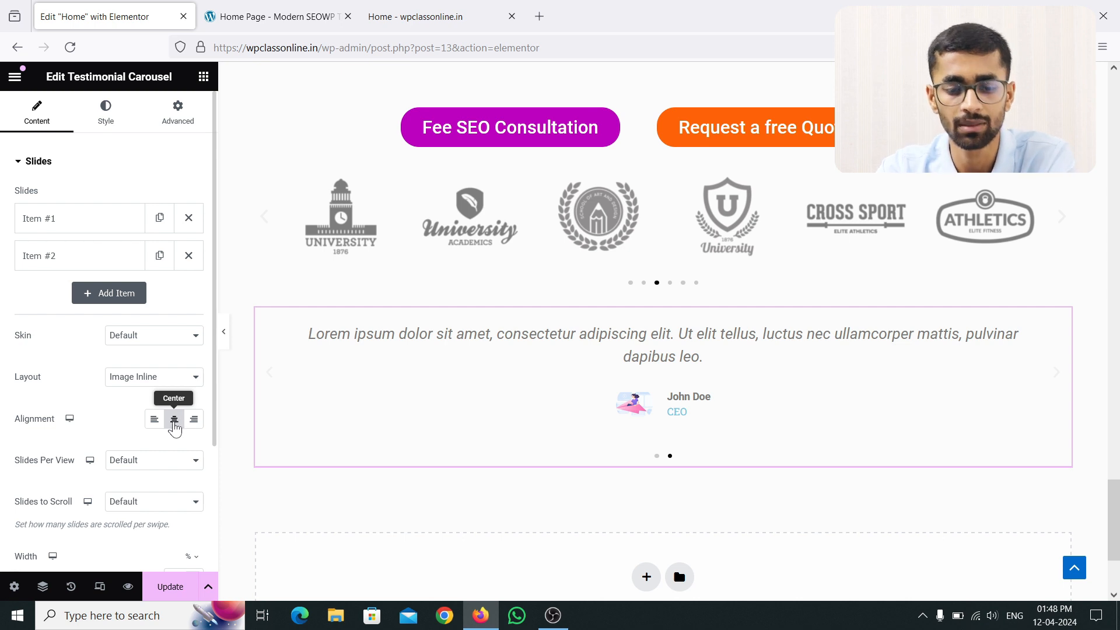
pyautogui.scroll(-2, 176, 430)
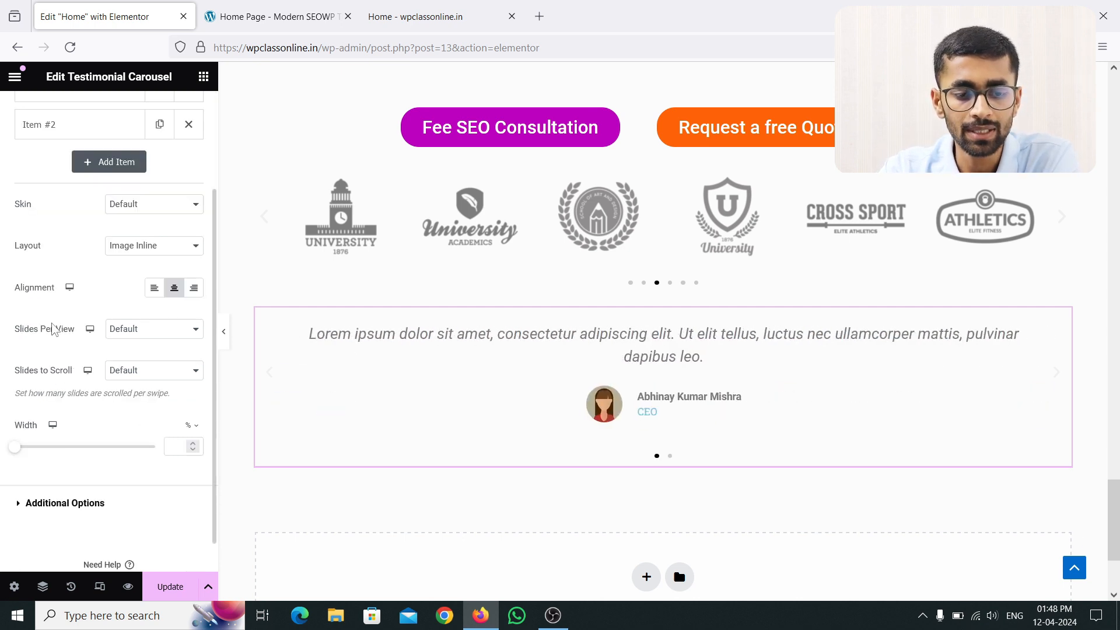
# Step: Set Slides per View to 2 after trying 1 and 3
pyautogui.click(156, 331)
pyautogui.click(156, 347)
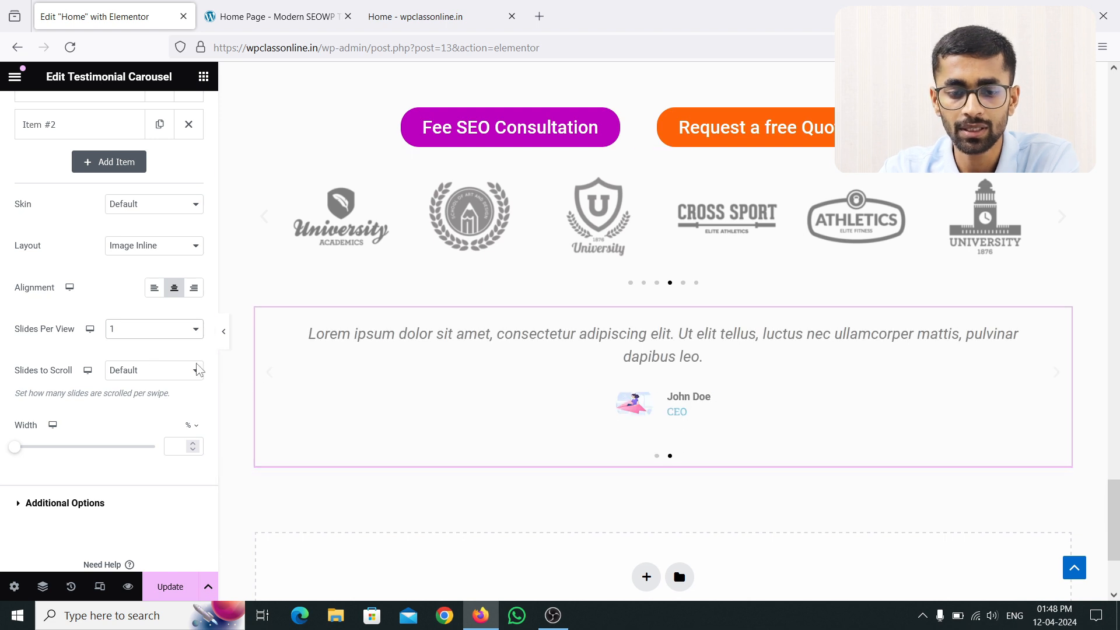
pyautogui.click(156, 329)
pyautogui.click(145, 368)
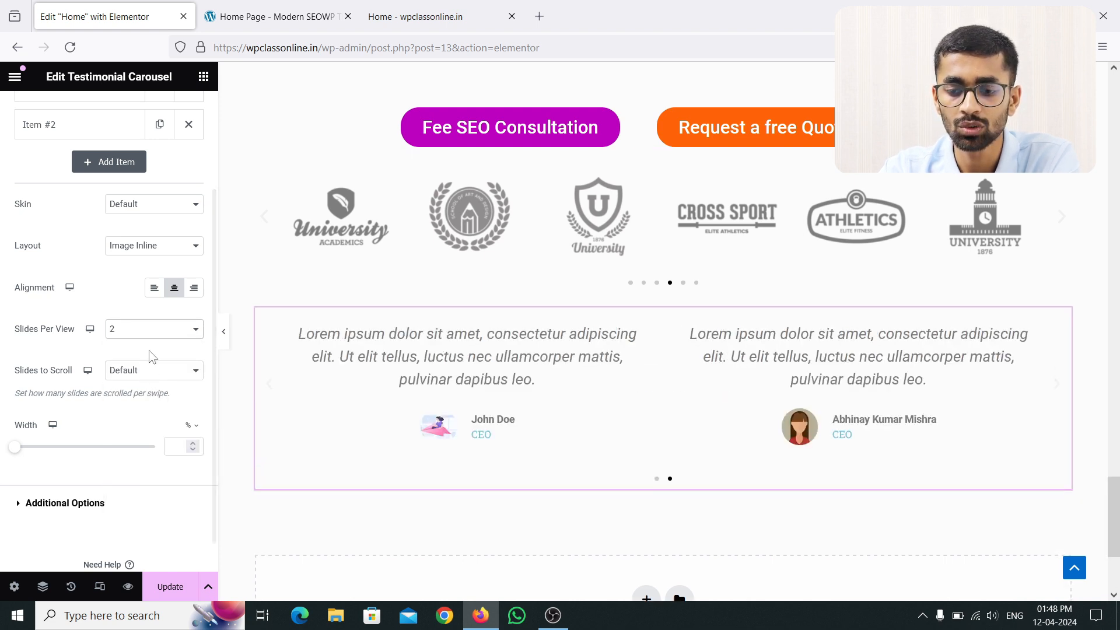
pyautogui.click(148, 328)
pyautogui.click(143, 384)
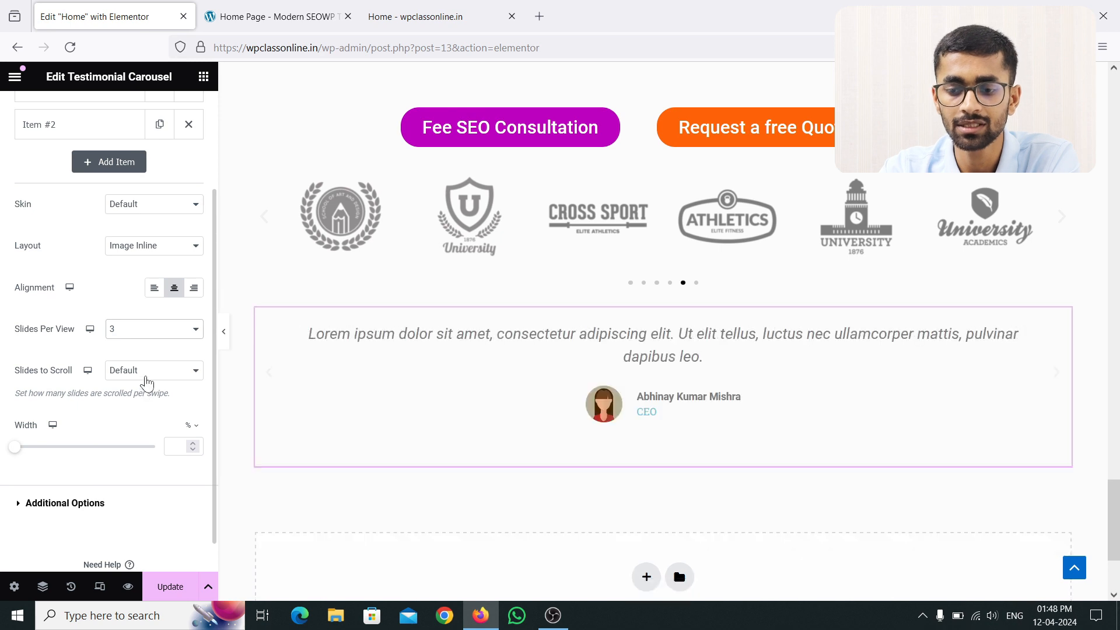
pyautogui.click(155, 332)
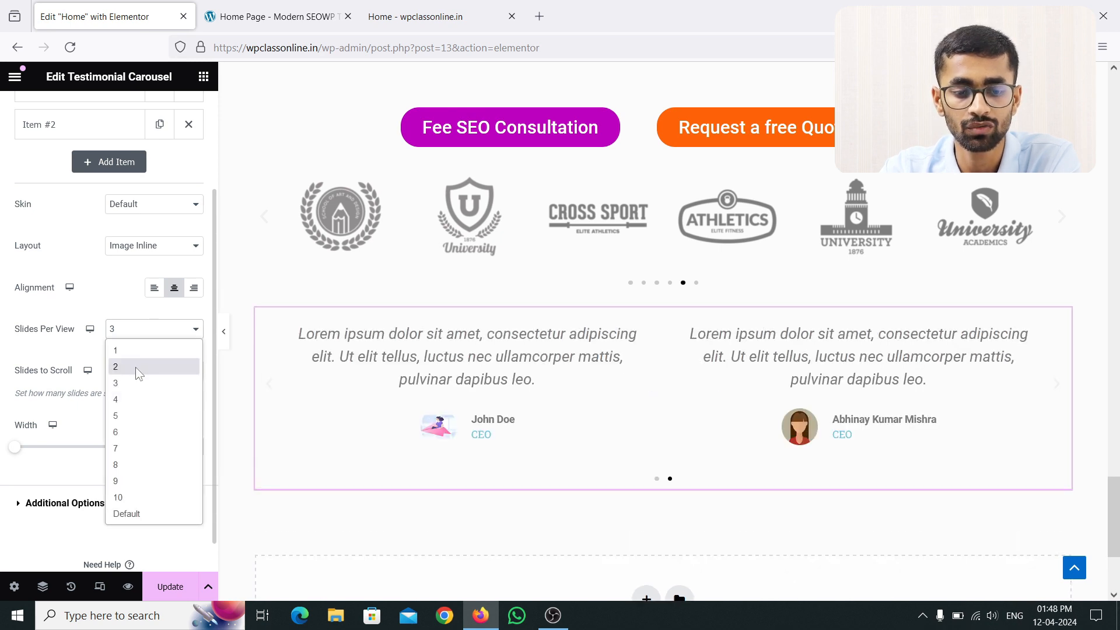
pyautogui.click(138, 372)
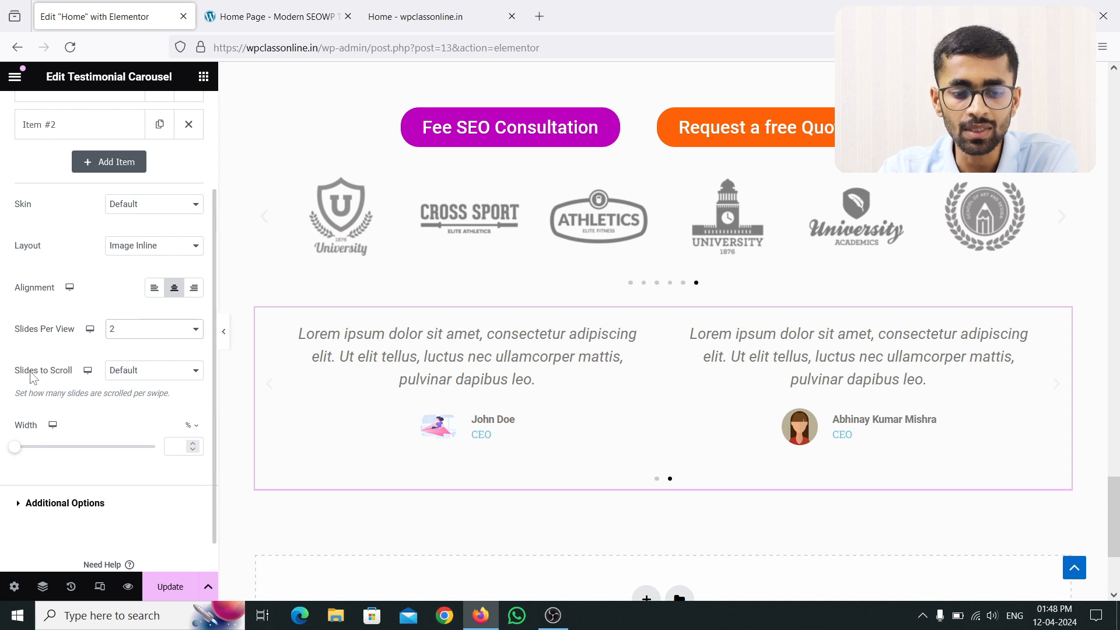
# Step: Test Slides to Scroll at 1 and then 2 by stepping through the carousel
pyautogui.click(128, 381)
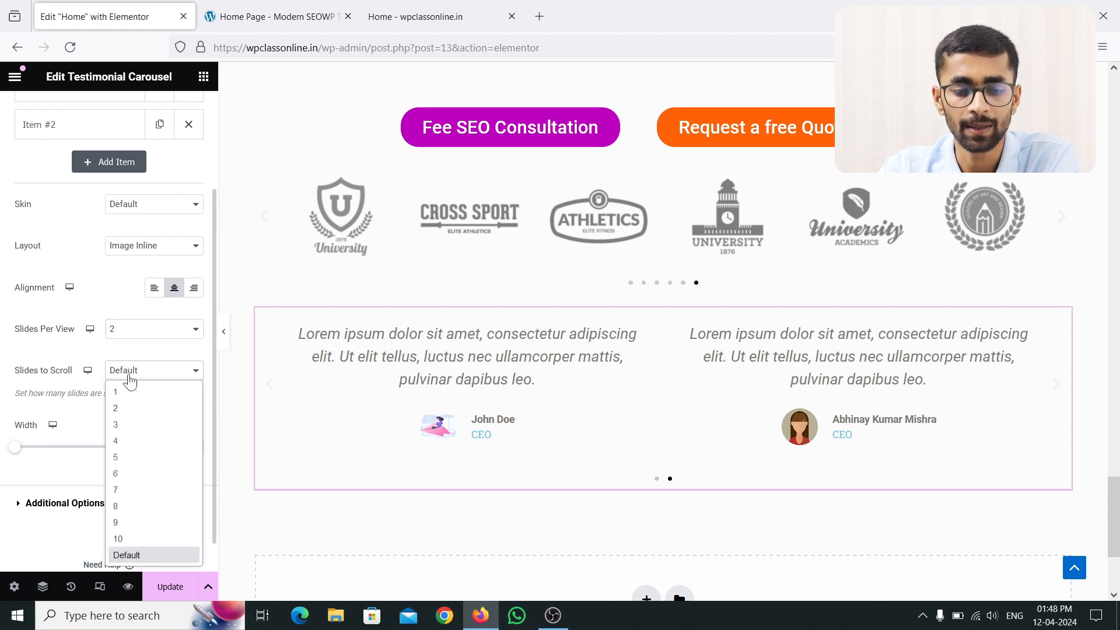
pyautogui.click(140, 392)
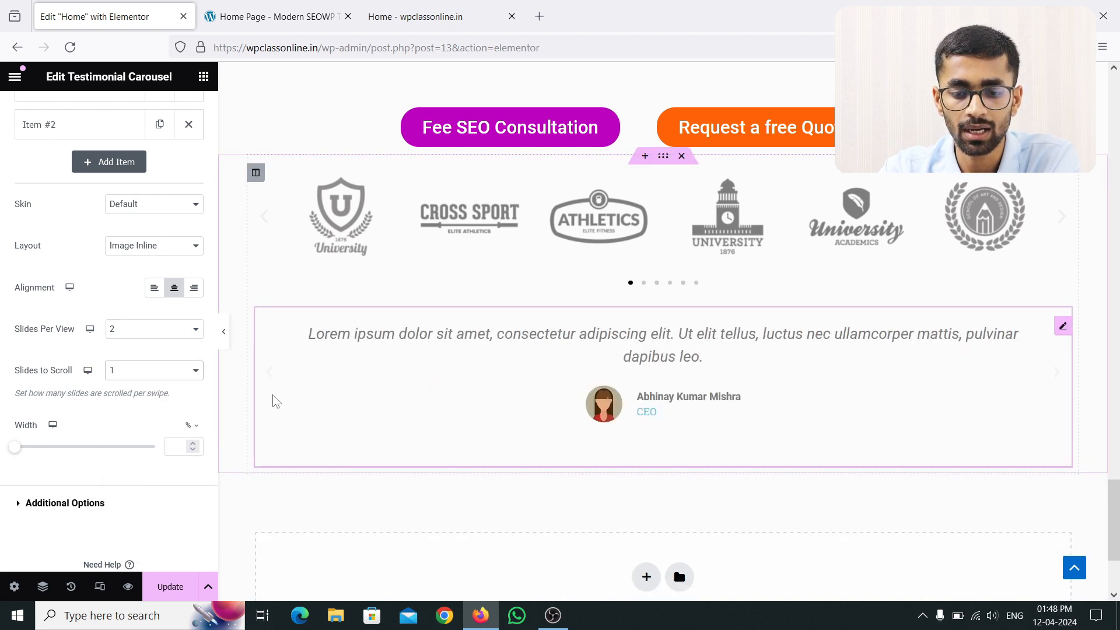
pyautogui.click(270, 385)
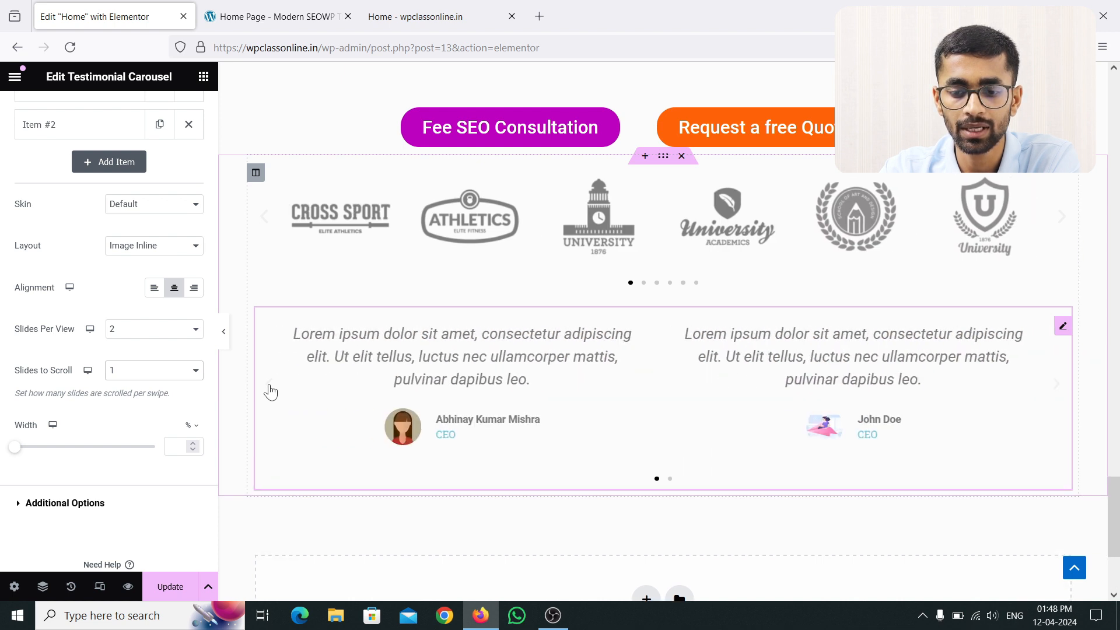
pyautogui.click(270, 385)
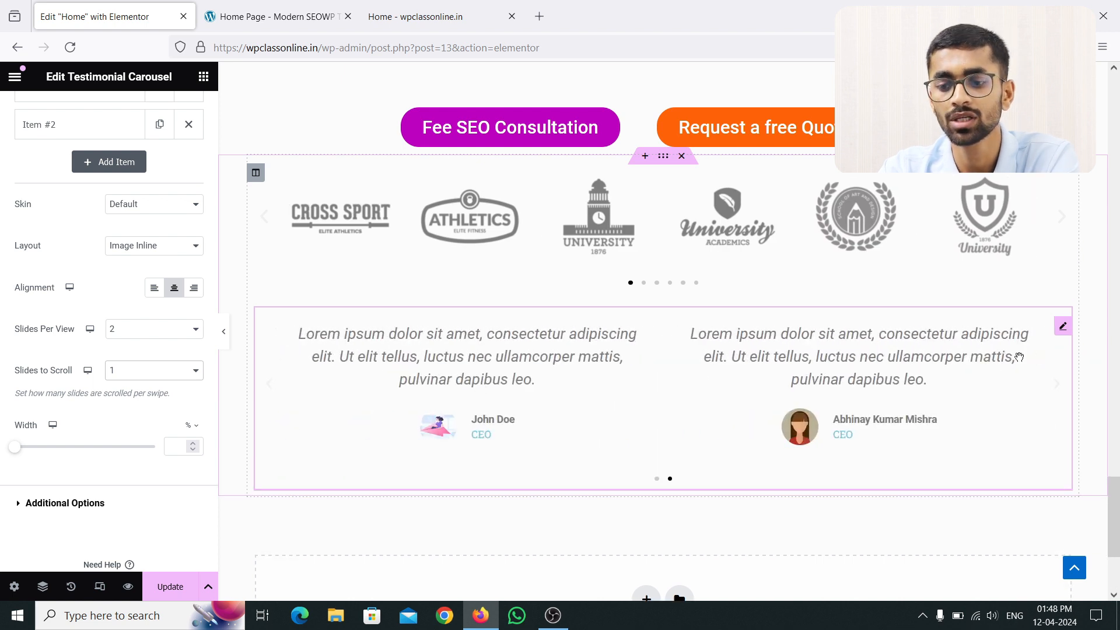
pyautogui.click(146, 378)
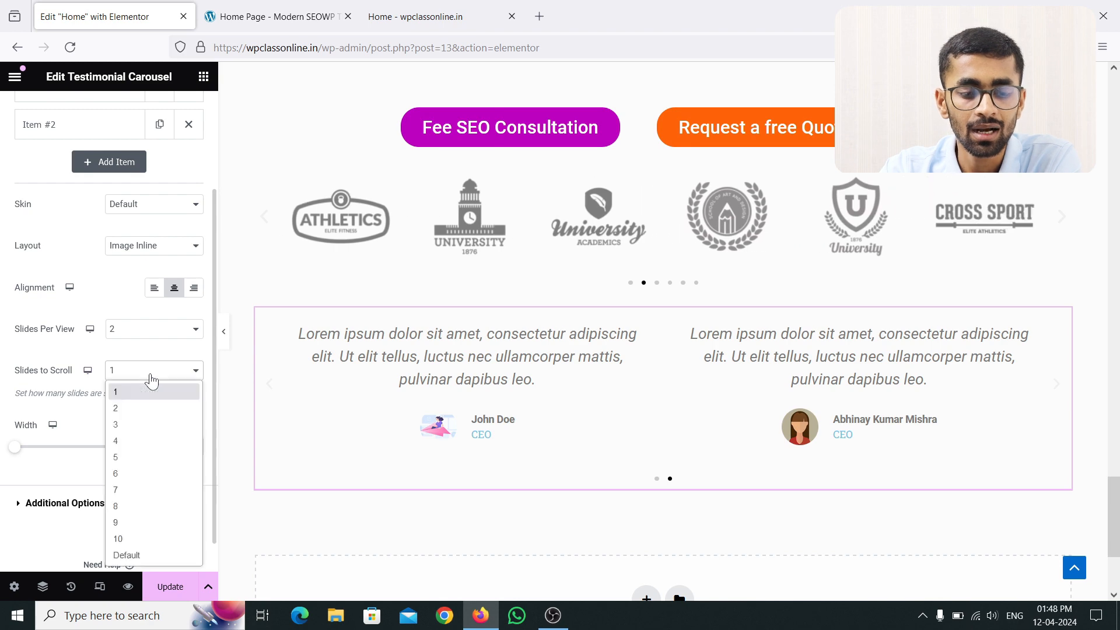
pyautogui.click(145, 407)
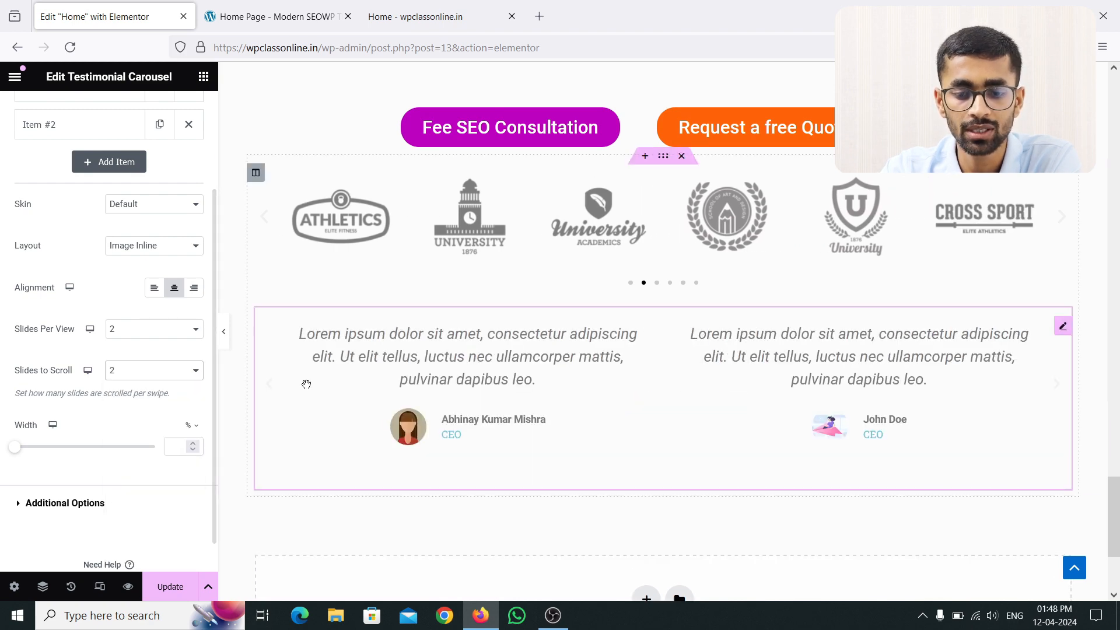
pyautogui.click(272, 386)
pyautogui.click(274, 390)
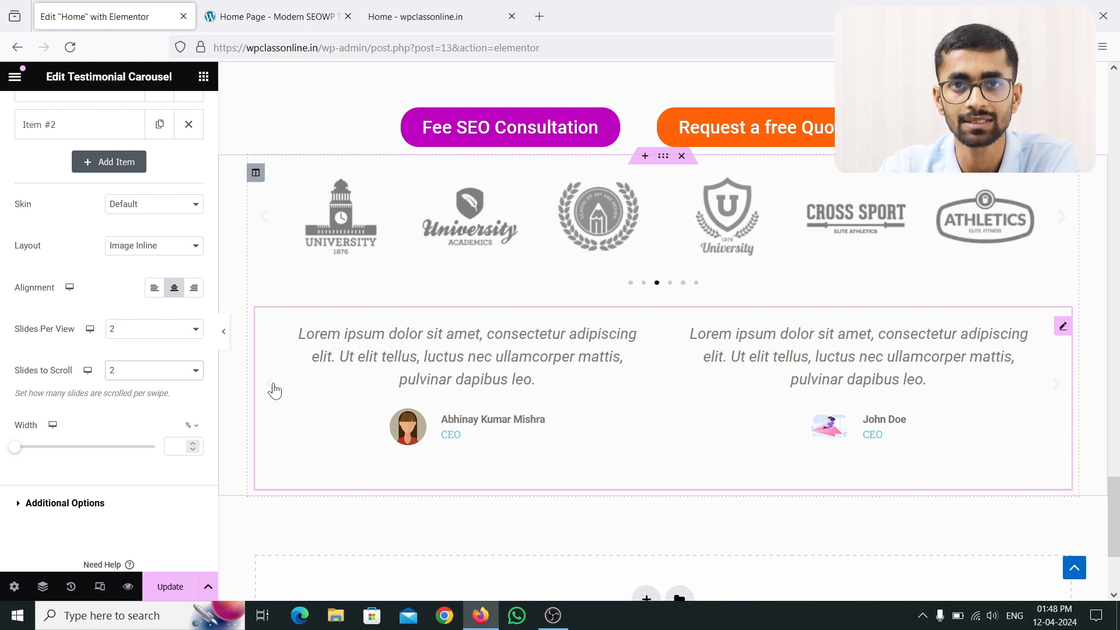
# Step: Set Slides to Scroll to Default and reset the carousel width to default
pyautogui.click(180, 373)
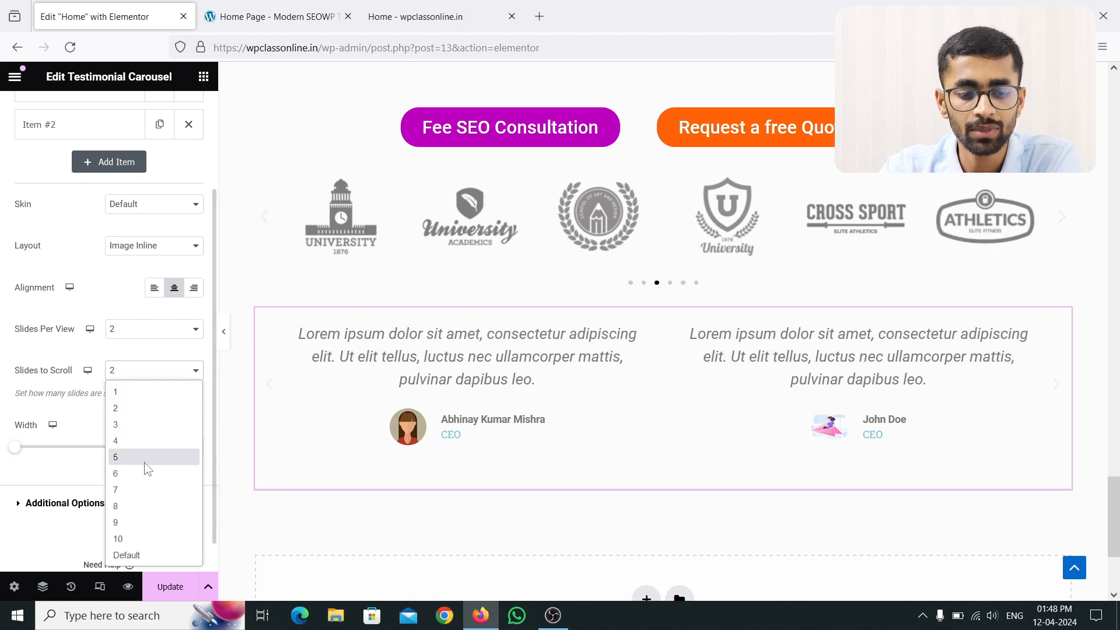
pyautogui.click(146, 554)
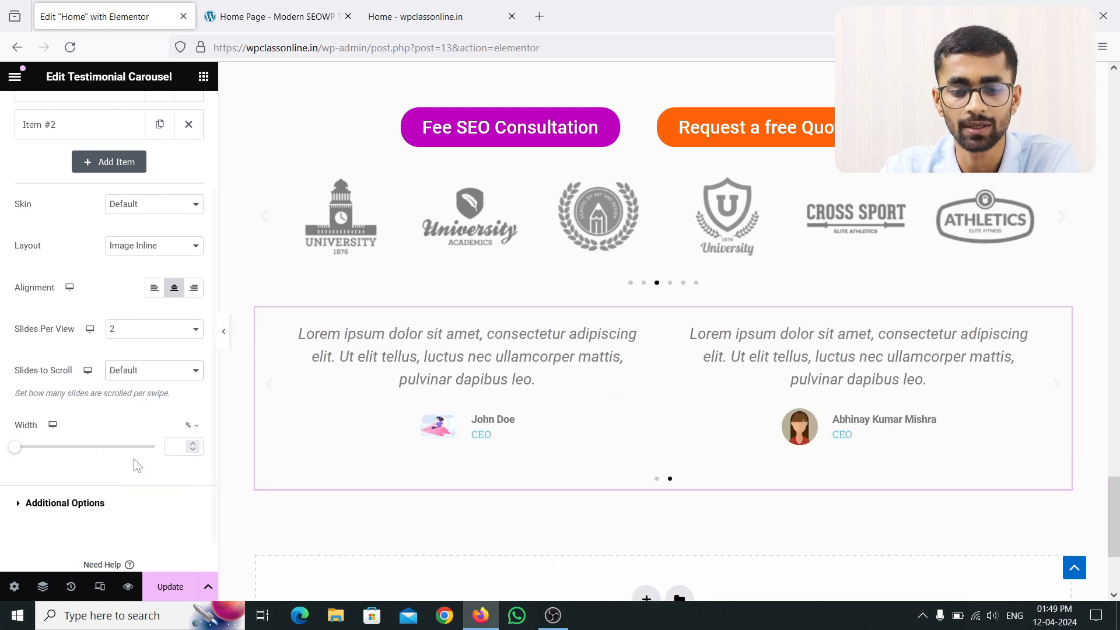
pyautogui.moveTo(19, 449); pyautogui.dragTo(152, 457)
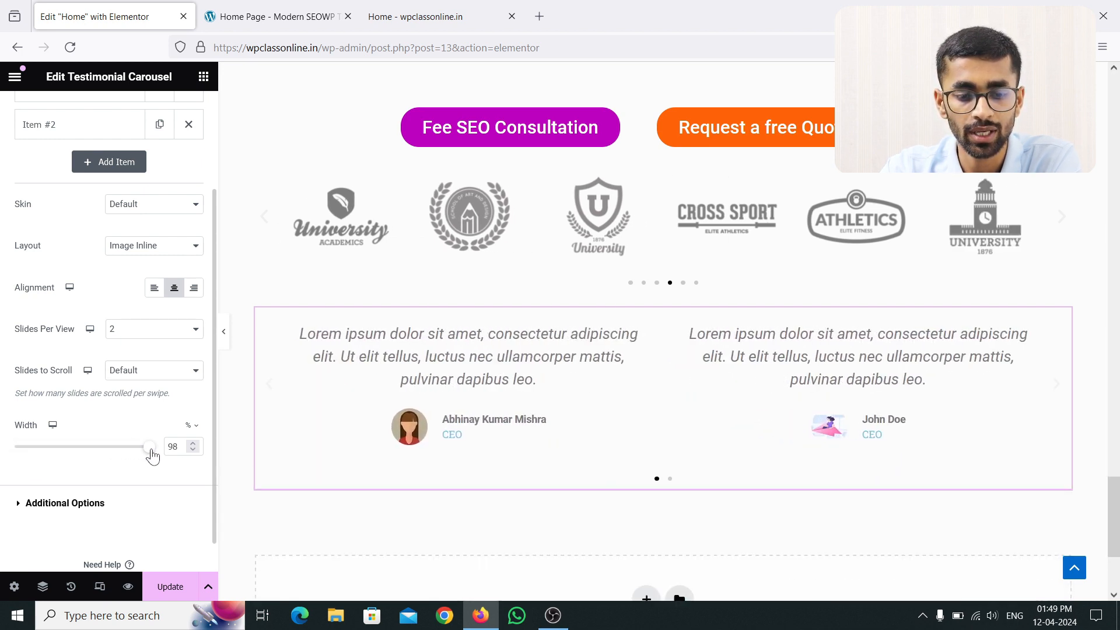
pyautogui.press('BackSpace')
pyautogui.press('BackSpace')
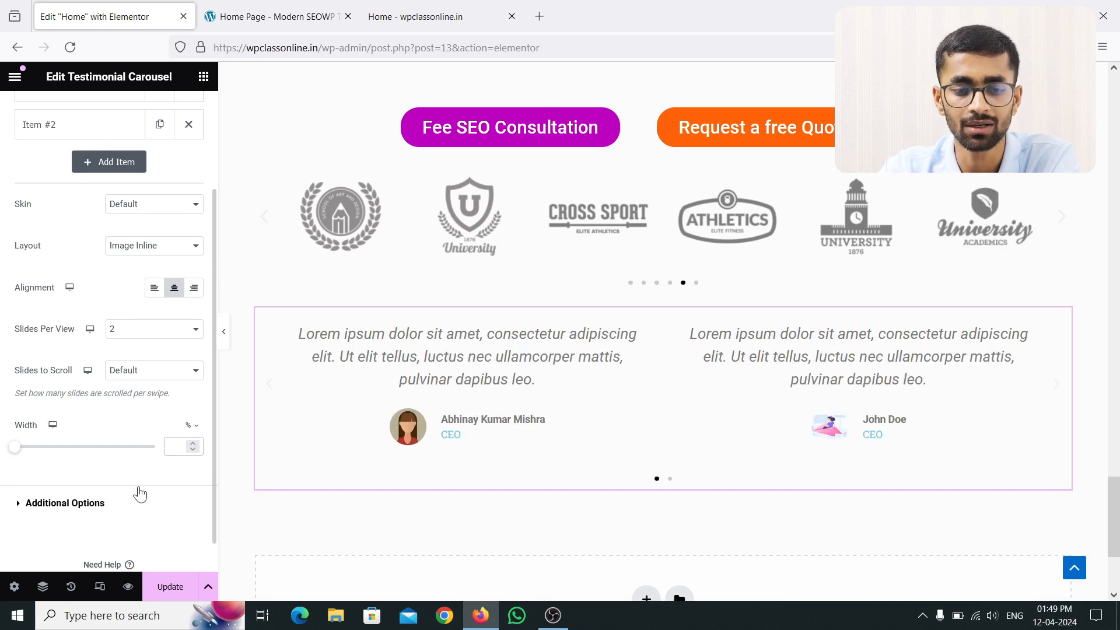
# Step: In Additional Options, toggle Arrows off and on, and Pagination to None then back to Dots
pyautogui.click(31, 507)
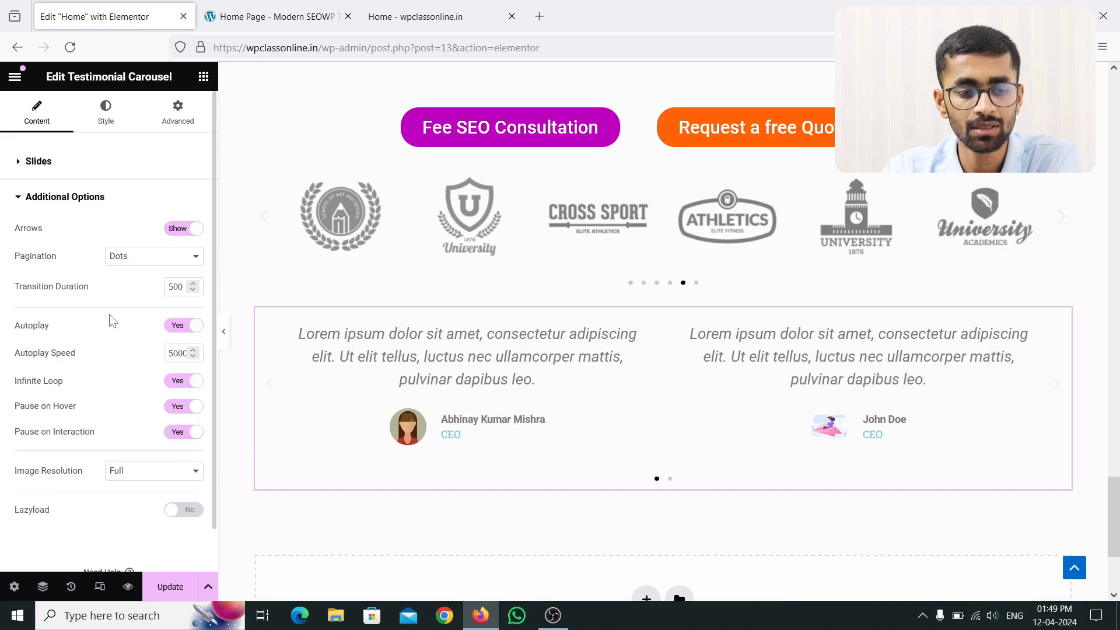
pyautogui.click(188, 232)
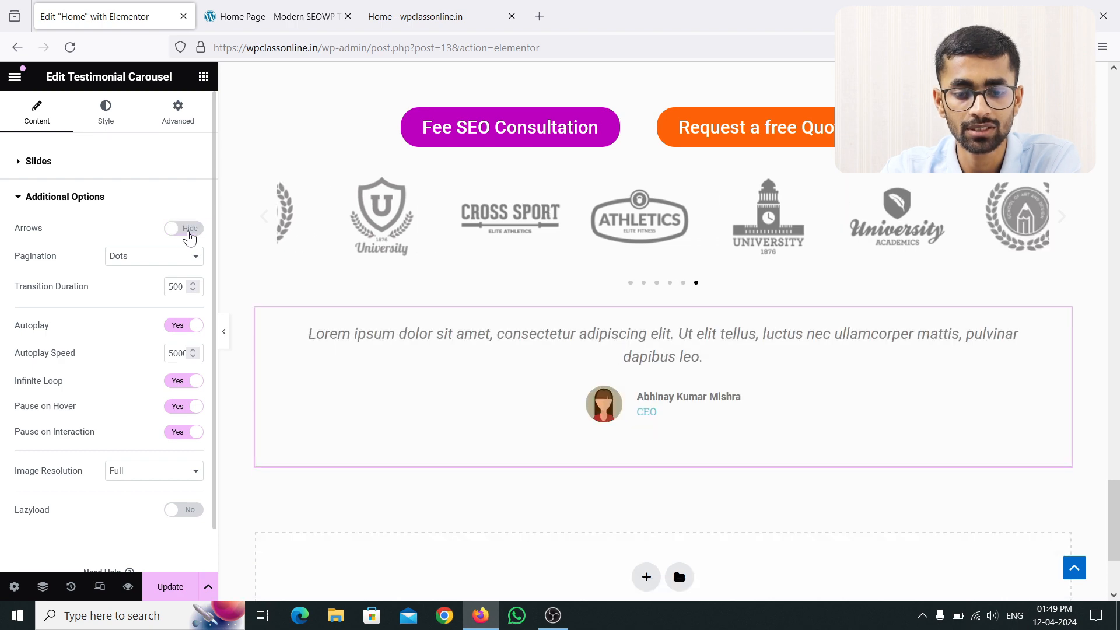
pyautogui.click(188, 231)
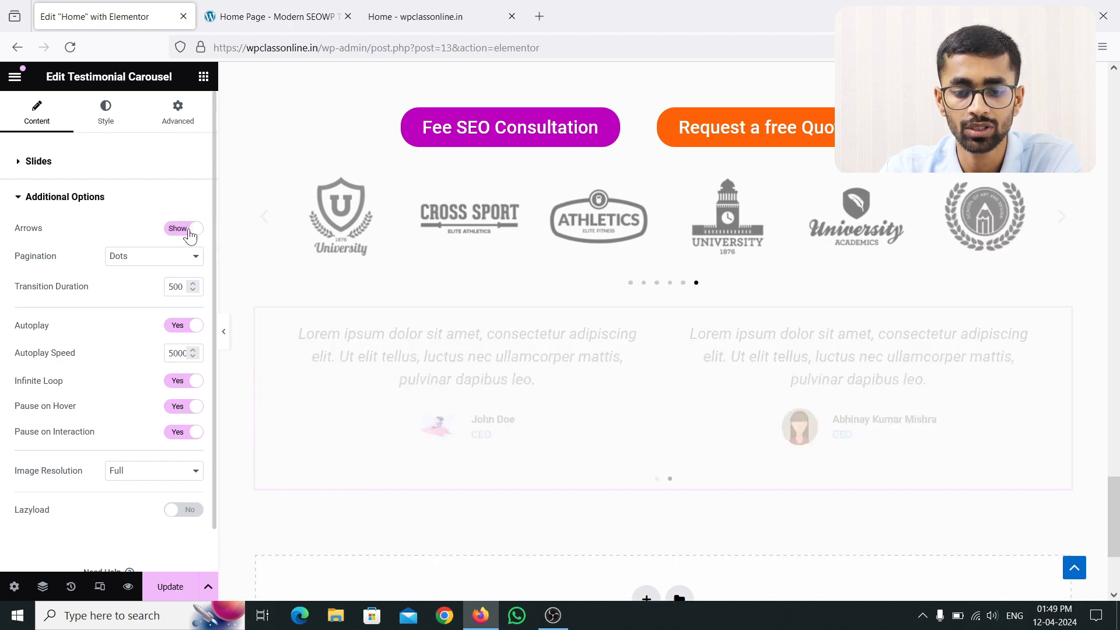
pyautogui.click(150, 264)
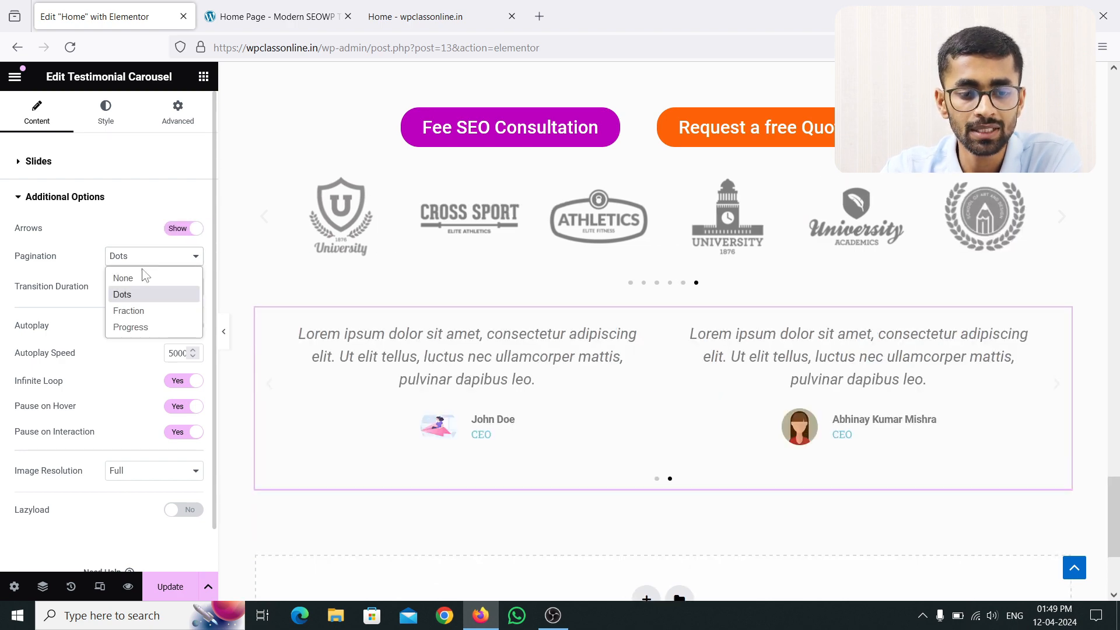
pyautogui.click(138, 278)
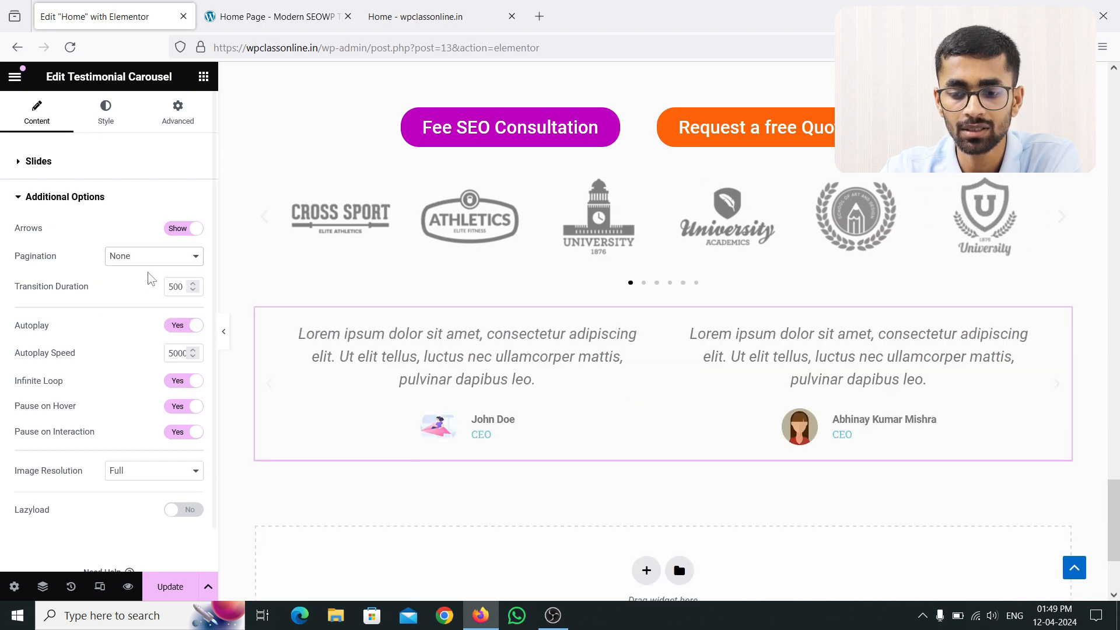
pyautogui.click(154, 257)
pyautogui.click(139, 296)
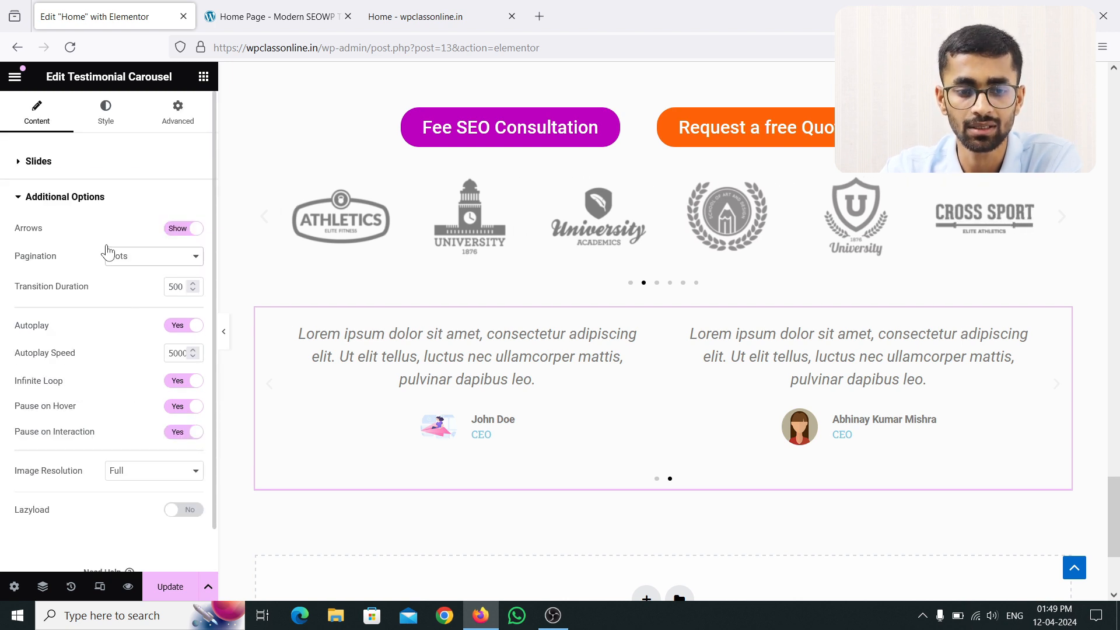
# Step: In the Style tab, adjust then clear Space Between back to its default
pyautogui.click(107, 125)
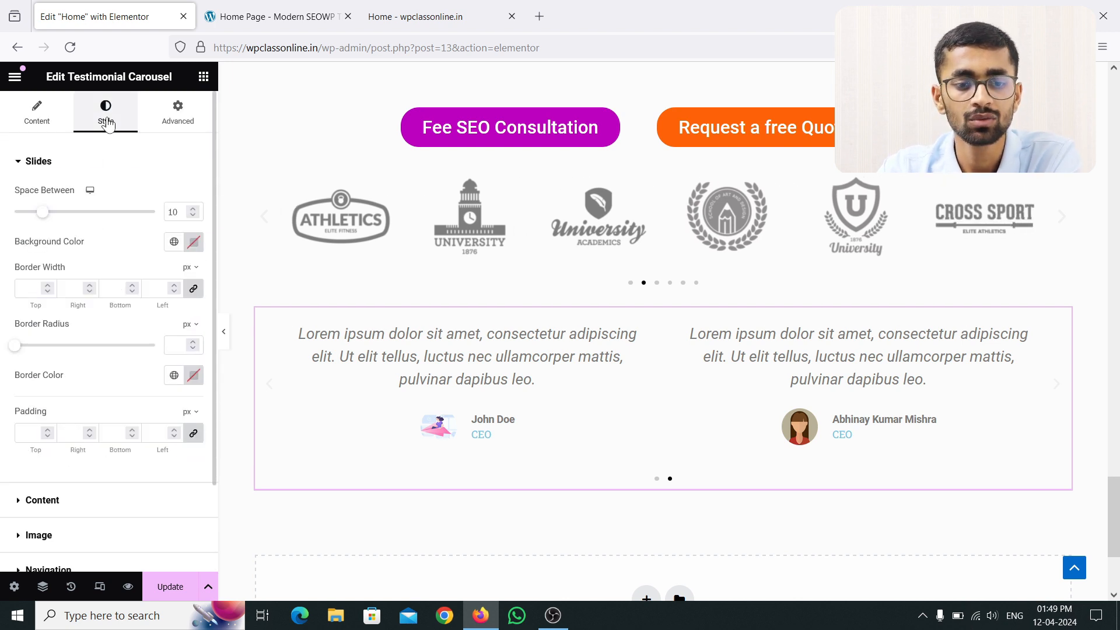
pyautogui.moveTo(47, 218); pyautogui.dragTo(92, 223)
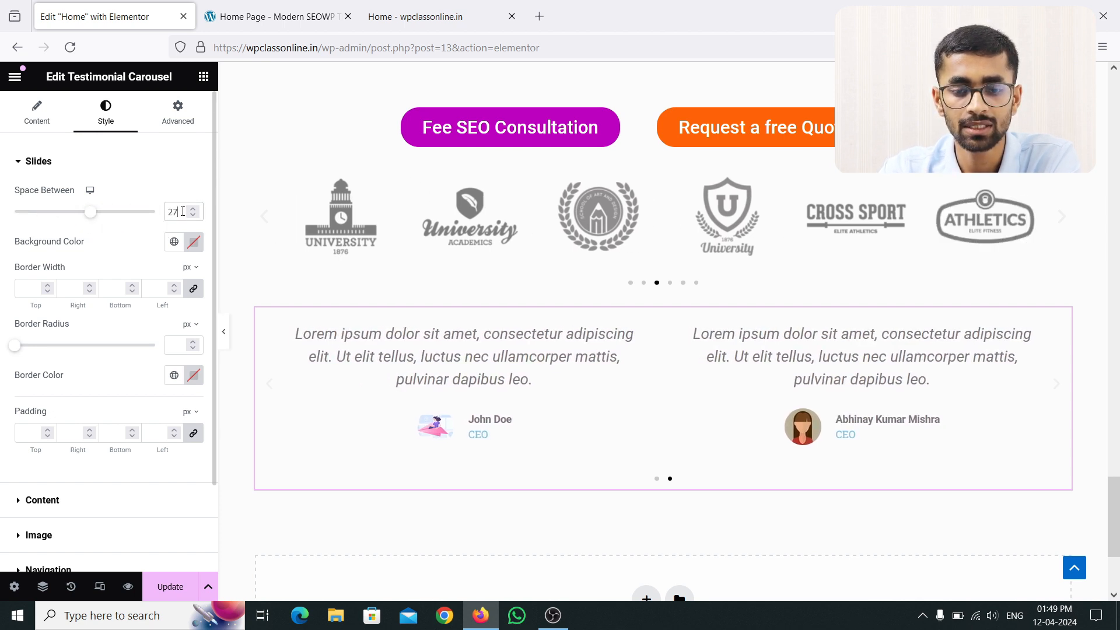
pyautogui.press('BackSpace')
pyautogui.press('BackSpace')
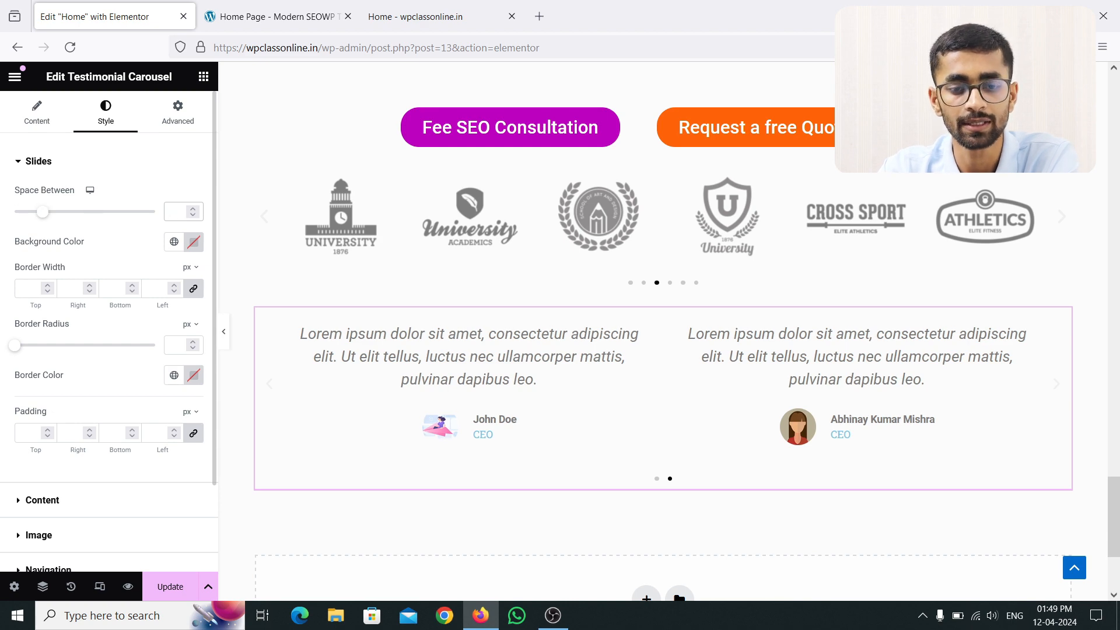
# Step: Set the slide Background Color to pink and switch to the DigitalAgency reference tab
pyautogui.click(193, 242)
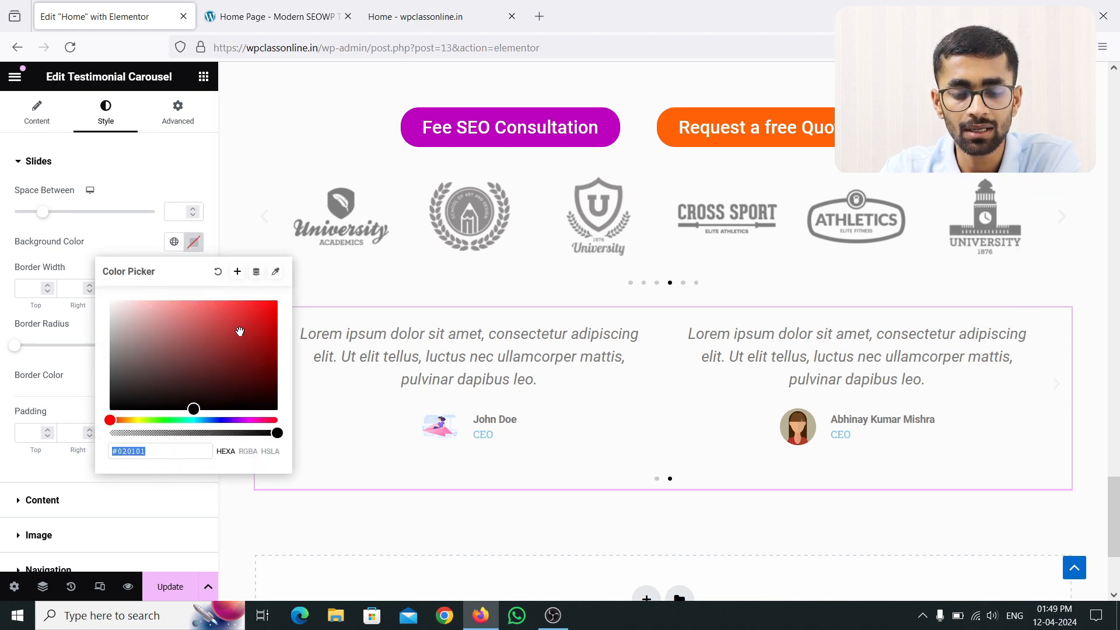
pyautogui.moveTo(239, 331); pyautogui.dragTo(192, 307)
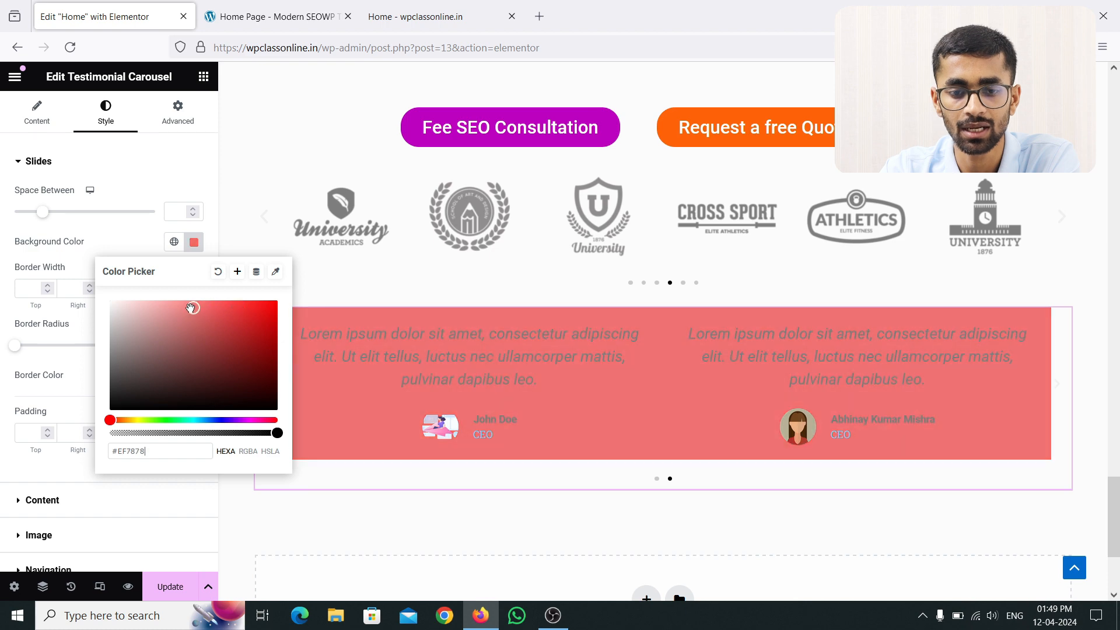
pyautogui.click(193, 241)
pyautogui.click(275, 16)
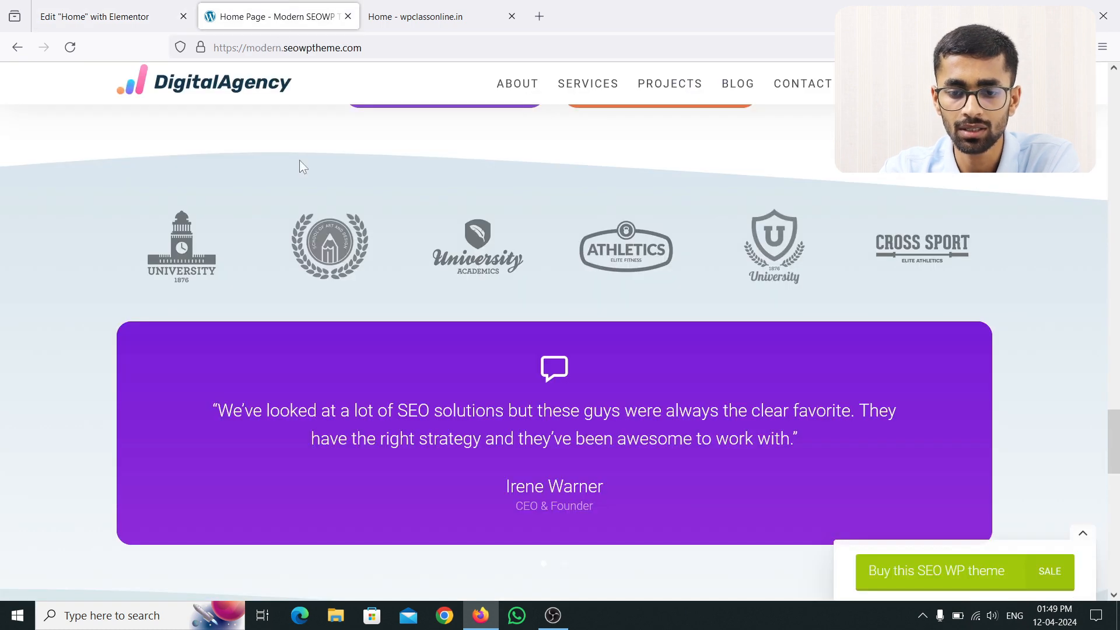
# Step: Inspect the reference page and eyedrop the purple testimonial box, reading #7a1fe1
pyautogui.rightClick(98, 291)
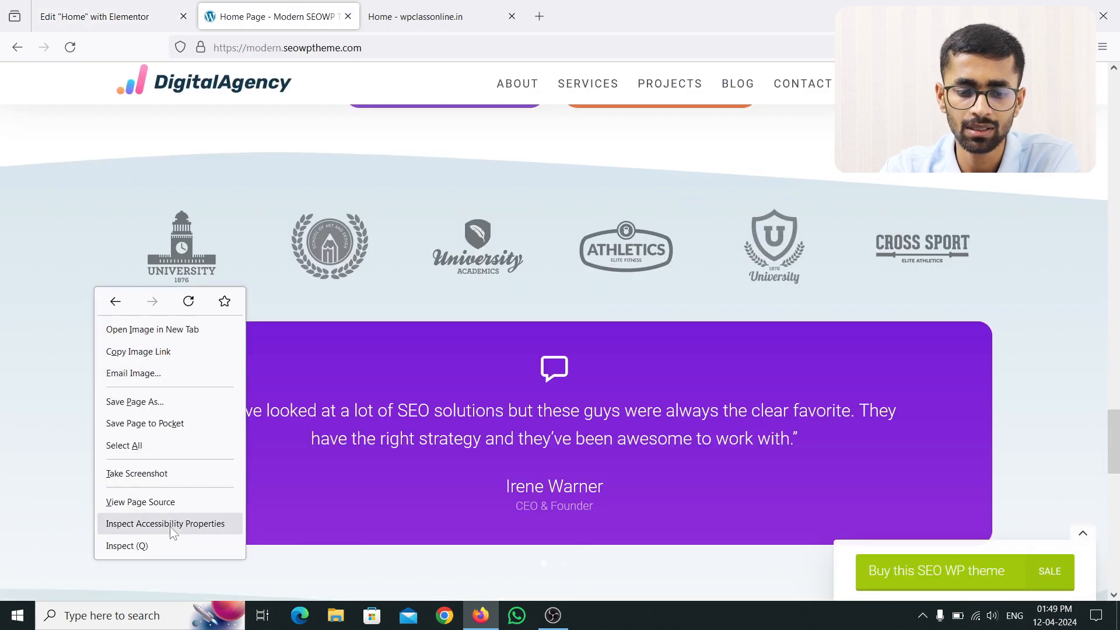
pyautogui.click(161, 544)
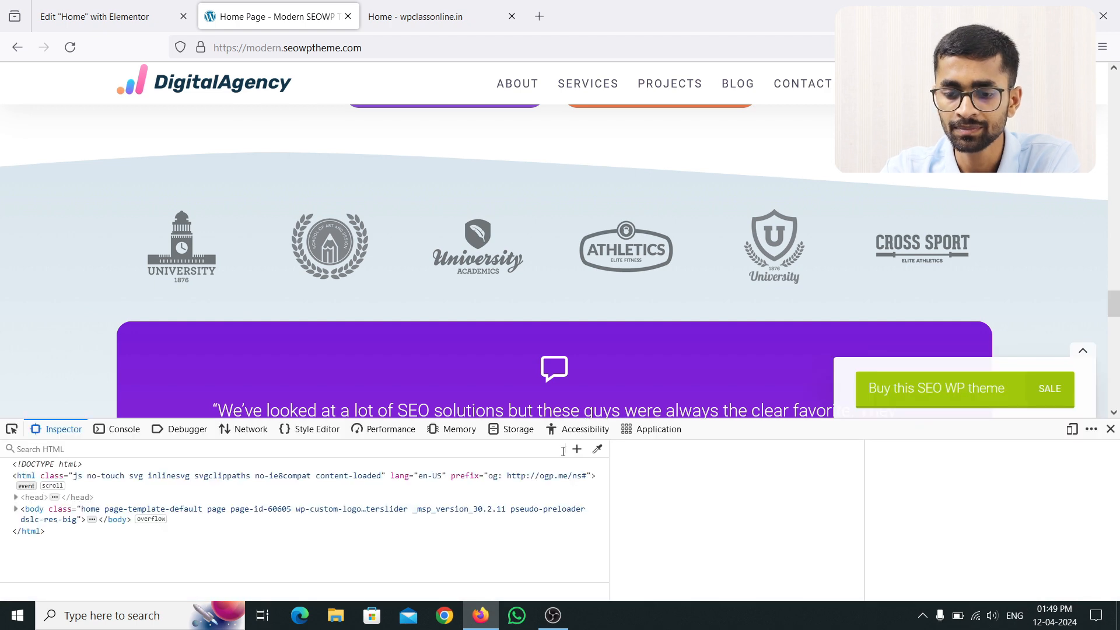
pyautogui.click(598, 449)
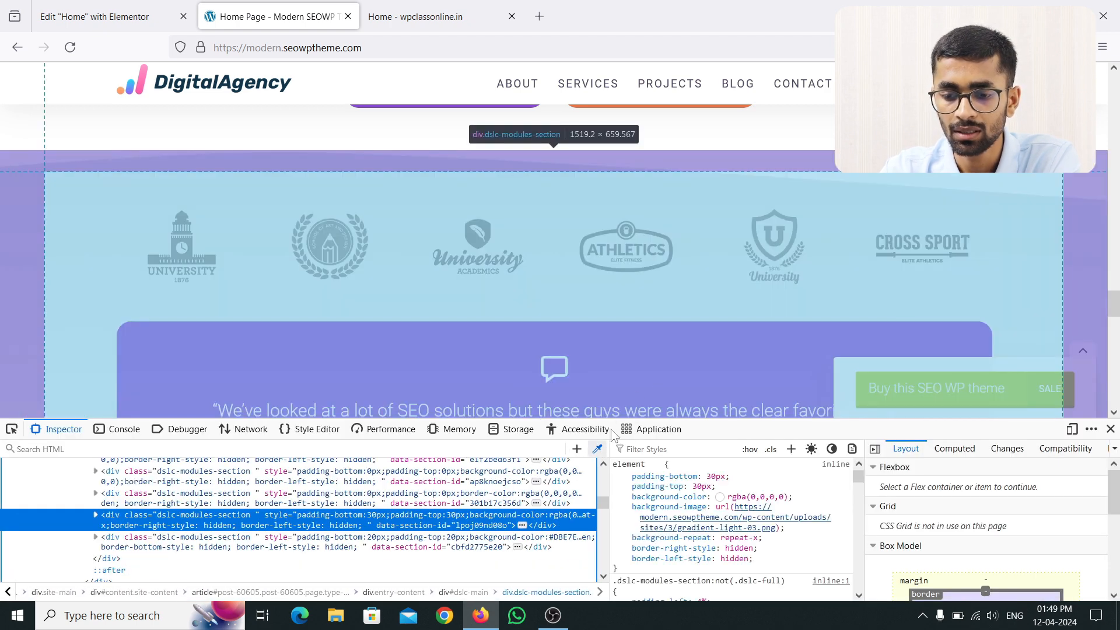
pyautogui.click(596, 450)
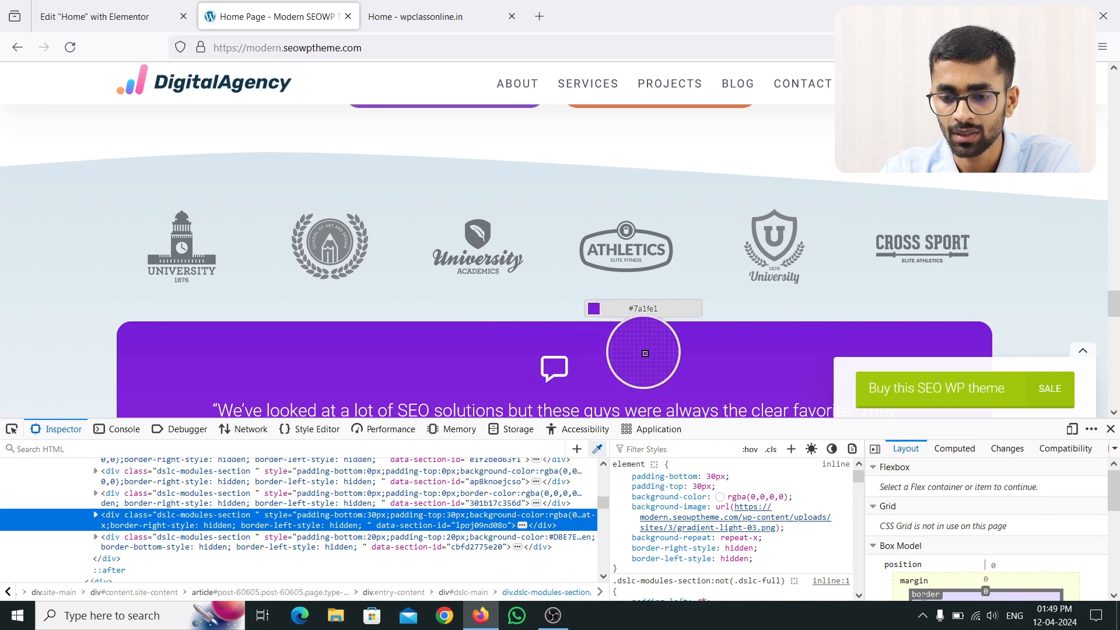
# Step: Paste the sampled purple #7a1fe1 as the testimonial slides' background colour
pyautogui.click(143, 18)
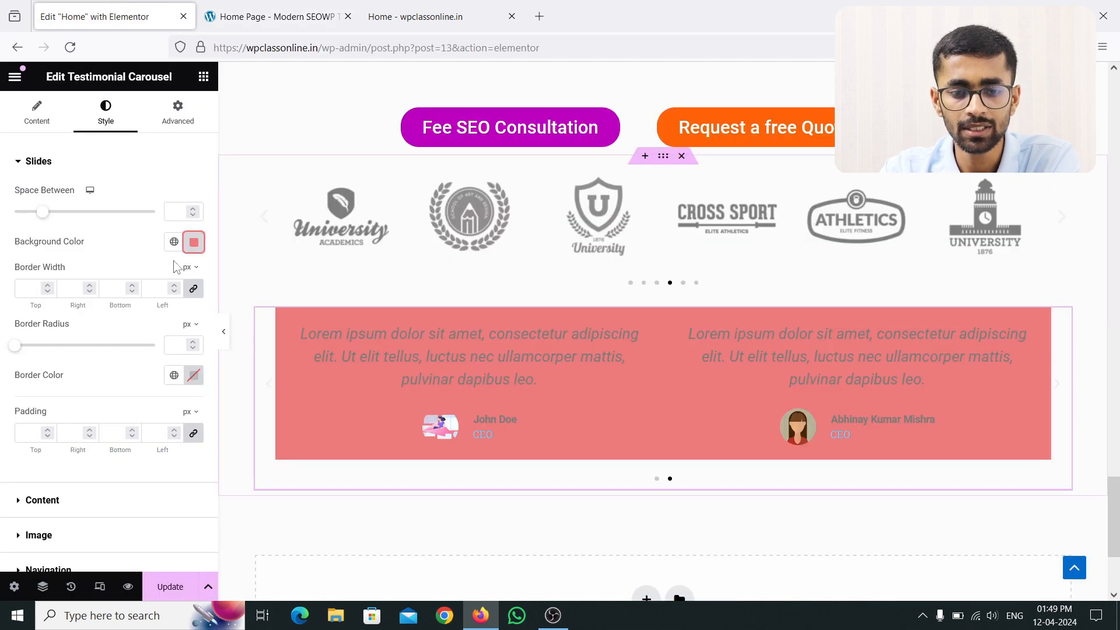
pyautogui.click(194, 241)
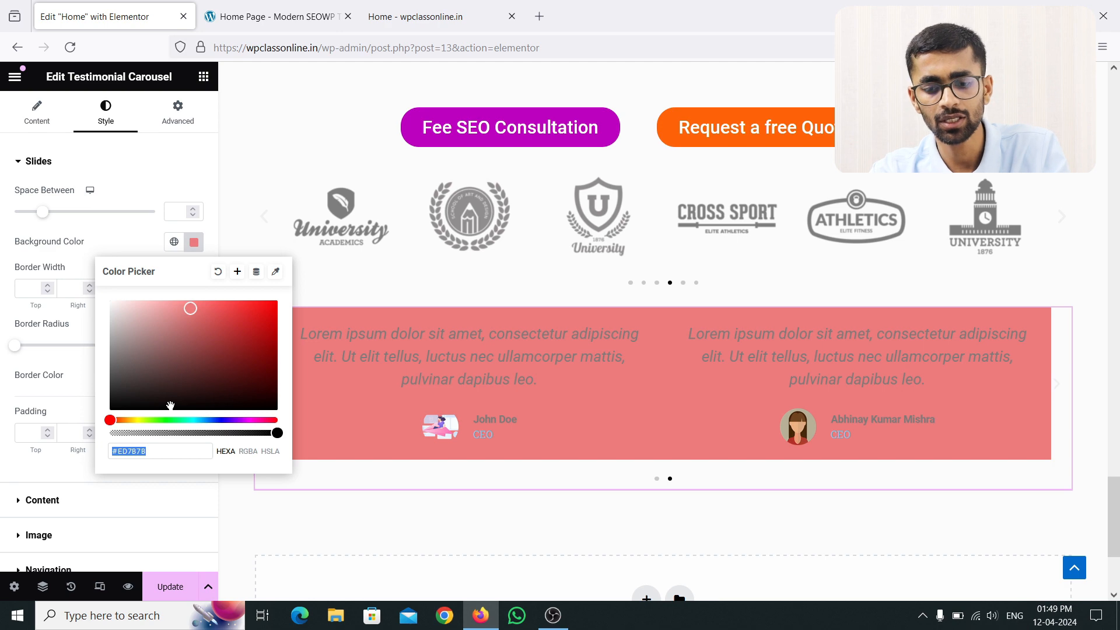
pyautogui.write('#7a1fe1')
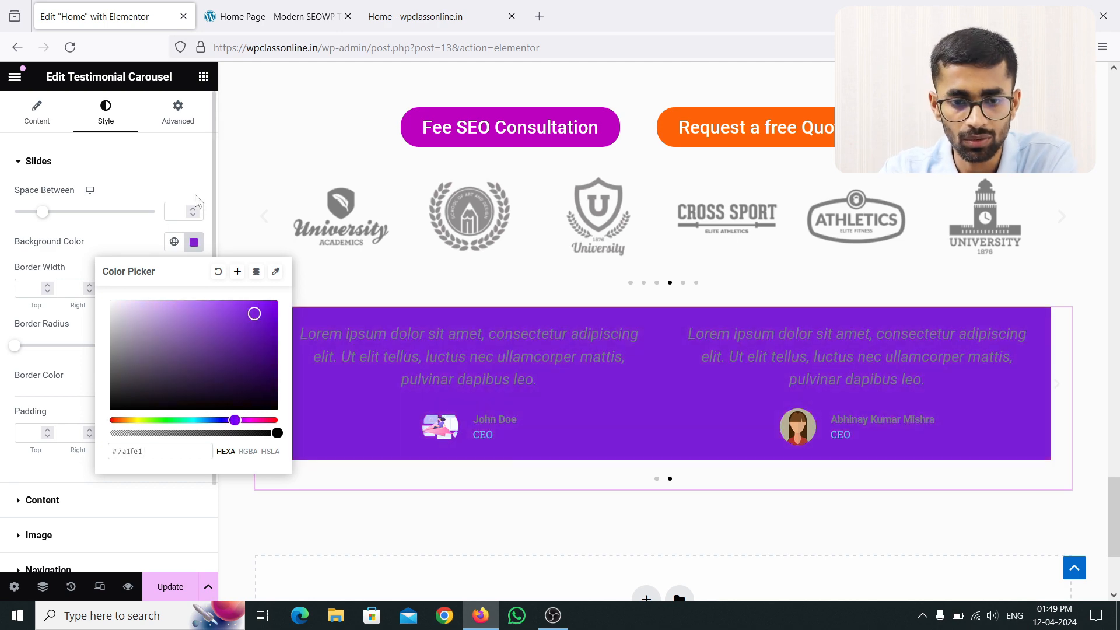
pyautogui.click(187, 176)
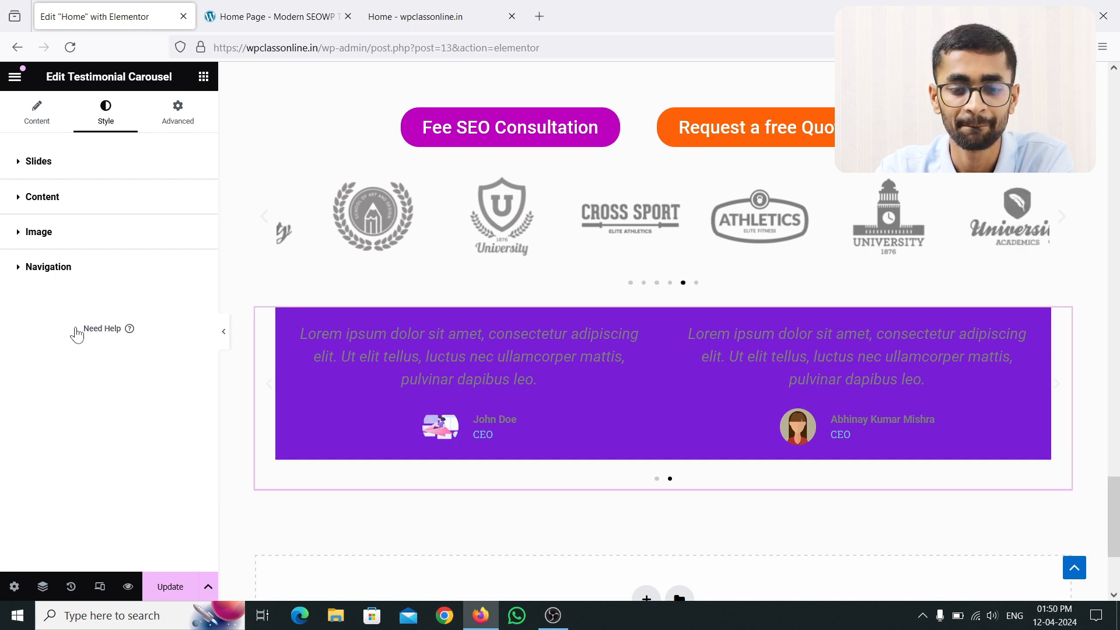
pyautogui.click(15, 166)
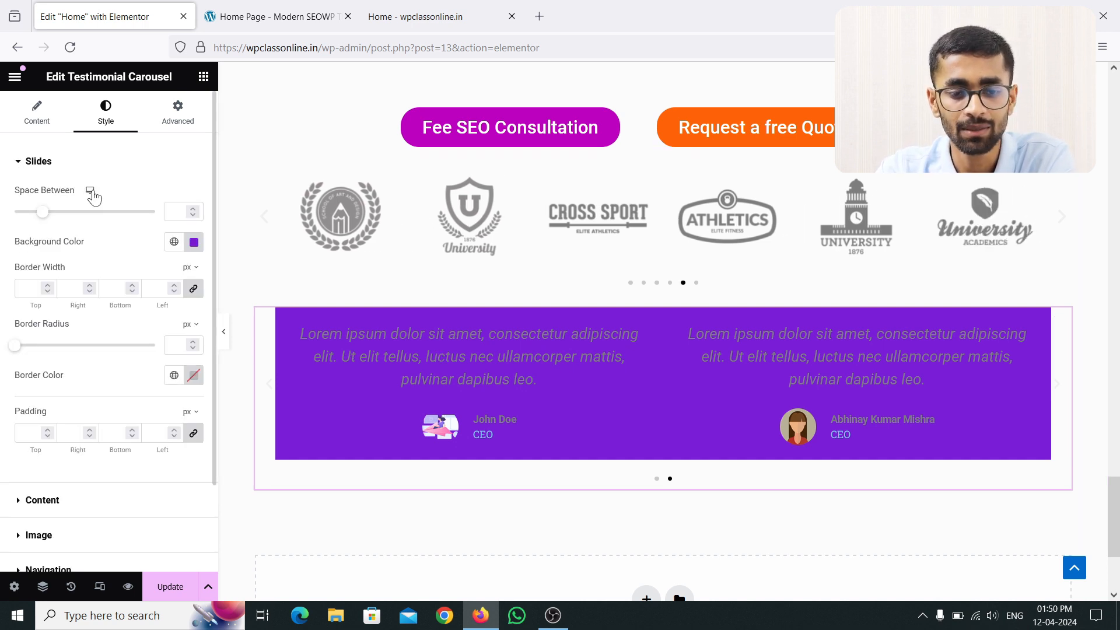
# Step: Set the testimonial slides' border width back to 0
pyautogui.click(48, 286)
pyautogui.click(48, 292)
pyautogui.click(48, 292)
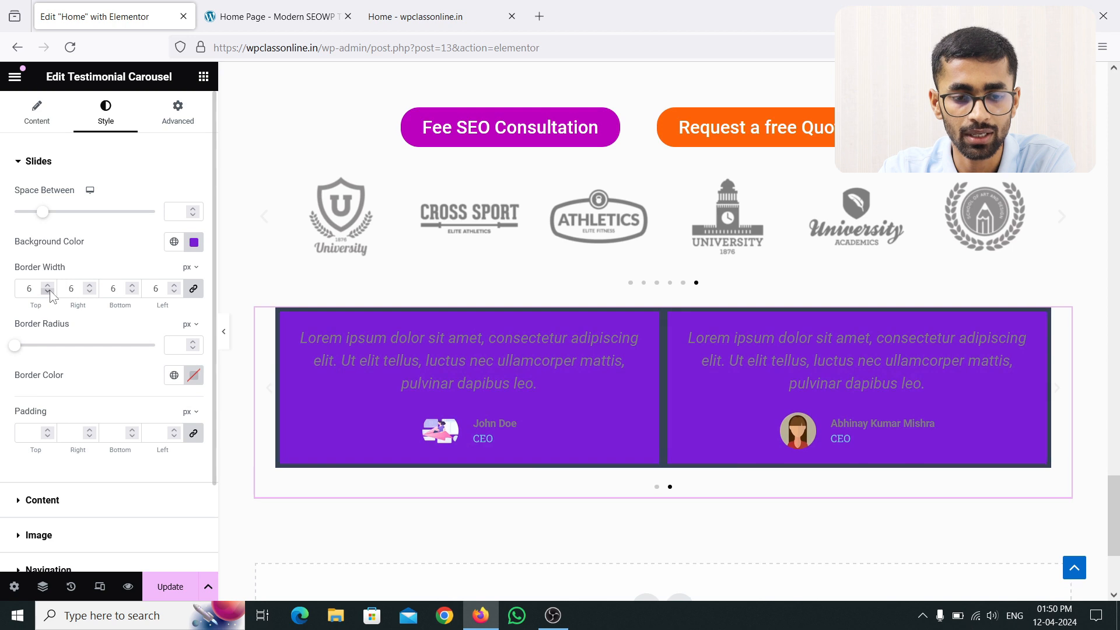
pyautogui.click(48, 292)
pyautogui.click(48, 291)
pyautogui.click(48, 292)
pyautogui.click(49, 293)
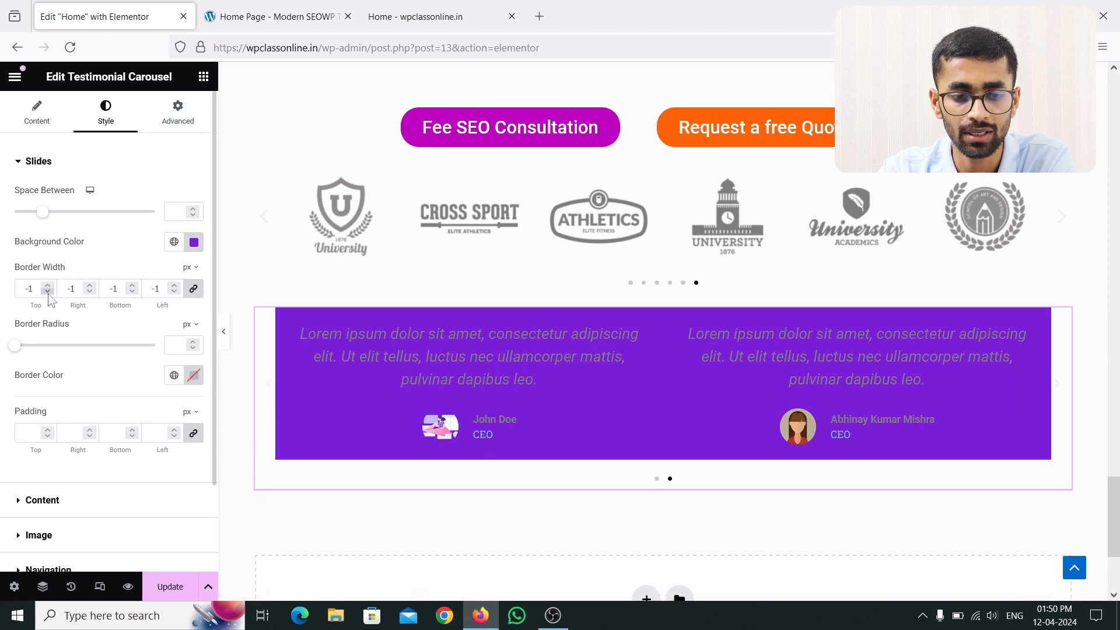
pyautogui.click(48, 285)
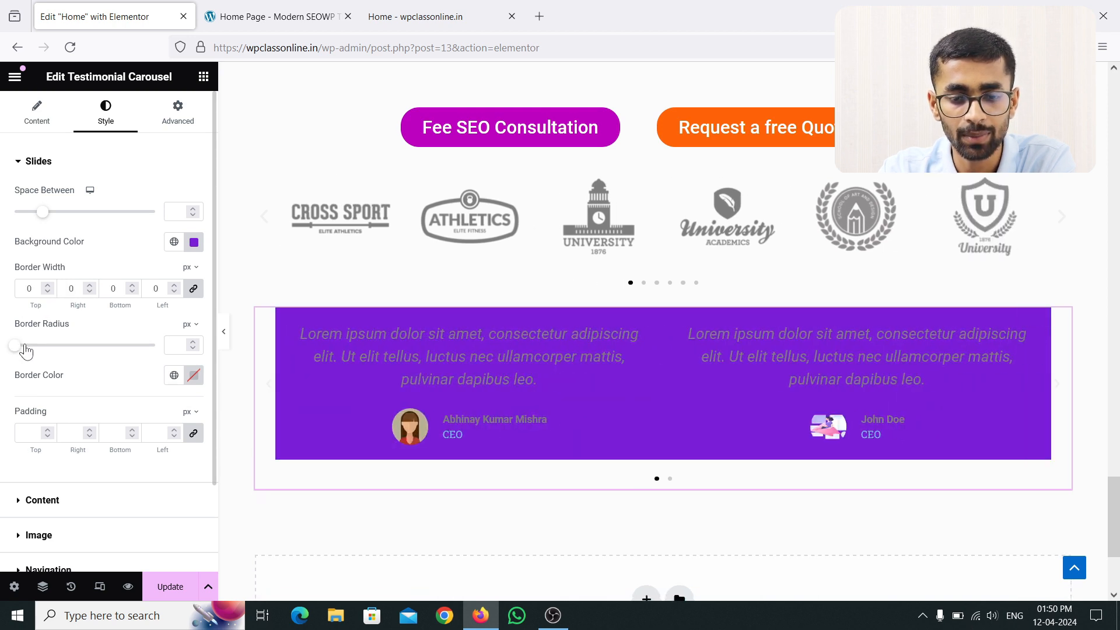
# Step: Round the slide corners to a border radius of 20 px
pyautogui.moveTo(25, 350); pyautogui.dragTo(47, 352)
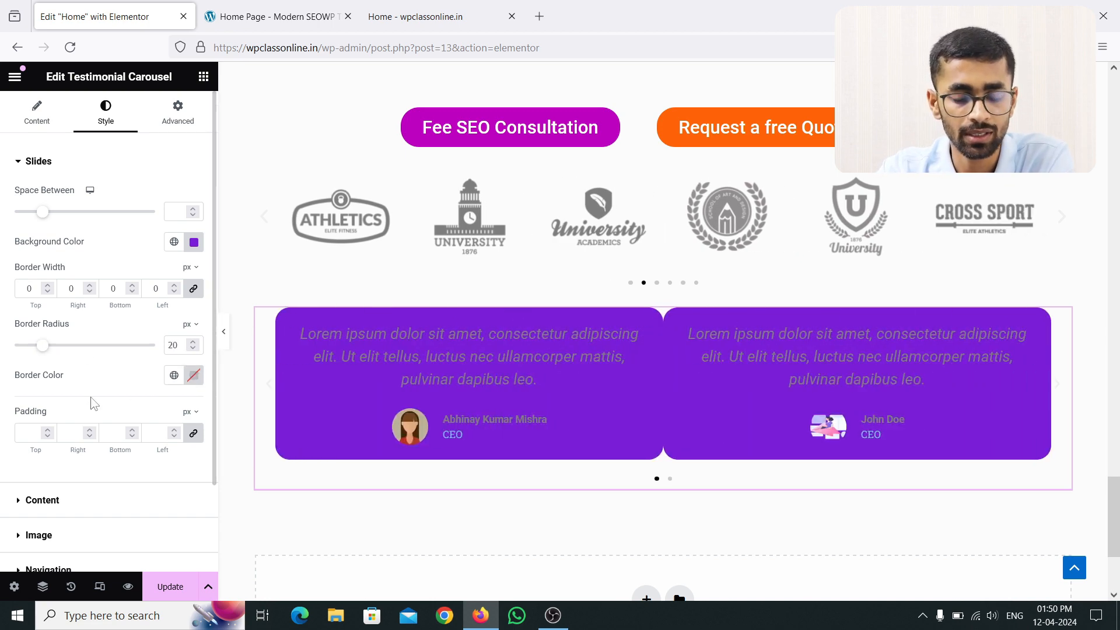
pyautogui.scroll(-2, 89, 382)
pyautogui.scroll(2, 70, 350)
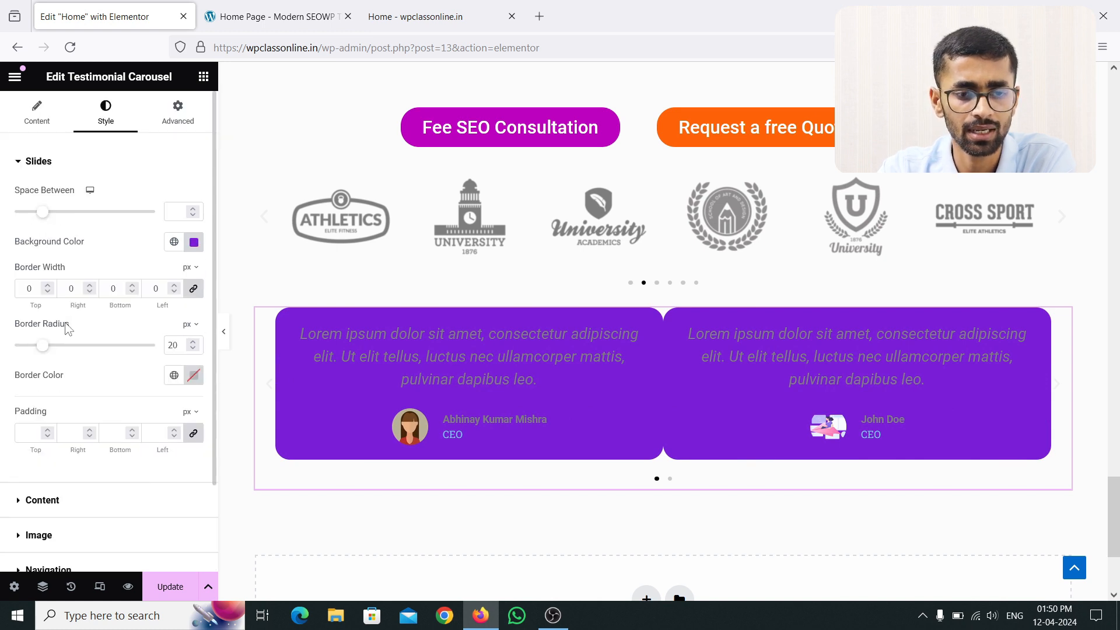
# Step: Reset the carousel's Slides Per View to Default so one wide slide shows
pyautogui.click(19, 164)
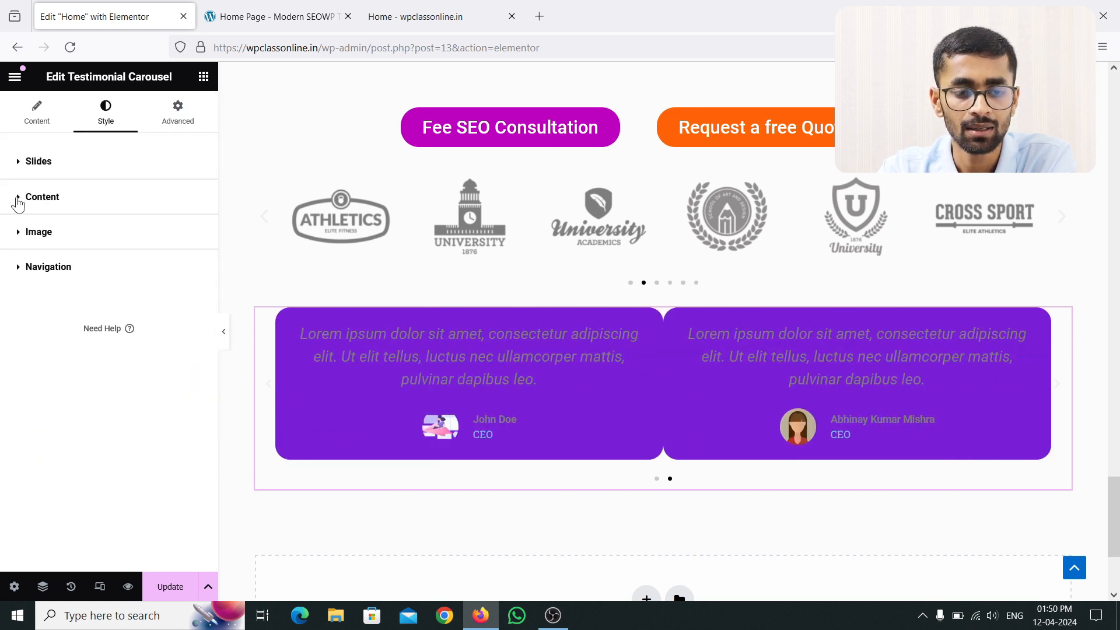
pyautogui.click(18, 201)
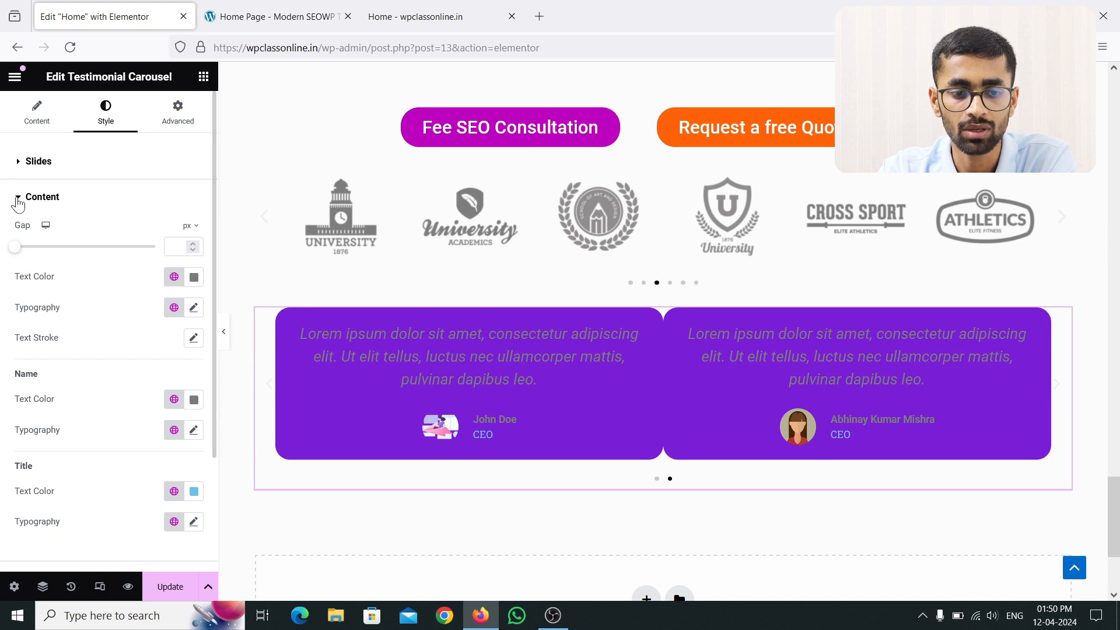
pyautogui.click(18, 200)
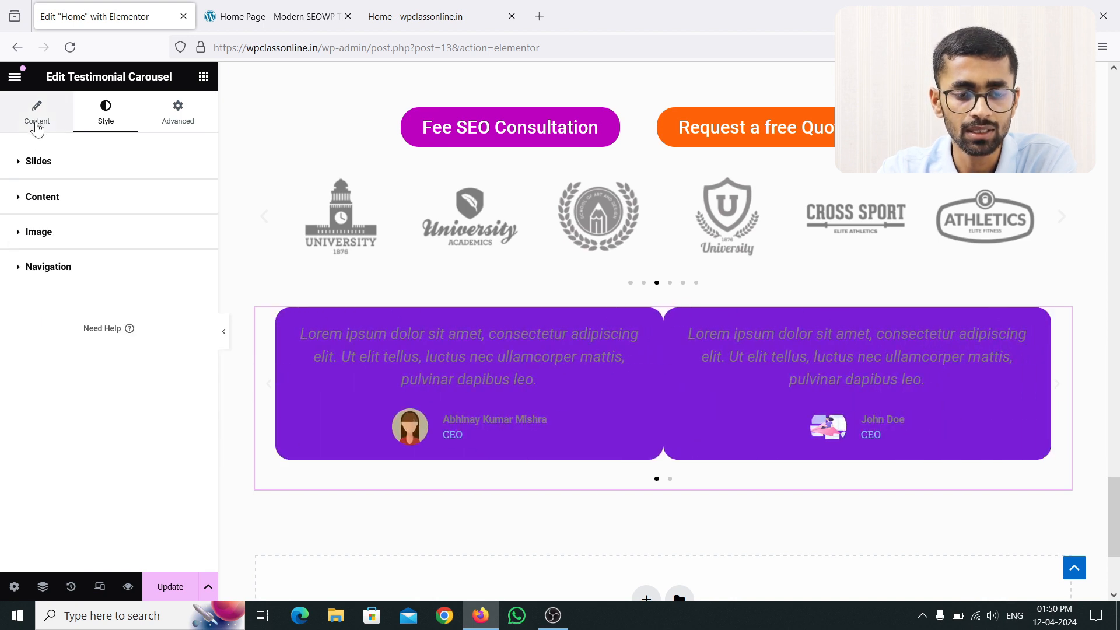
pyautogui.click(47, 123)
pyautogui.scroll(-2, 140, 380)
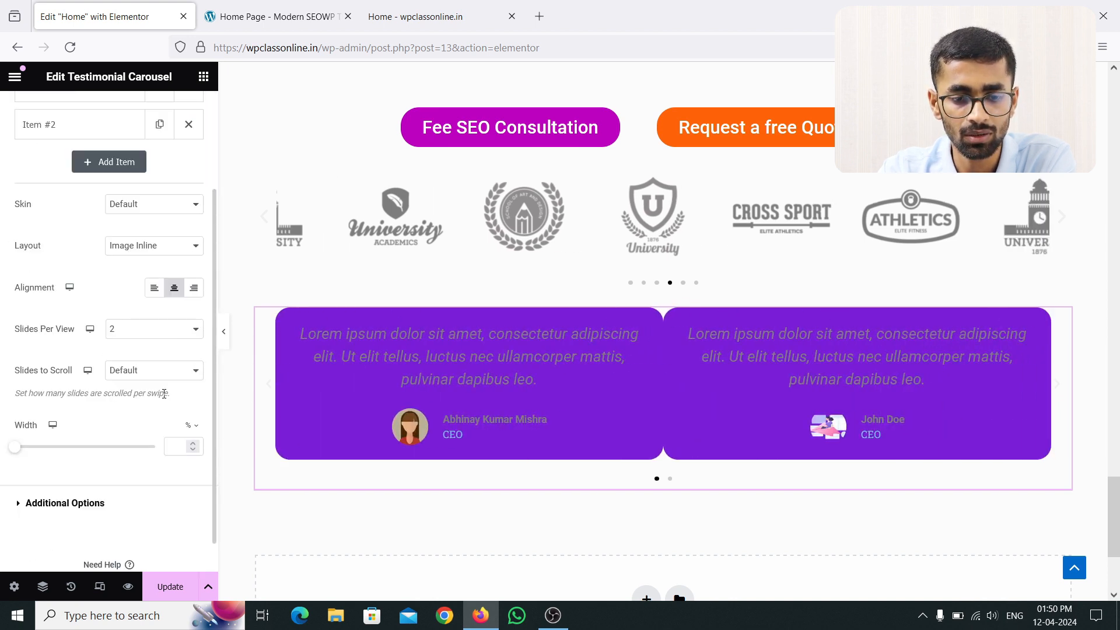
pyautogui.click(133, 330)
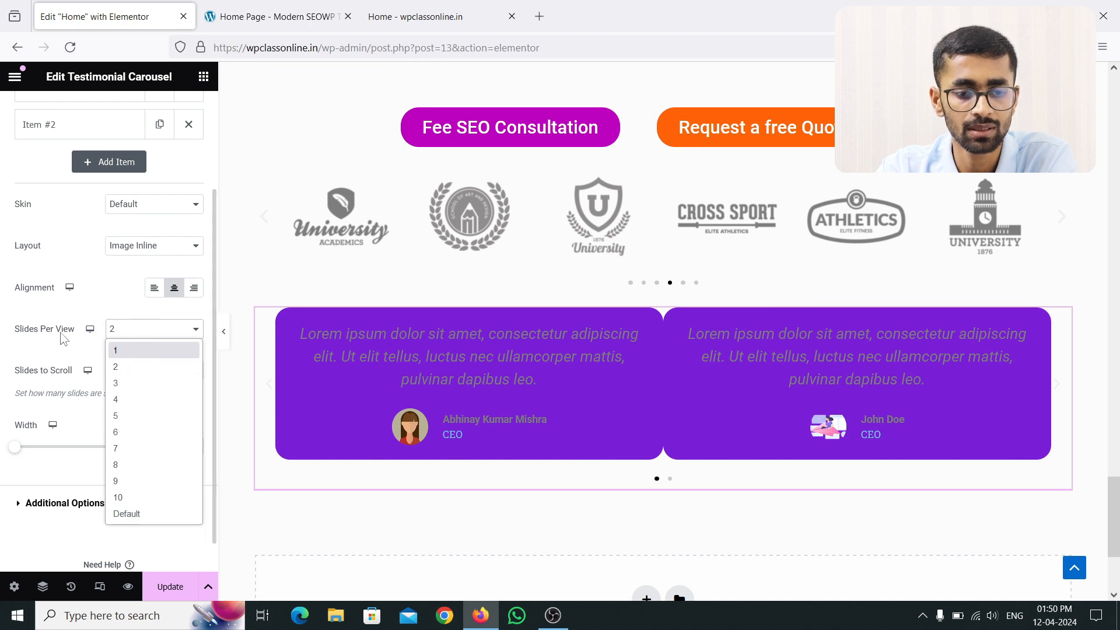
pyautogui.click(164, 516)
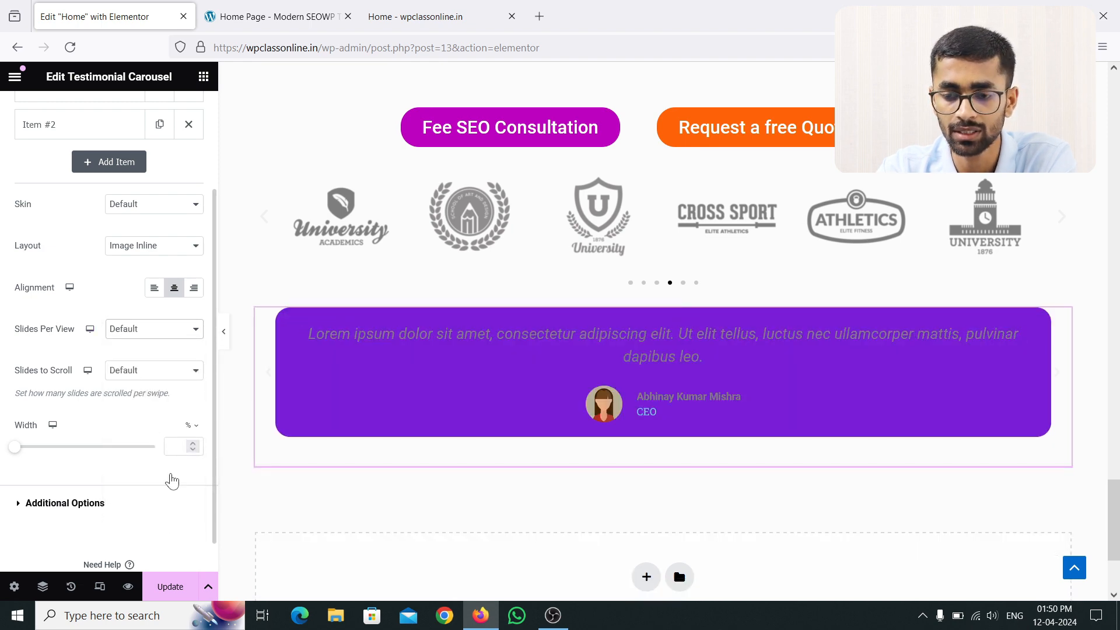
pyautogui.scroll(3, 118, 180)
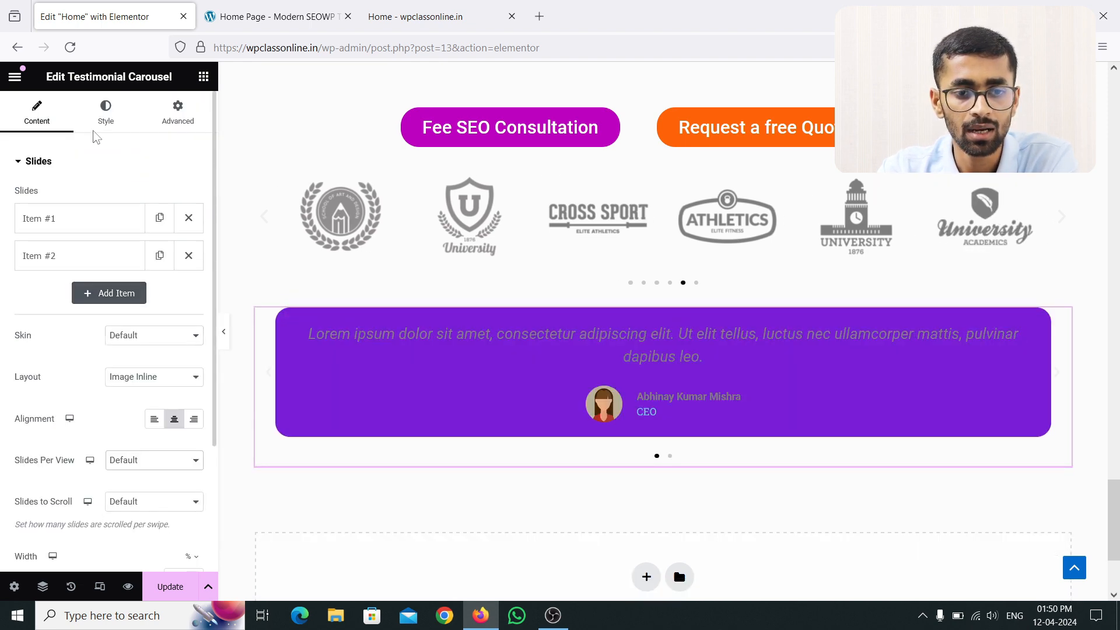
# Step: Set the testimonial quote text colour to white #FFFFFF
pyautogui.click(105, 114)
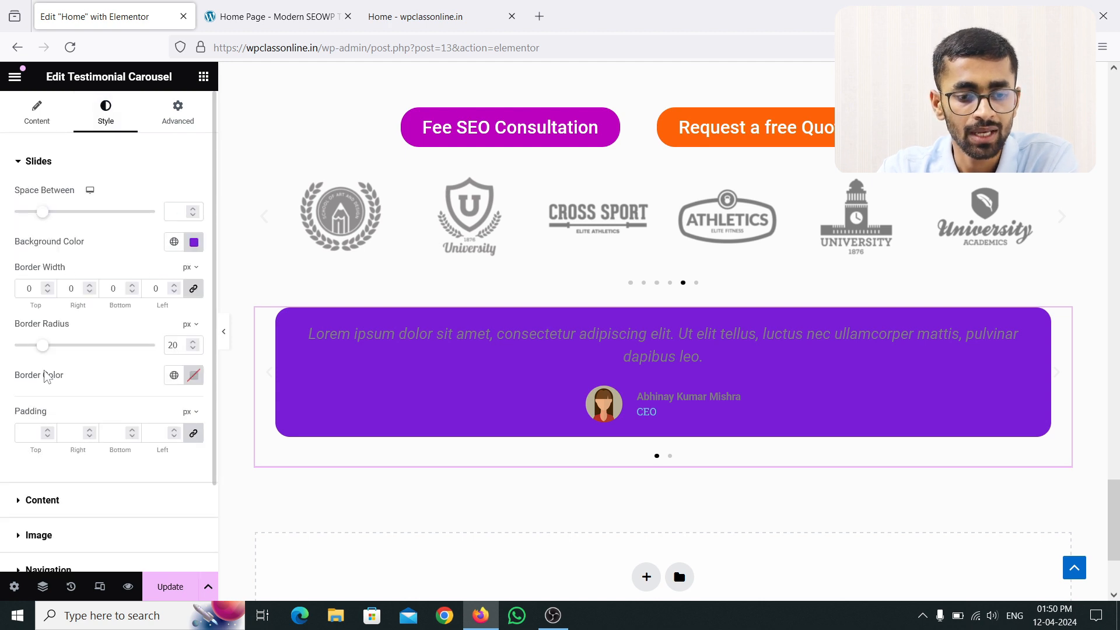
pyautogui.click(25, 162)
pyautogui.click(29, 198)
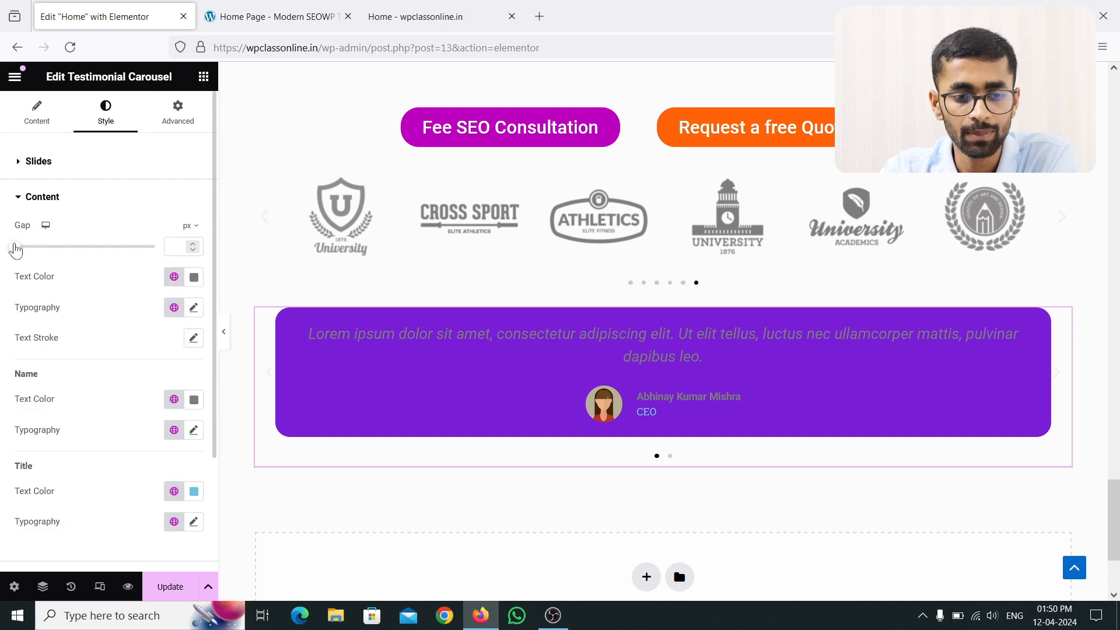
pyautogui.moveTo(21, 250); pyautogui.dragTo(92, 250)
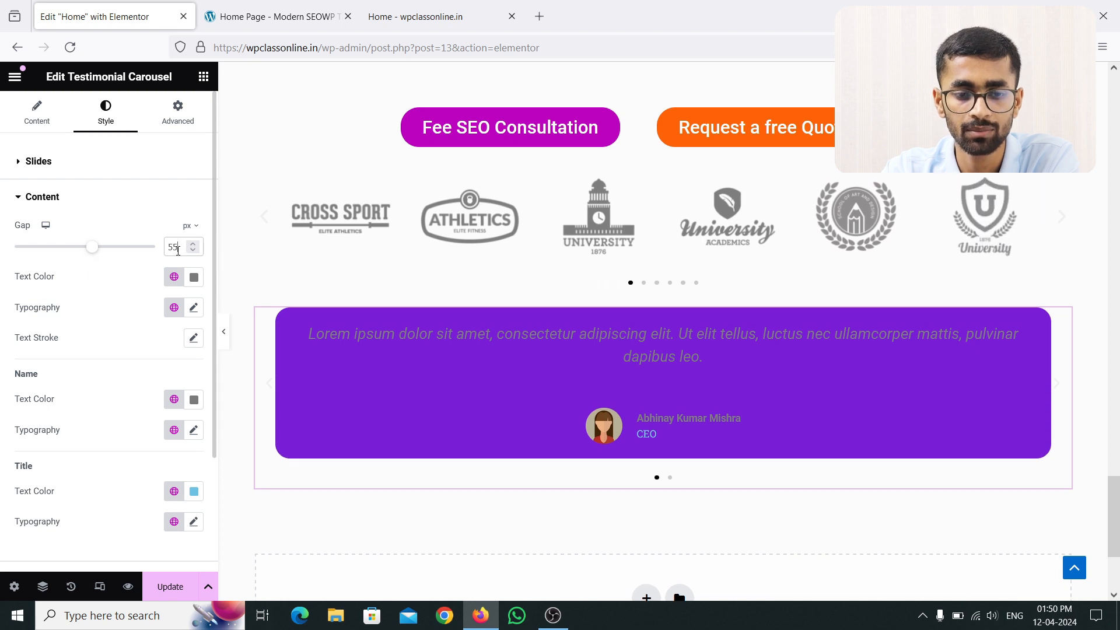
pyautogui.press('BackSpace')
pyautogui.press('BackSpace')
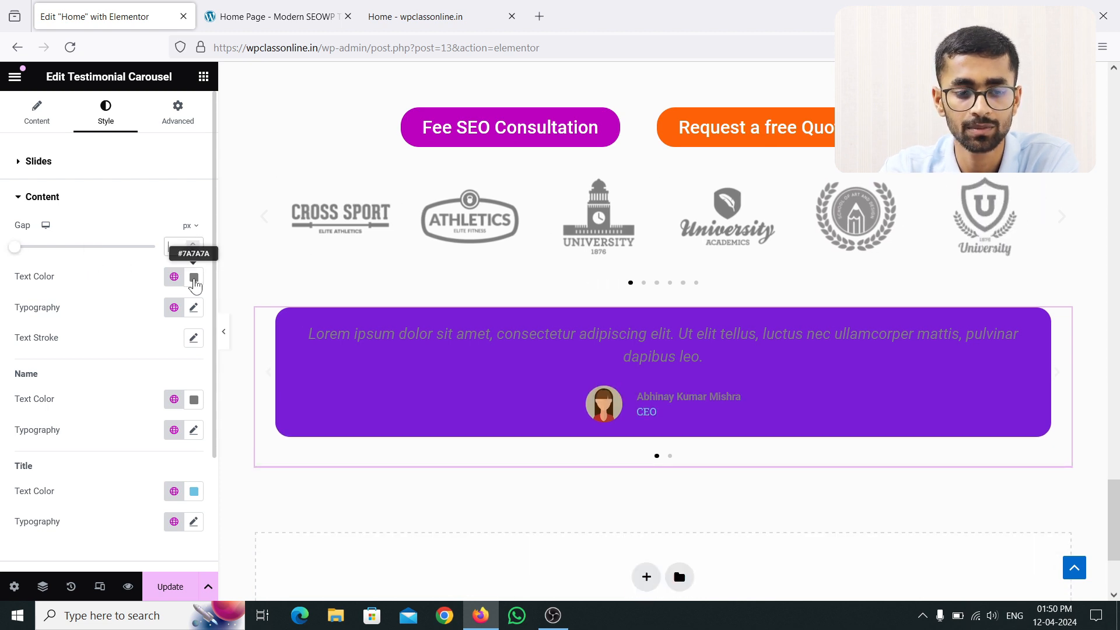
pyautogui.click(194, 278)
pyautogui.moveTo(146, 343); pyautogui.dragTo(104, 329)
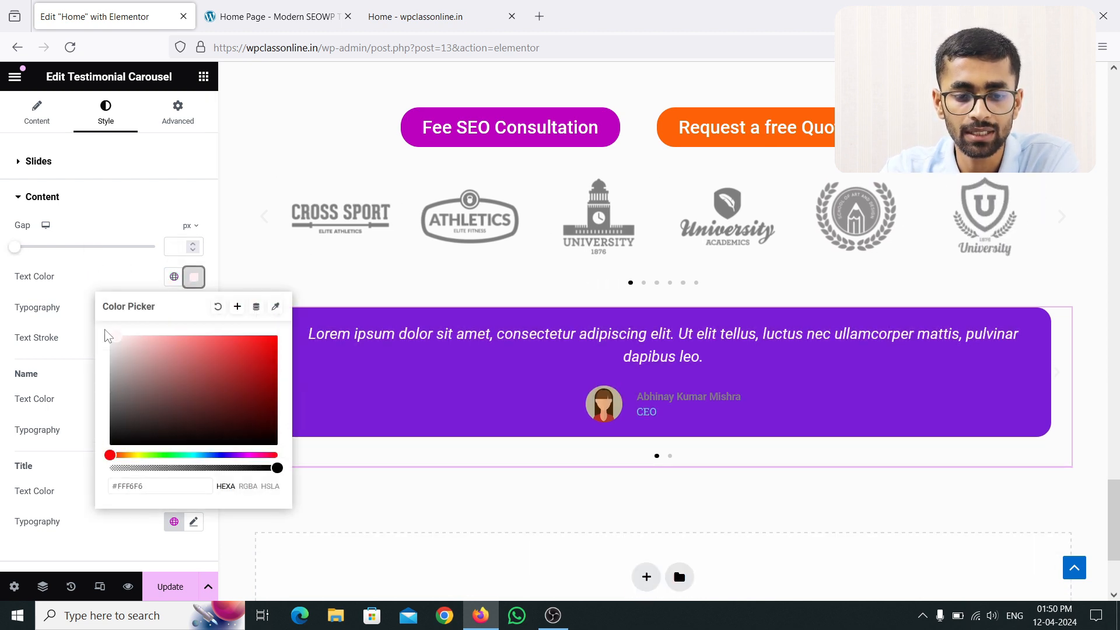
pyautogui.click(109, 279)
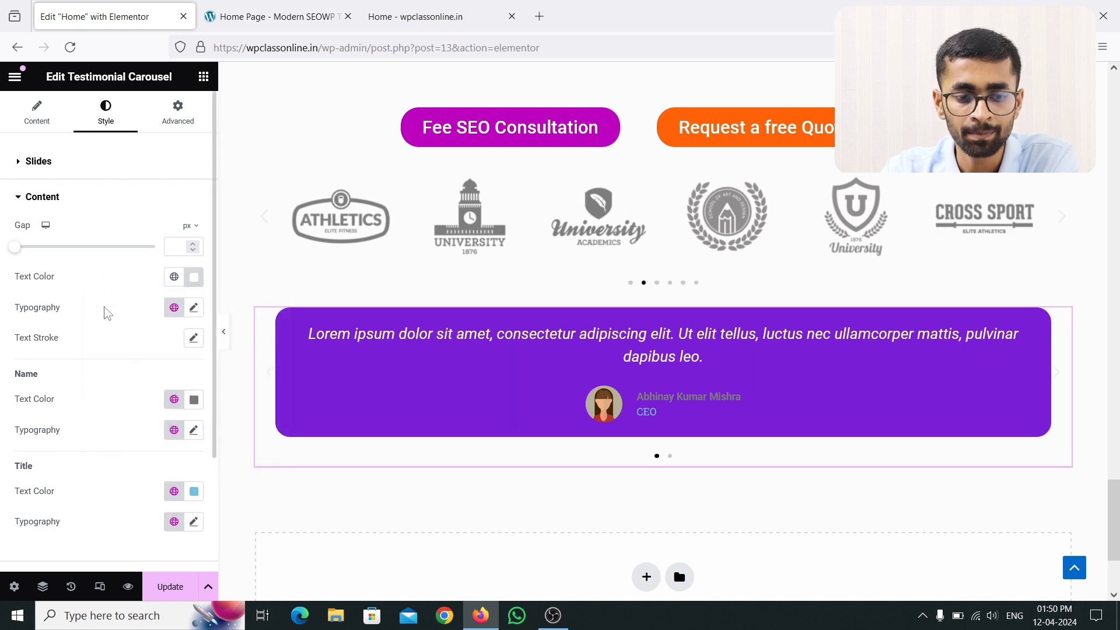
pyautogui.click(193, 308)
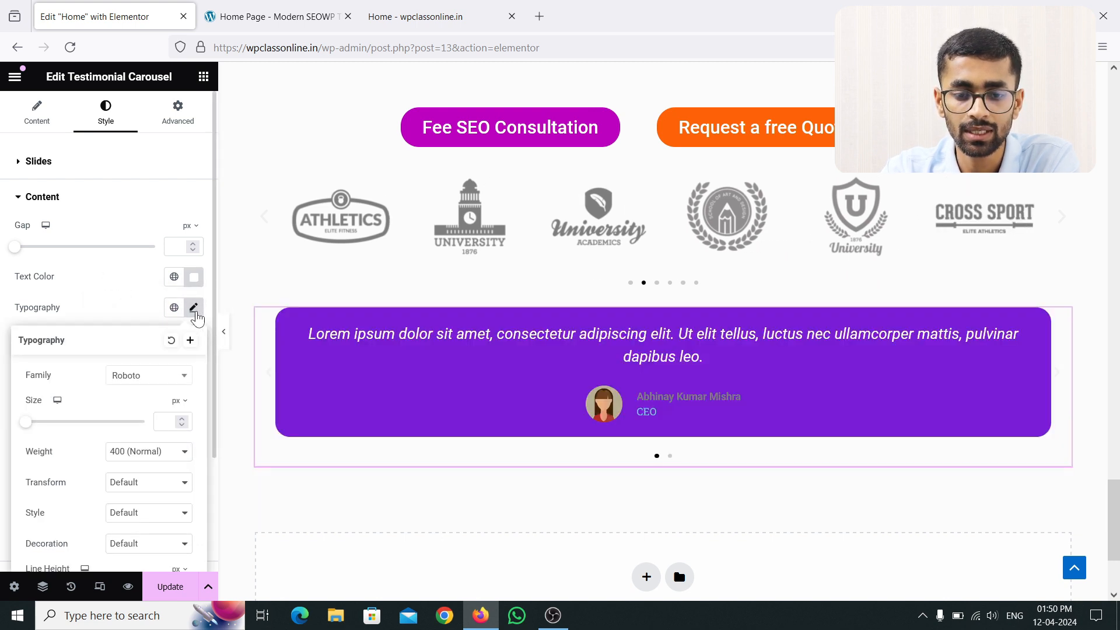
pyautogui.click(196, 313)
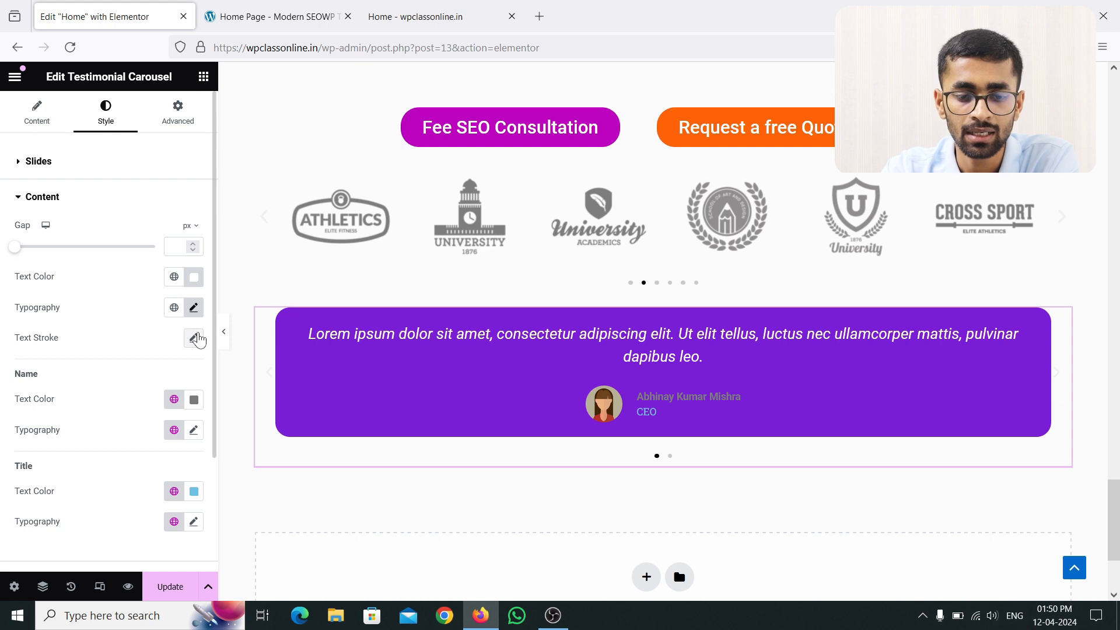
# Step: Make the name text #F0EBEB and the CEO title text white #FFFFFF
pyautogui.click(194, 400)
pyautogui.click(113, 215)
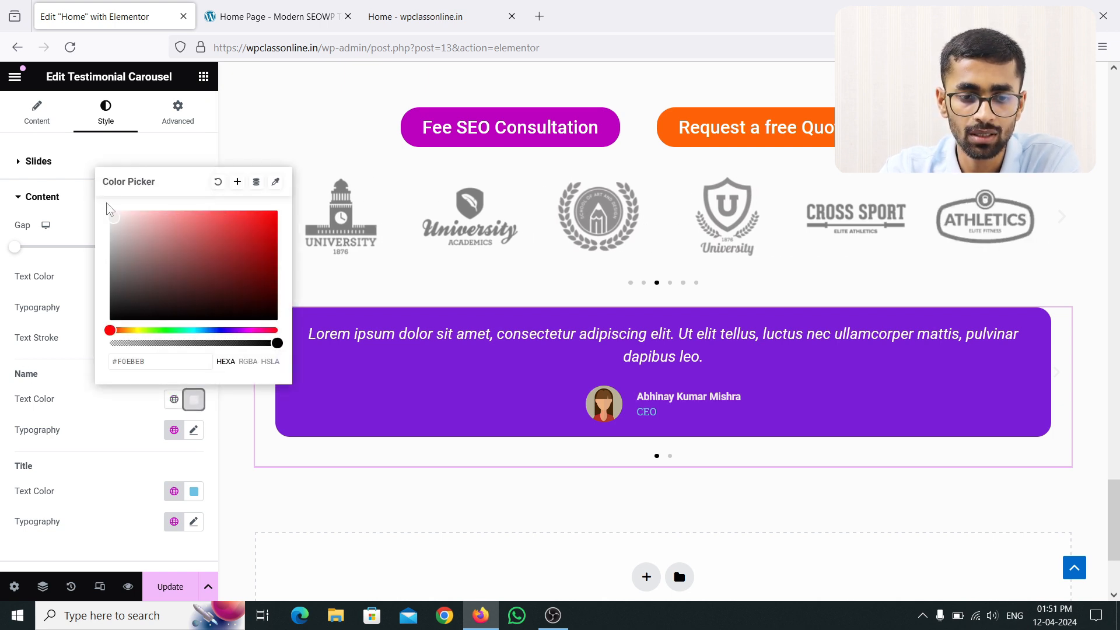
pyautogui.click(85, 197)
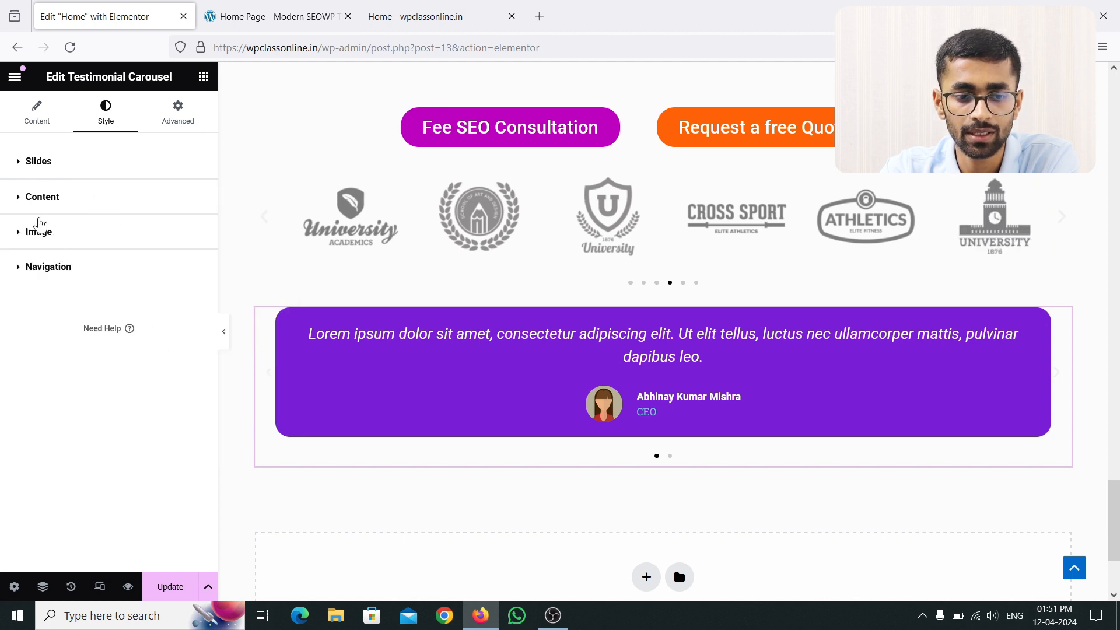
pyautogui.click(26, 199)
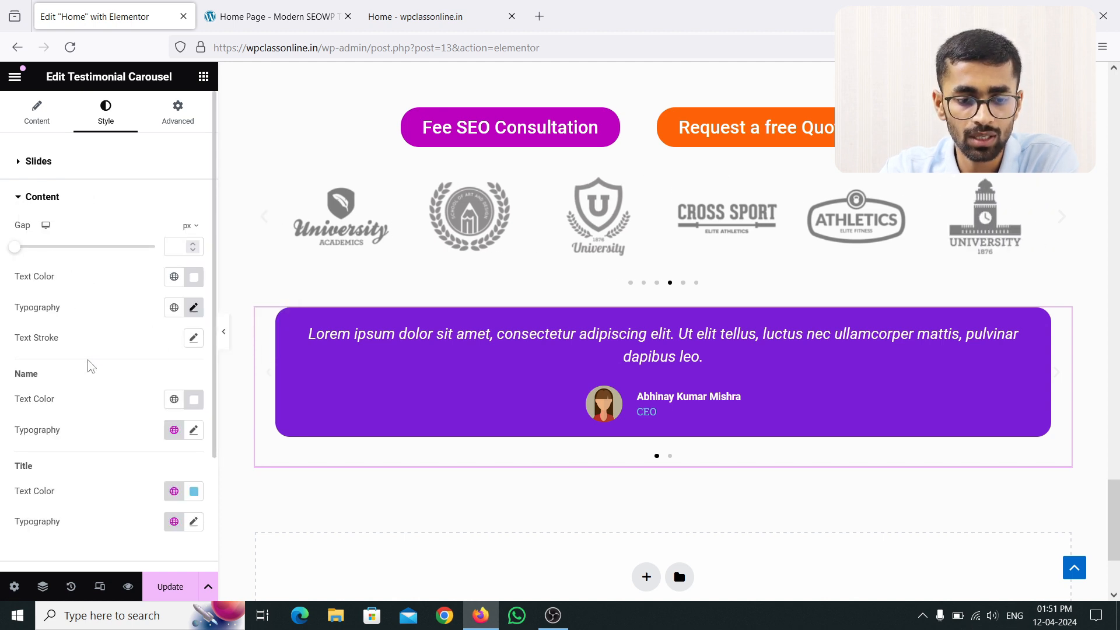
pyautogui.click(193, 494)
pyautogui.moveTo(113, 315); pyautogui.dragTo(107, 299)
pyautogui.click(82, 264)
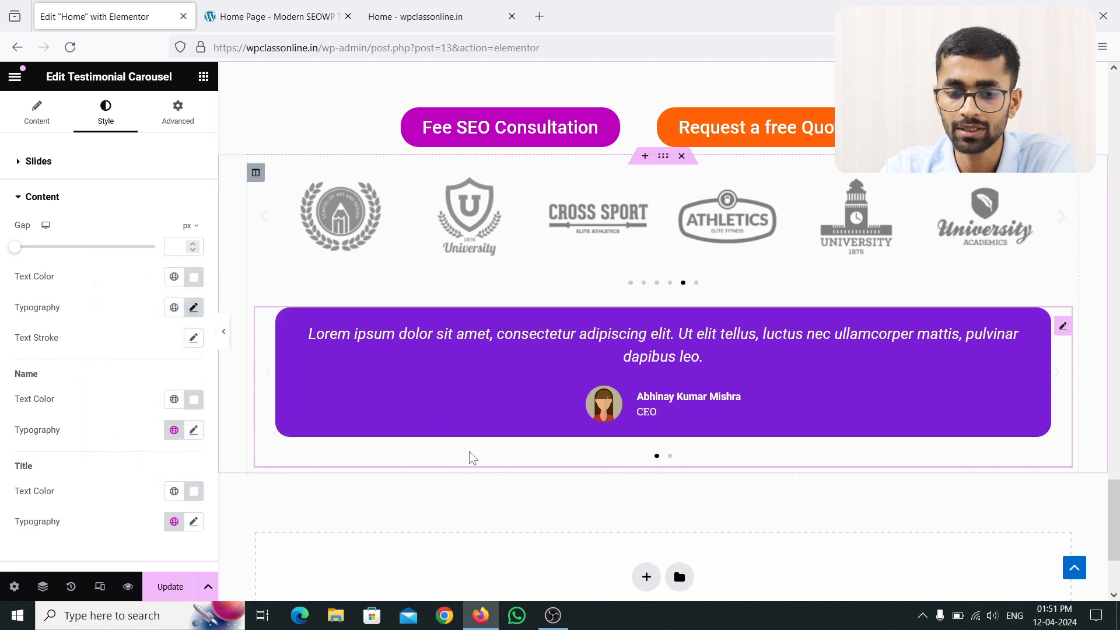
pyautogui.click(24, 197)
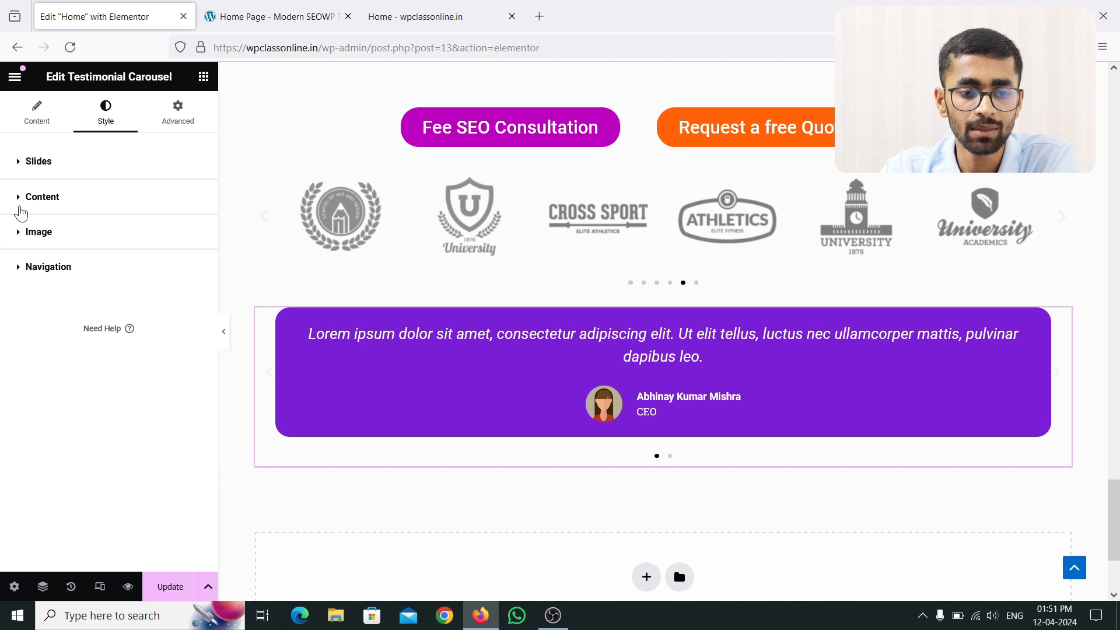
pyautogui.click(18, 231)
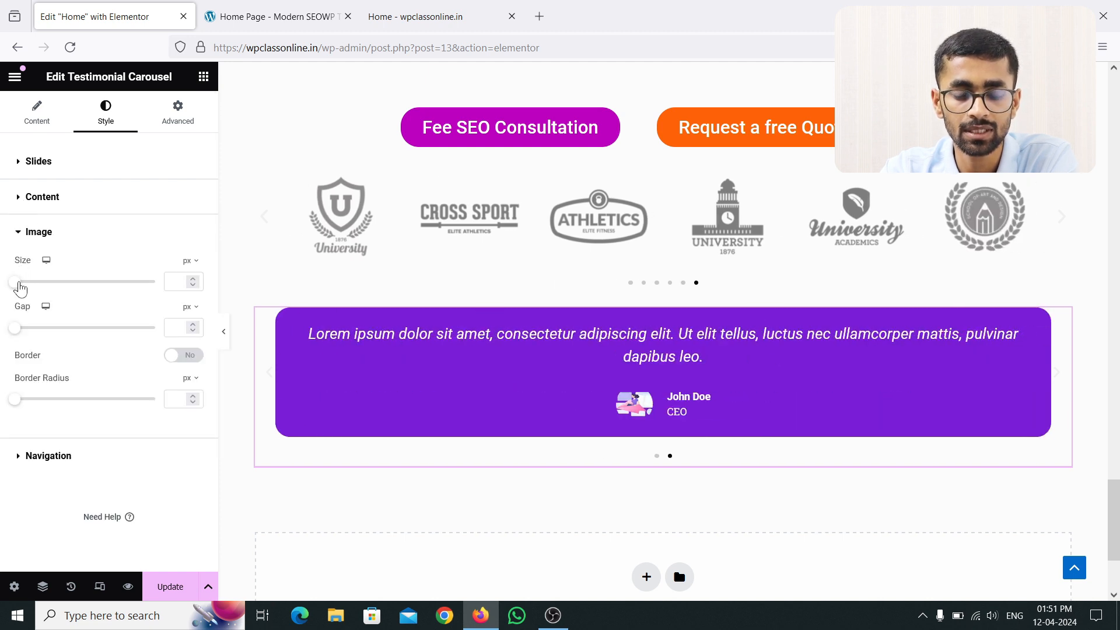
pyautogui.moveTo(18, 283); pyautogui.dragTo(56, 284)
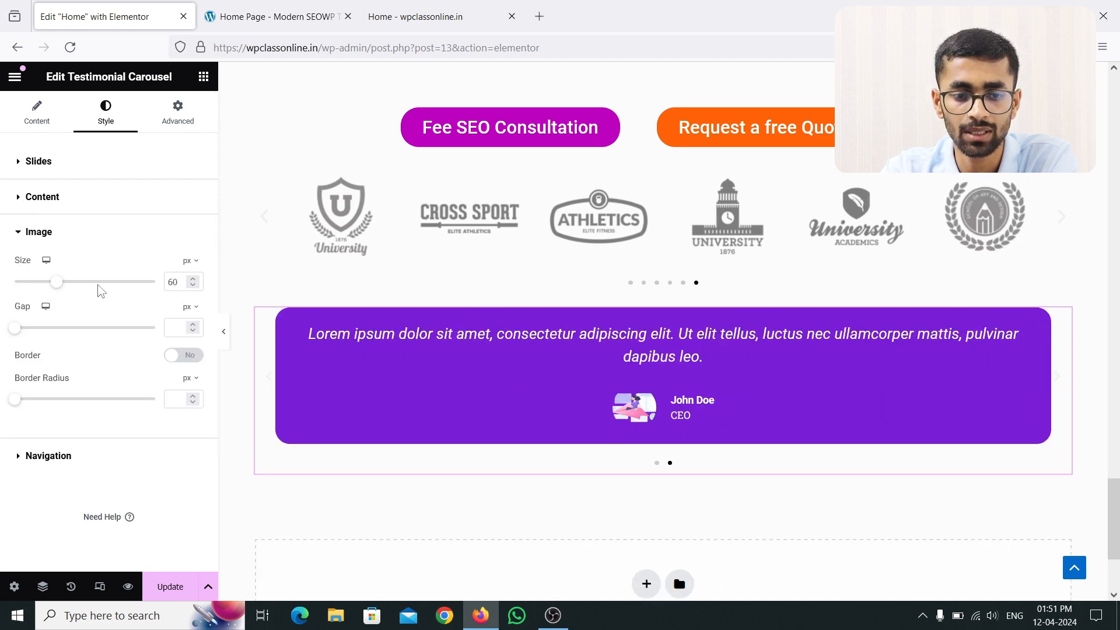
pyautogui.doubleClick(175, 283)
pyautogui.press('BackSpace')
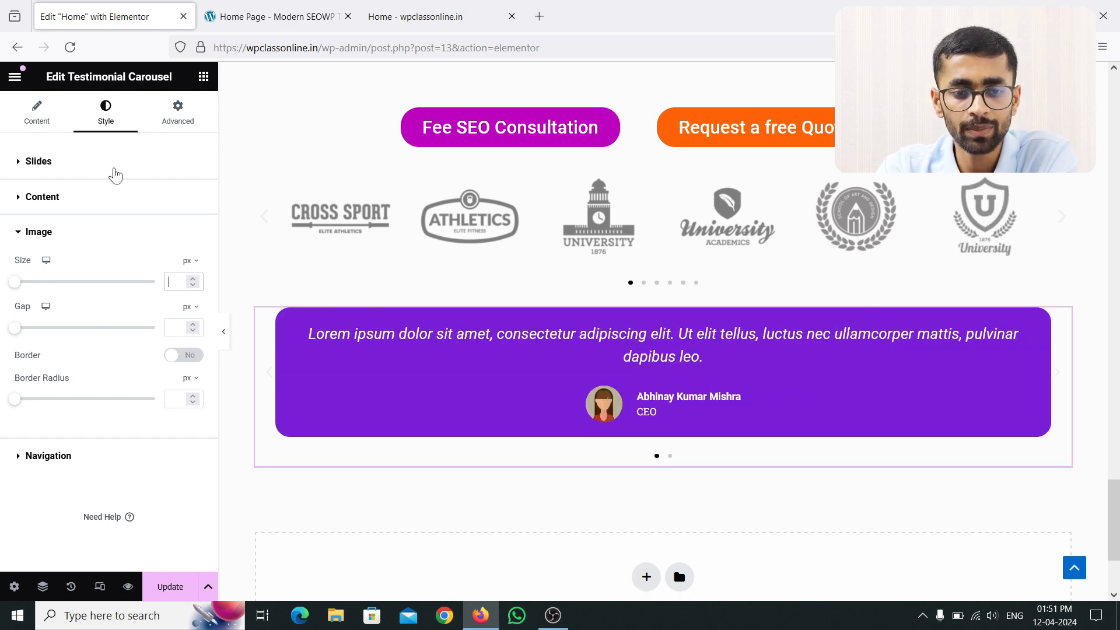
pyautogui.click(22, 236)
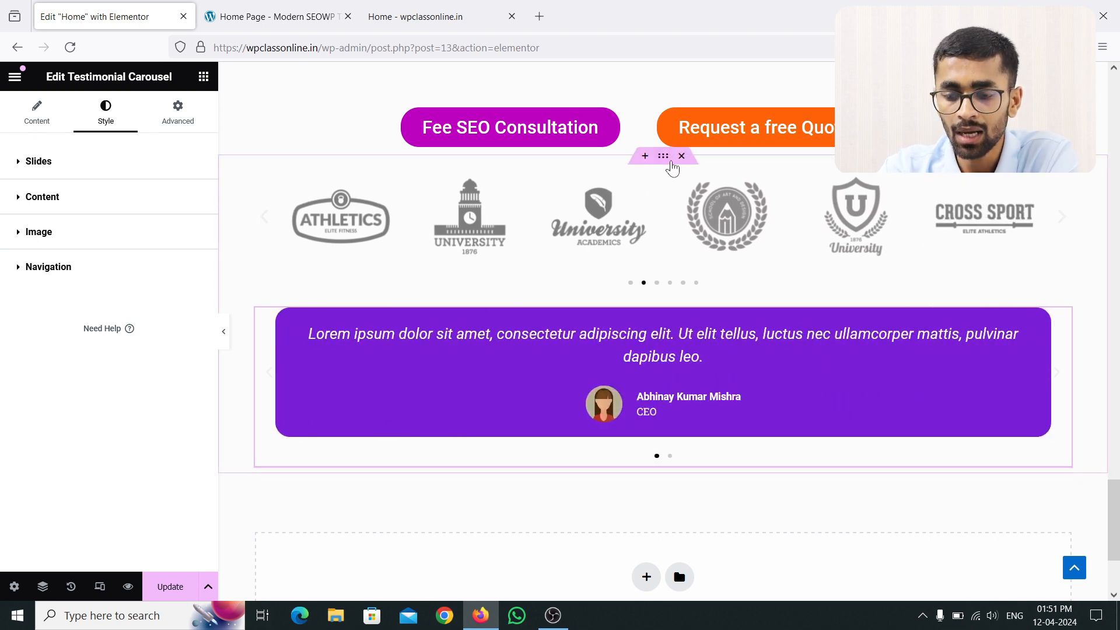
pyautogui.click(274, 17)
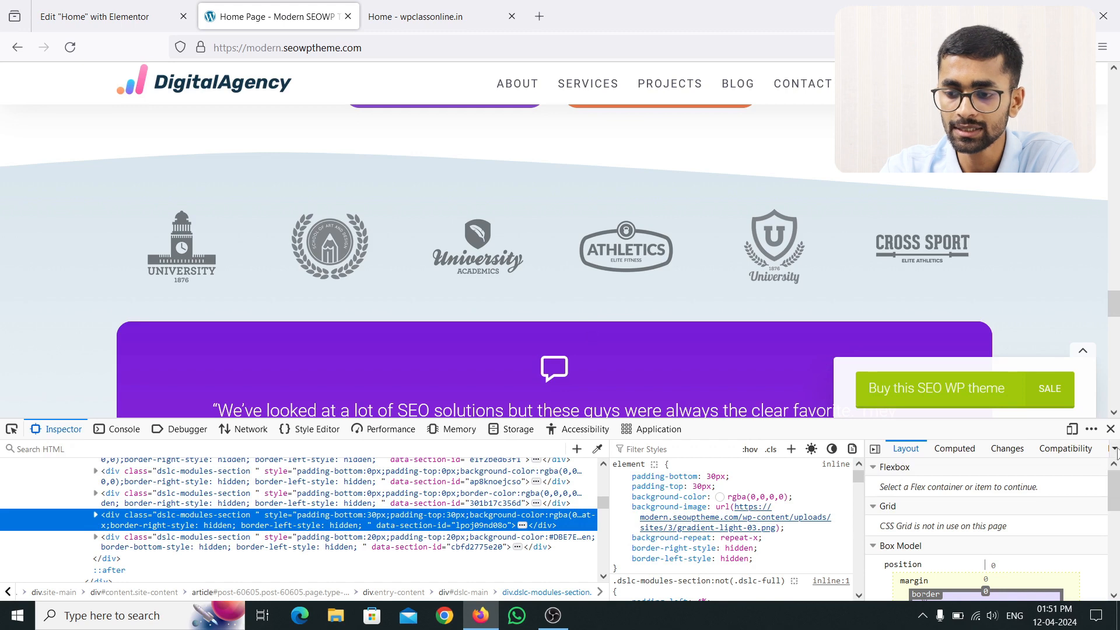
pyautogui.press('F12')
pyautogui.scroll(4, 555, 350)
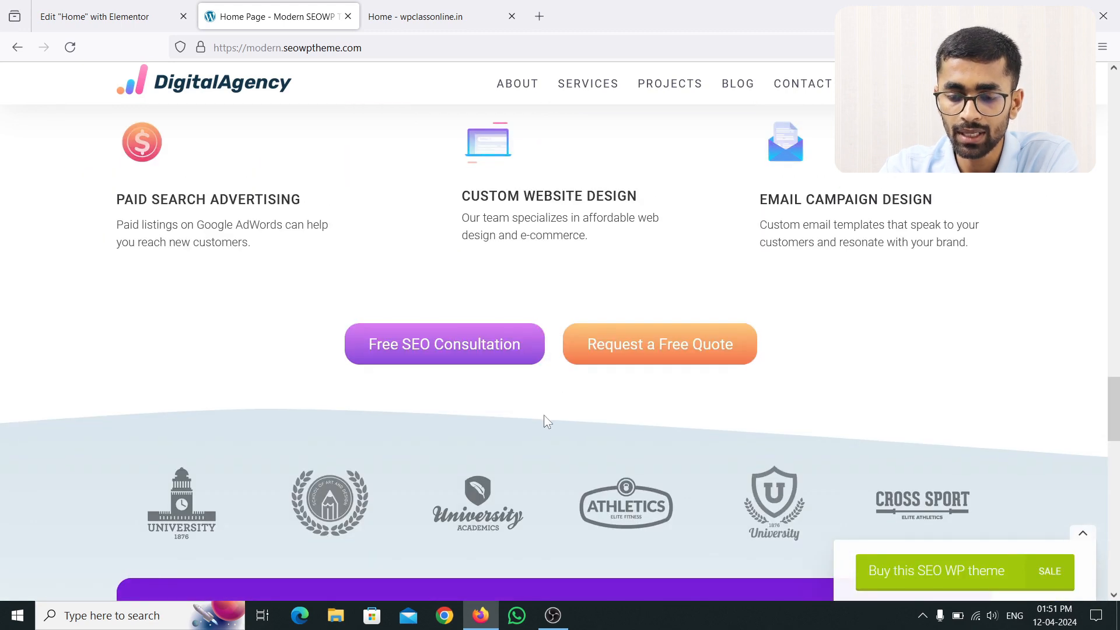
pyautogui.scroll(-6, 546, 431)
pyautogui.scroll(3, 532, 342)
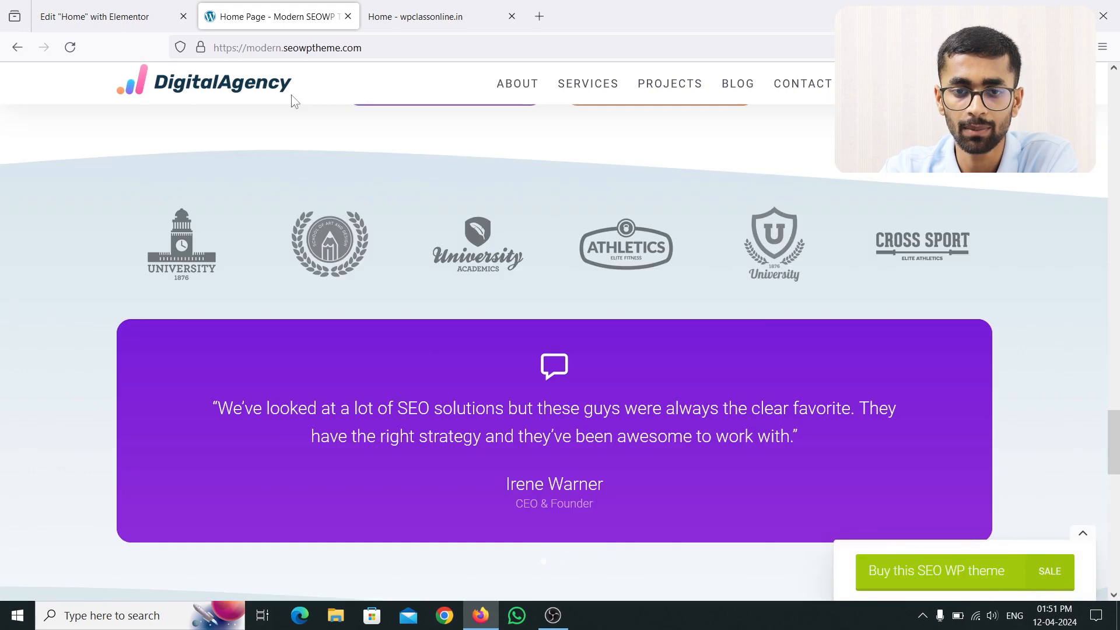
pyautogui.click(111, 17)
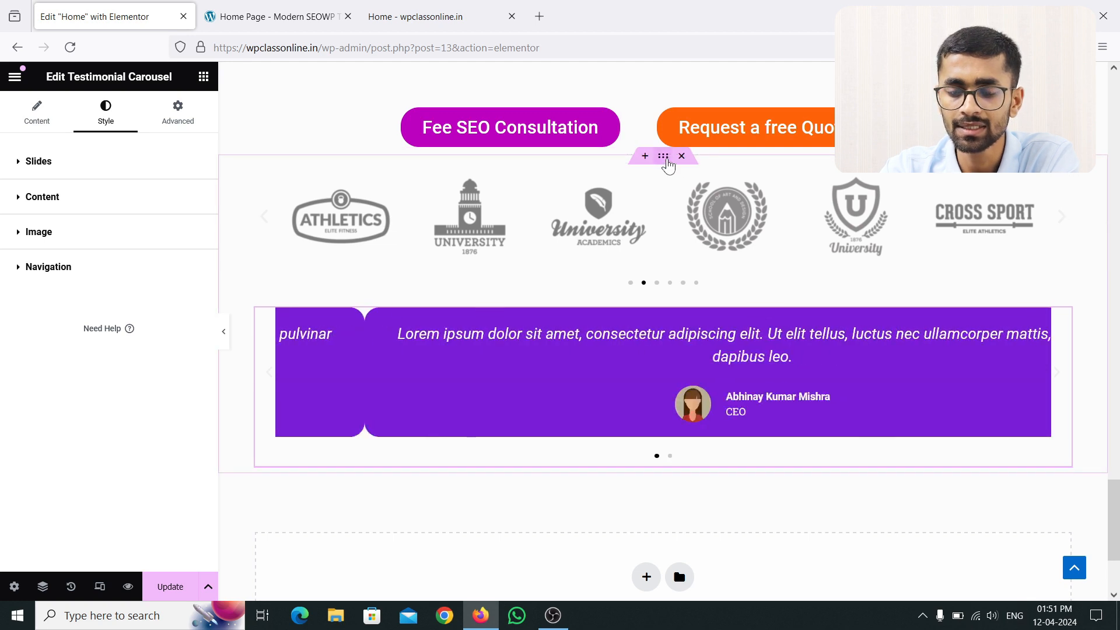
# Step: Give the section with both carousels 50 px top and bottom margin, then Update
pyautogui.click(665, 159)
pyautogui.click(177, 113)
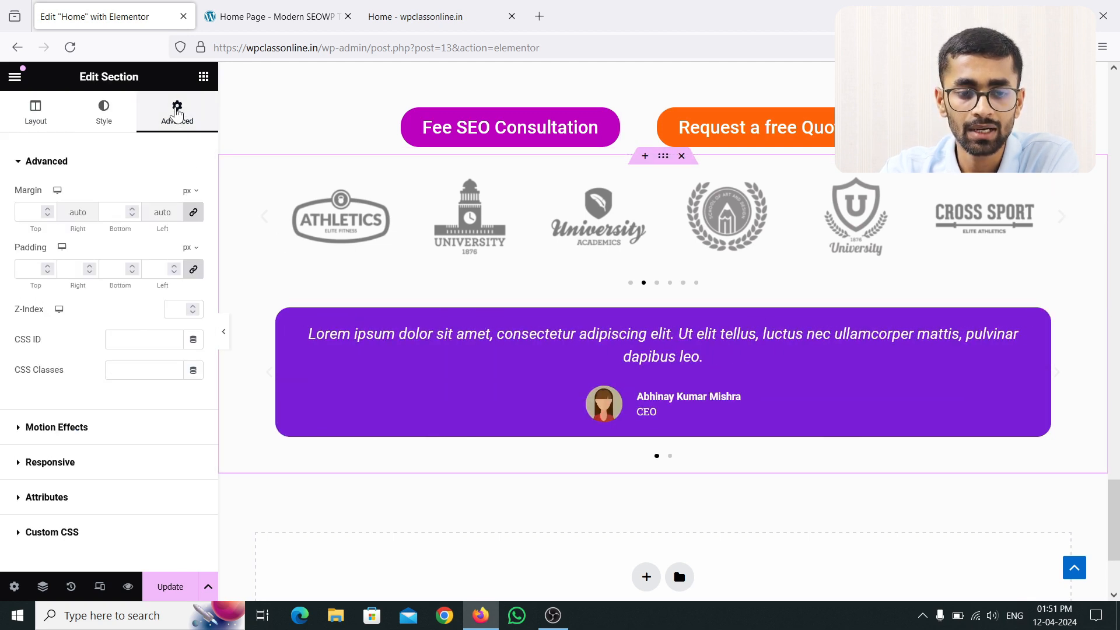
pyautogui.click(48, 209)
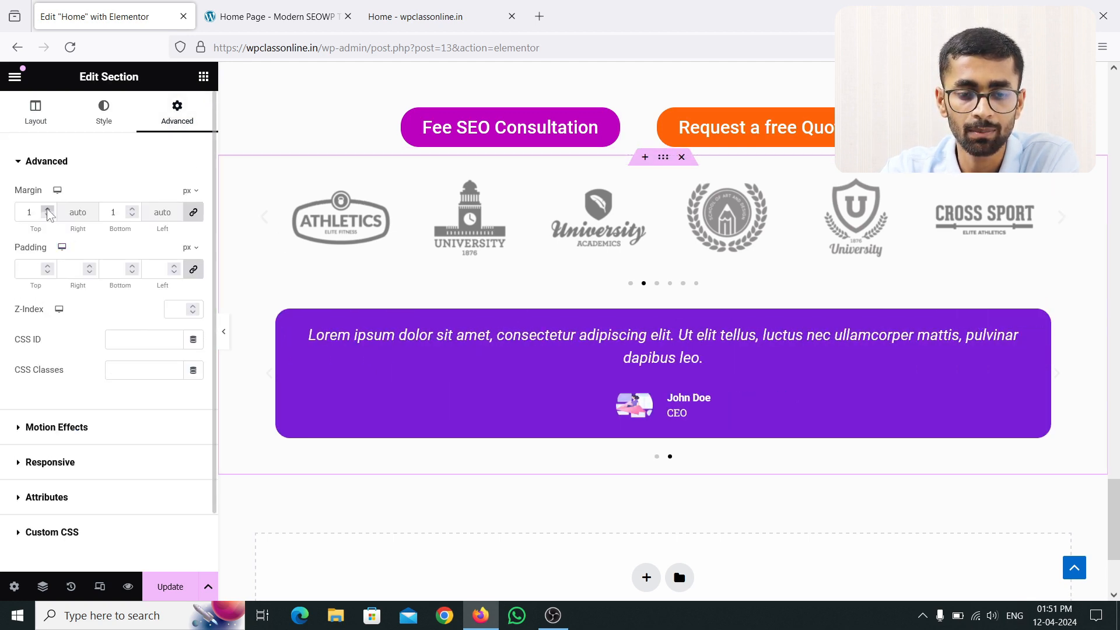
pyautogui.click(48, 209)
pyautogui.click(48, 209)
pyautogui.click(48, 209)
pyautogui.click(47, 209)
pyautogui.click(48, 209)
pyautogui.click(48, 209)
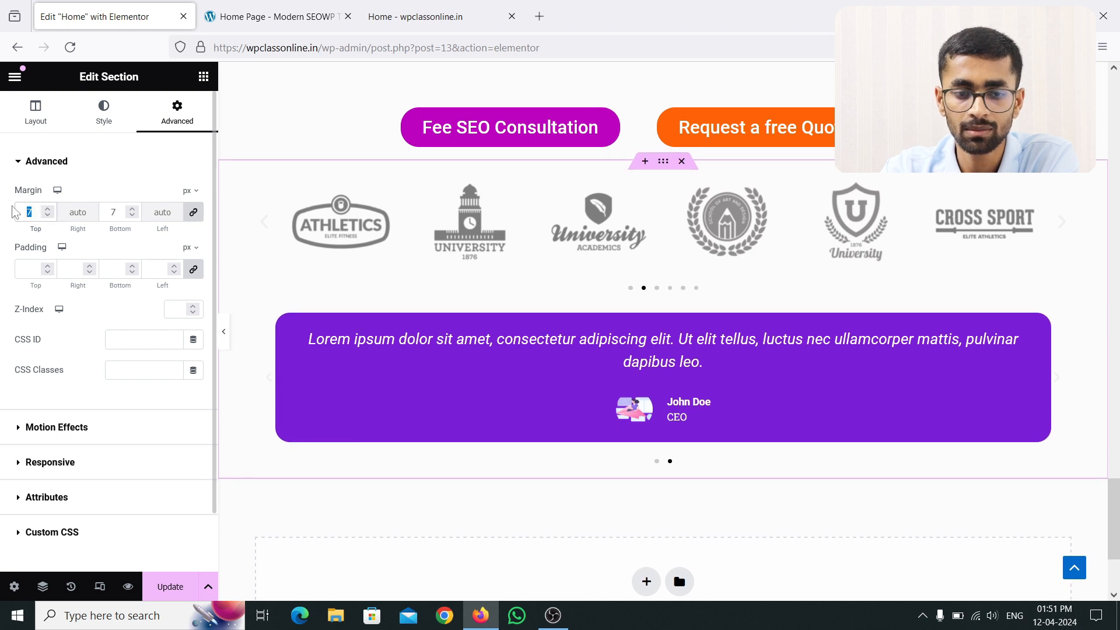
pyautogui.write('50')
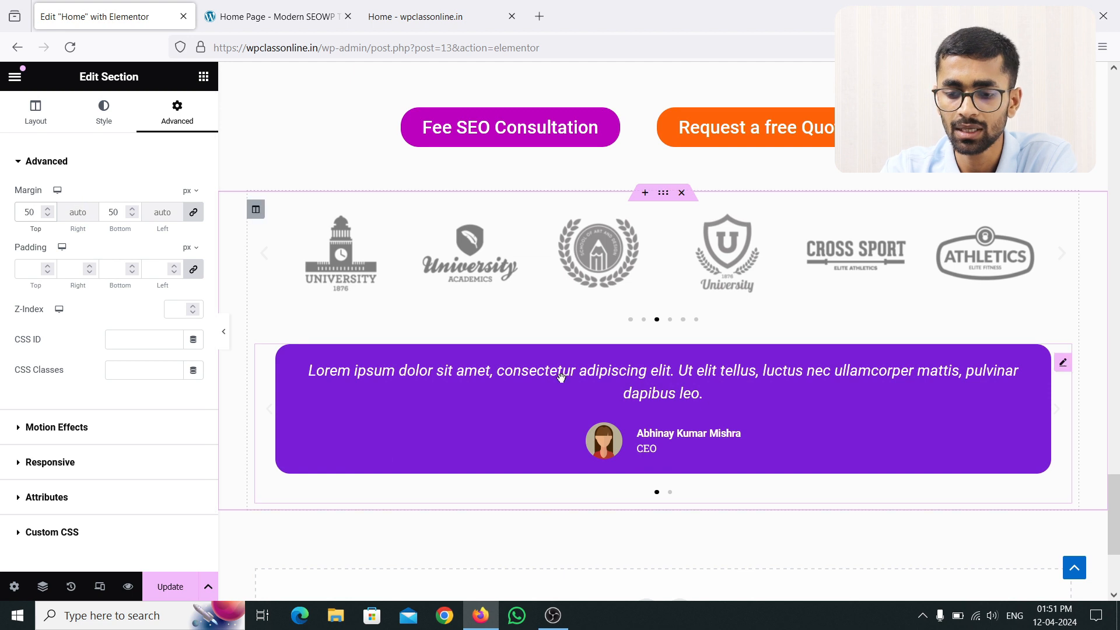
pyautogui.click(163, 590)
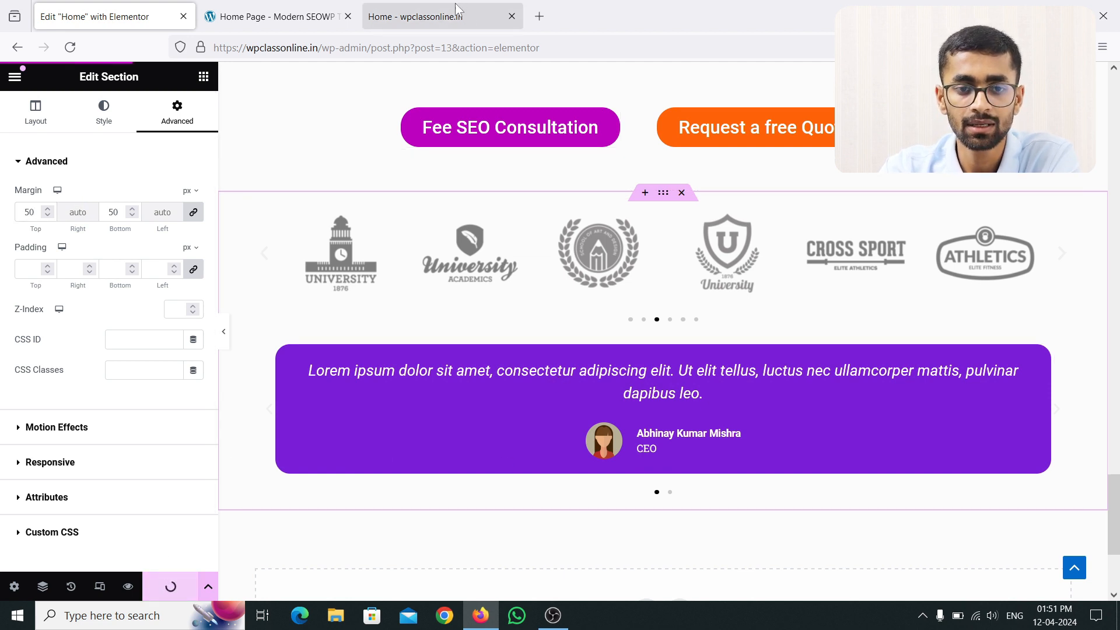
pyautogui.click(442, 14)
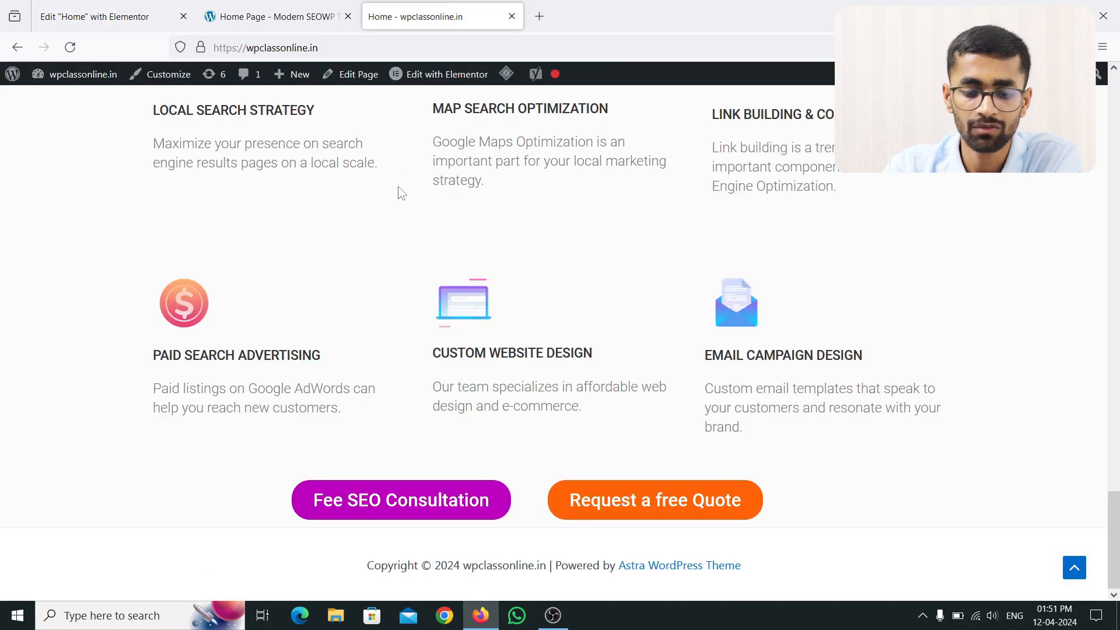
pyautogui.press('F5')
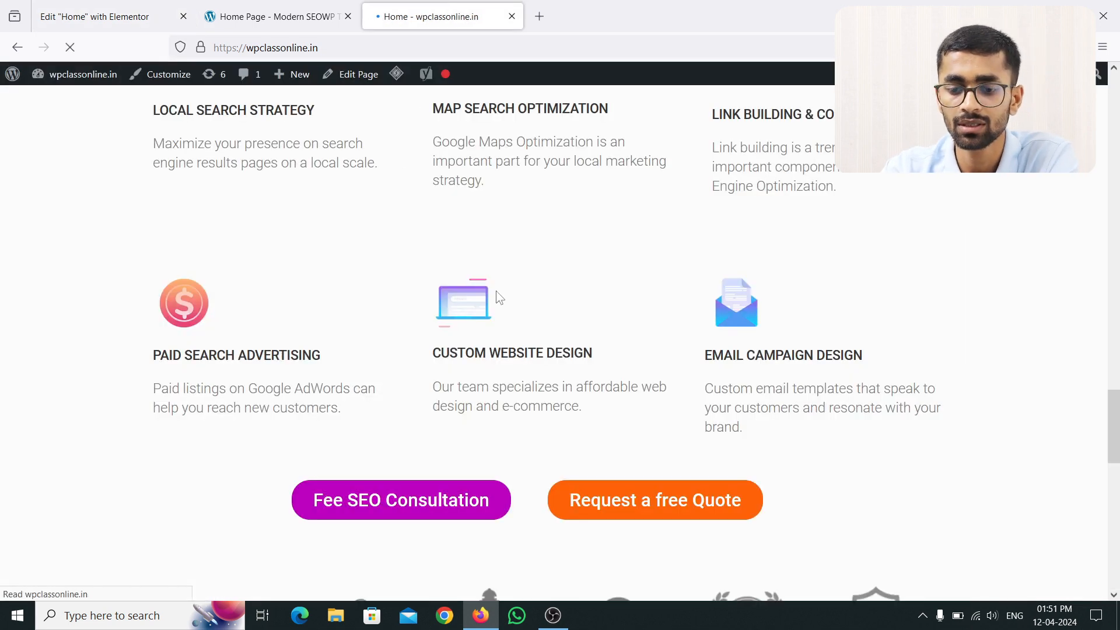
pyautogui.scroll(-6, 500, 298)
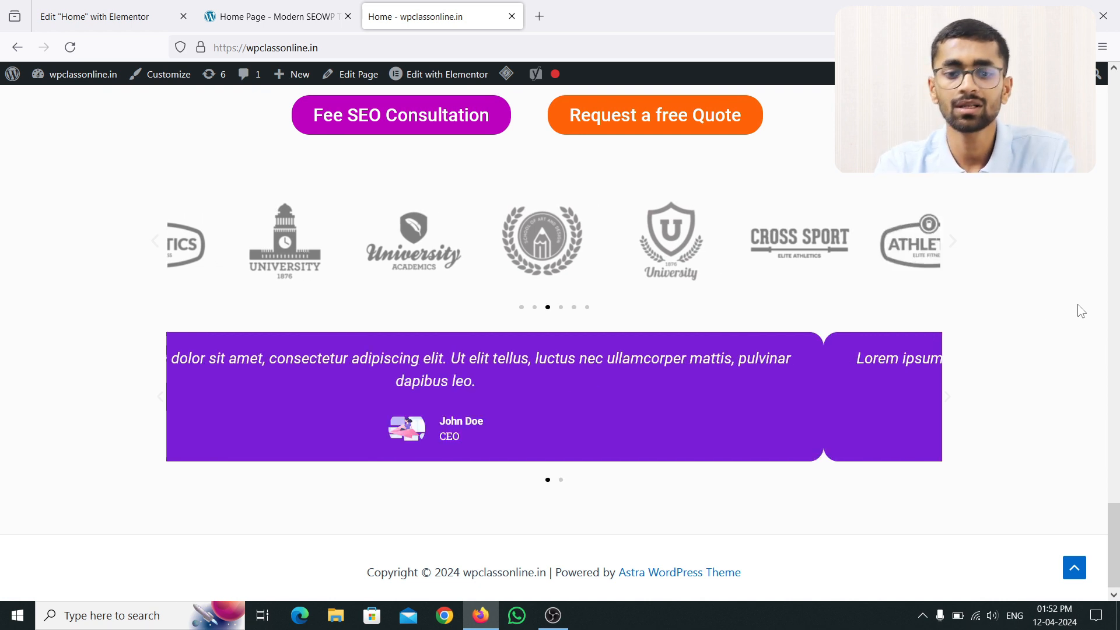
pyautogui.click(265, 15)
pyautogui.scroll(-2, 458, 275)
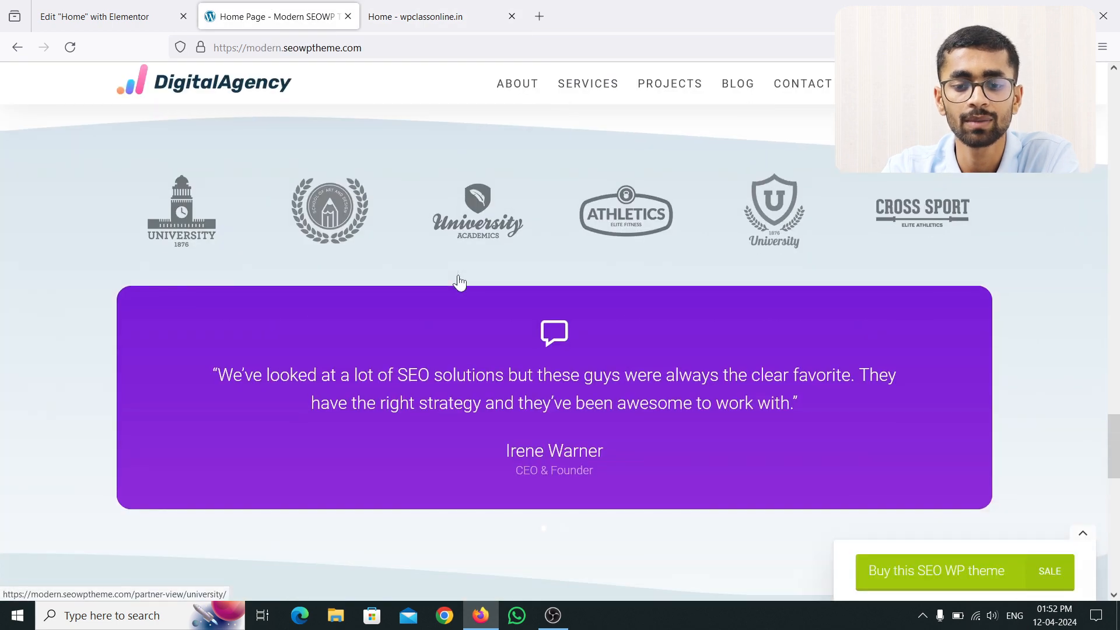
pyautogui.scroll(2, 486, 251)
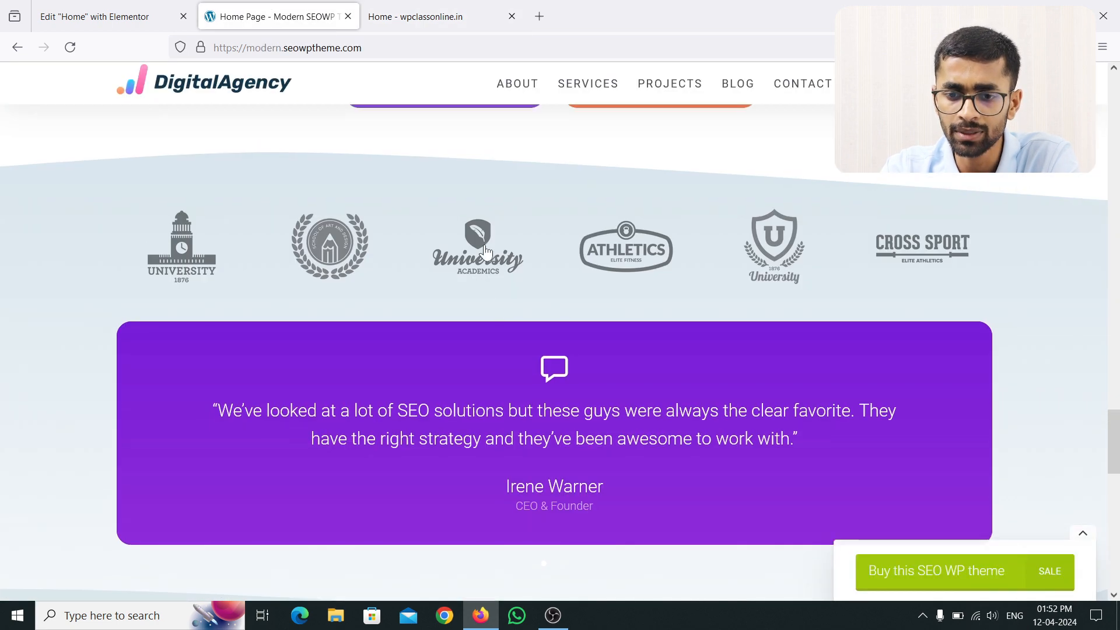
pyautogui.click(436, 16)
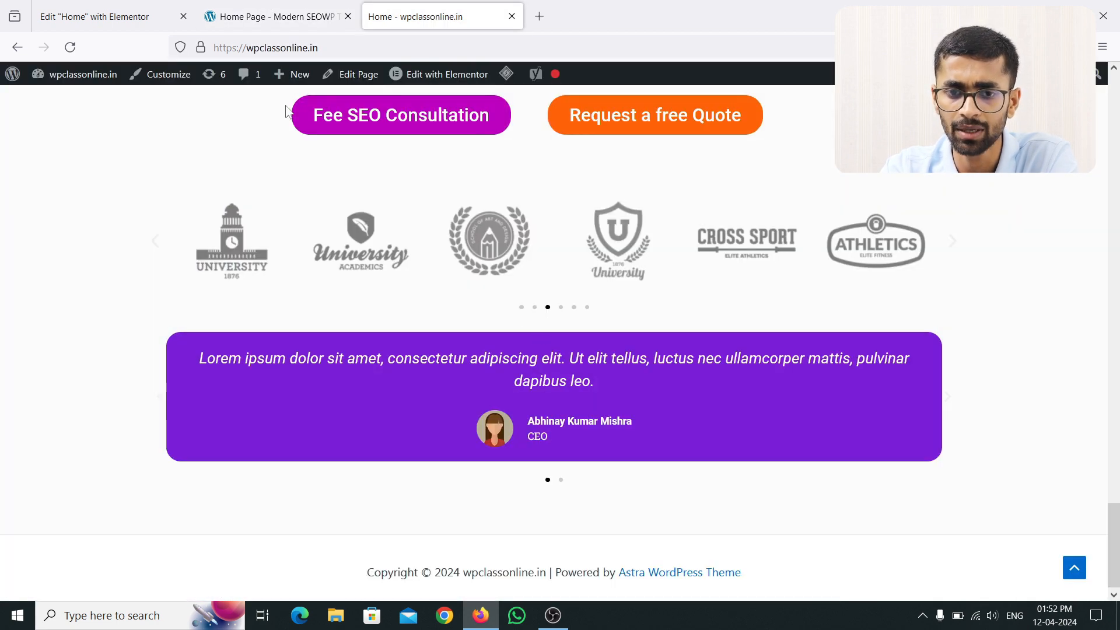
pyautogui.click(71, 12)
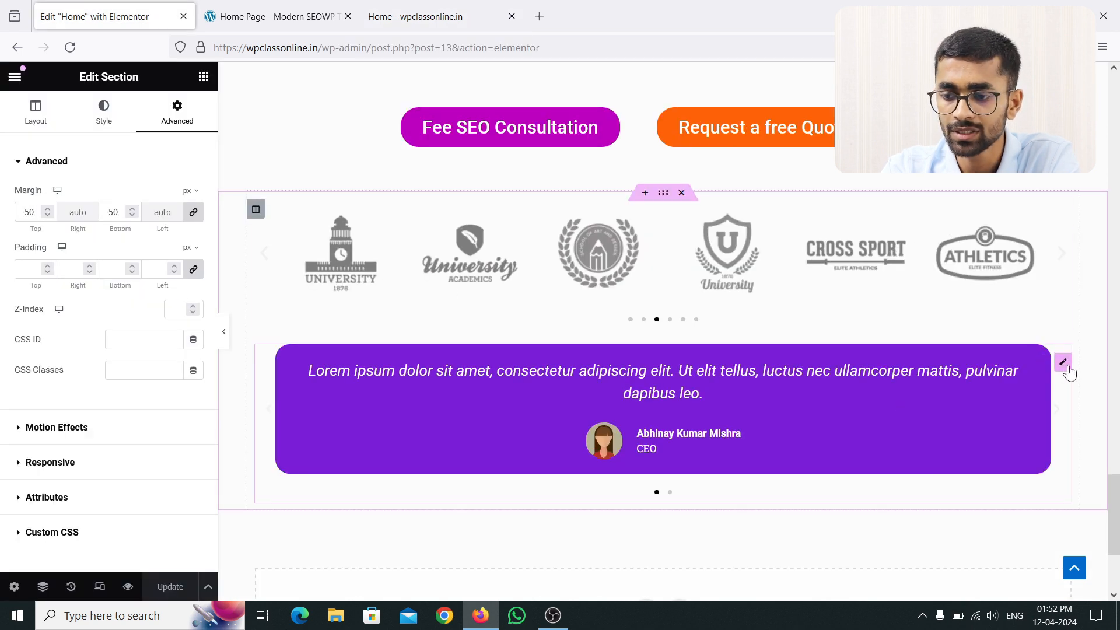
# Step: Unlink the testimonial carousel's padding, set Top to 50 px, and Update the page
pyautogui.click(1062, 364)
pyautogui.click(178, 113)
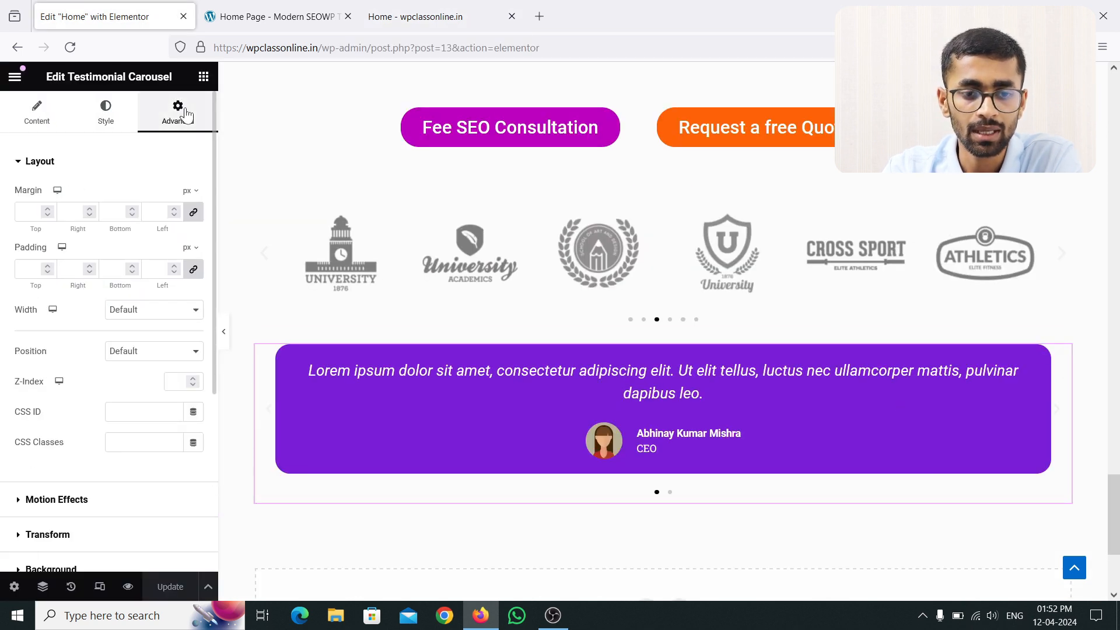
pyautogui.click(193, 269)
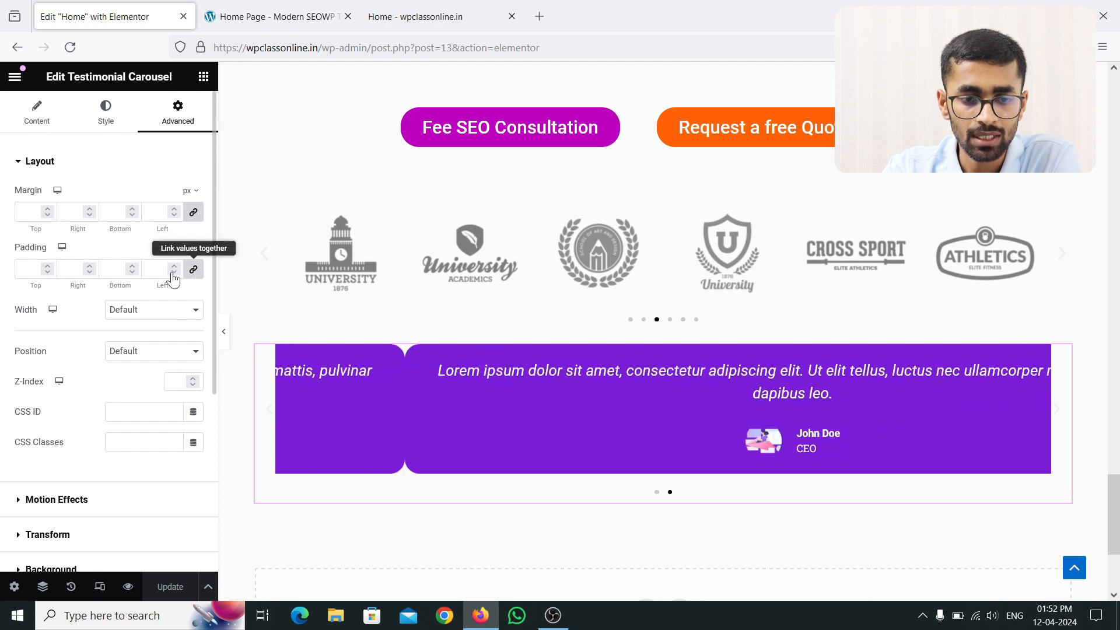
pyautogui.click(48, 266)
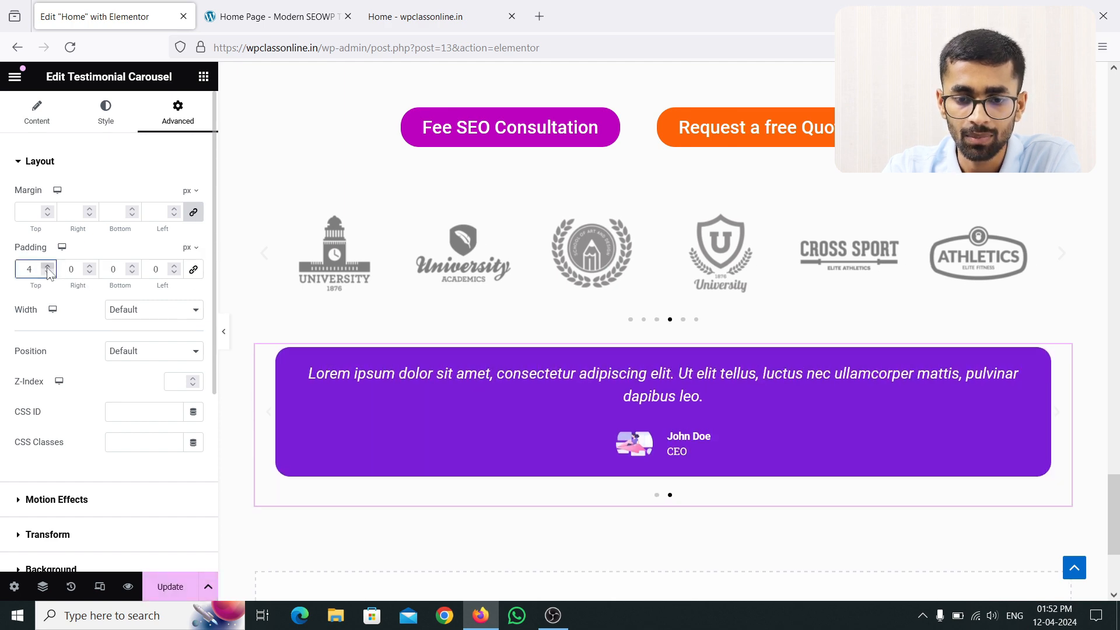
pyautogui.moveTo(36, 270); pyautogui.dragTo(22, 271)
pyautogui.write('20')
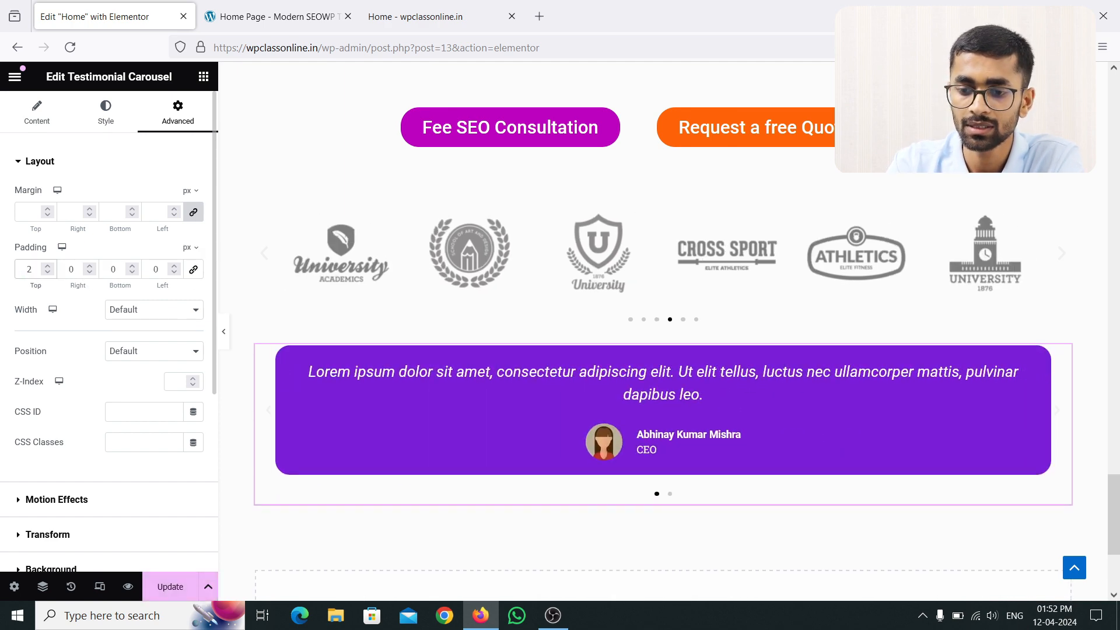
pyautogui.press('BackSpace')
pyautogui.press('BackSpace')
pyautogui.write('4')
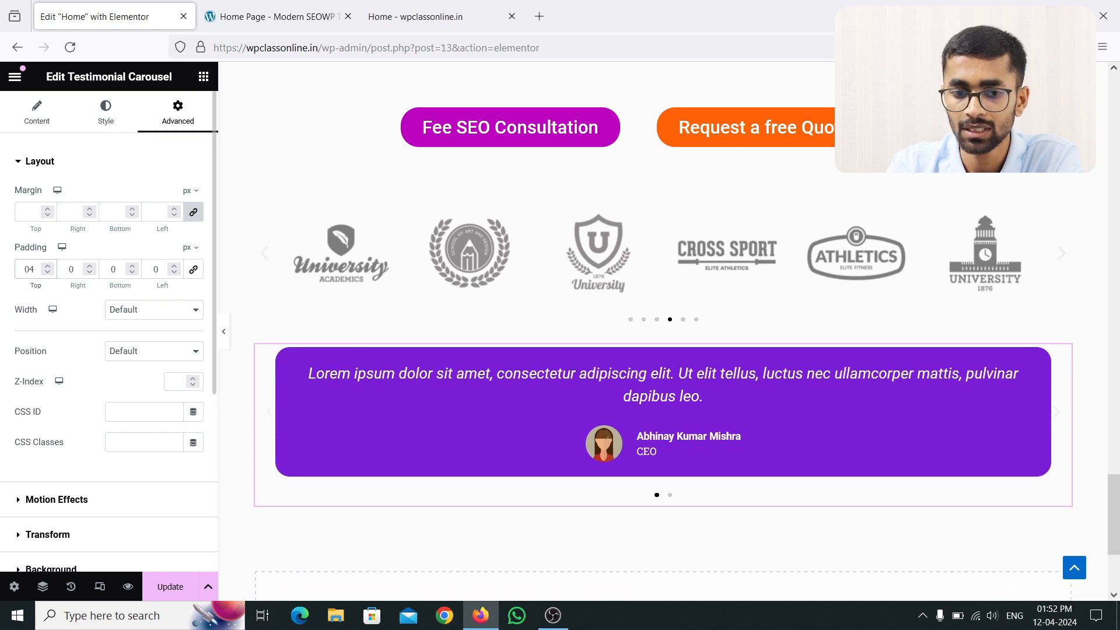
pyautogui.press('BackSpace')
pyautogui.write('50')
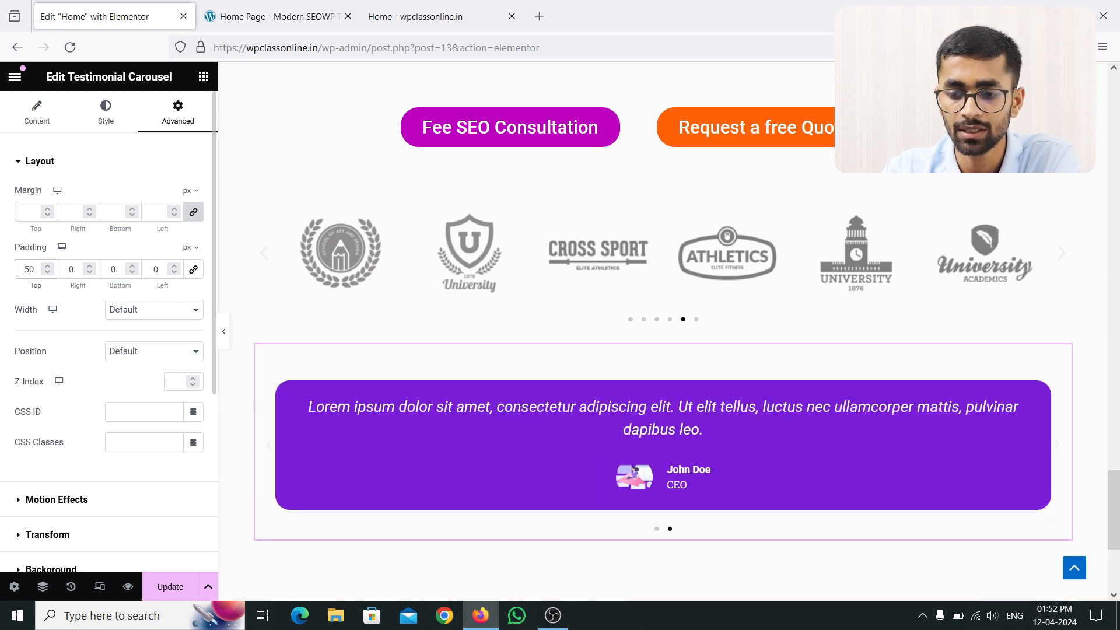
pyautogui.click(154, 586)
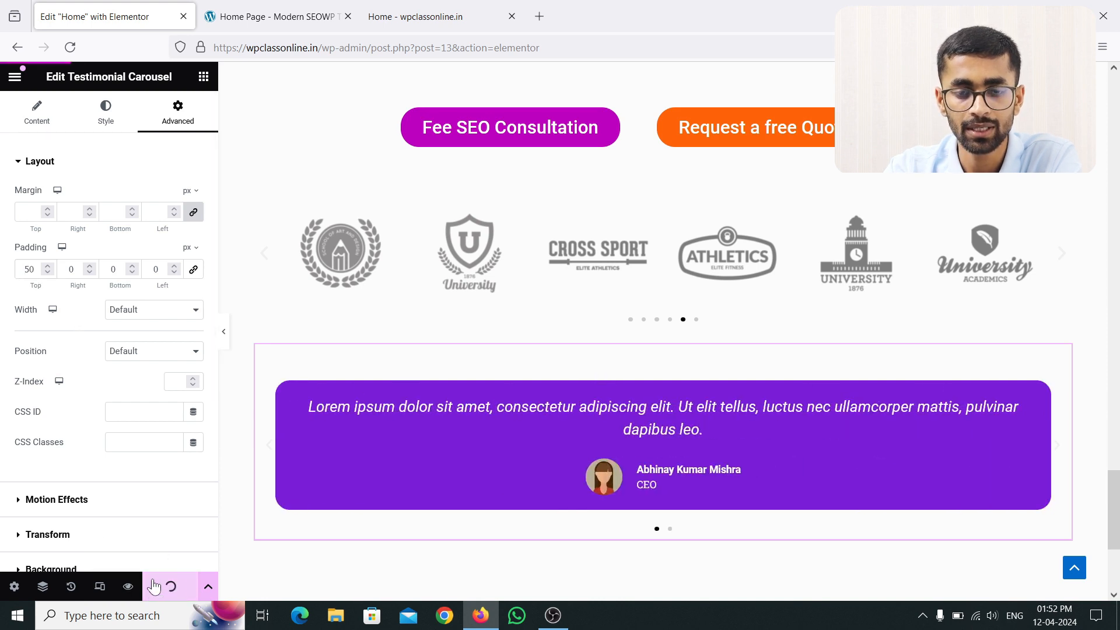
# Step: Reload the live homepage with F5 to check the new spacing
pyautogui.click(425, 10)
pyautogui.press('F5')
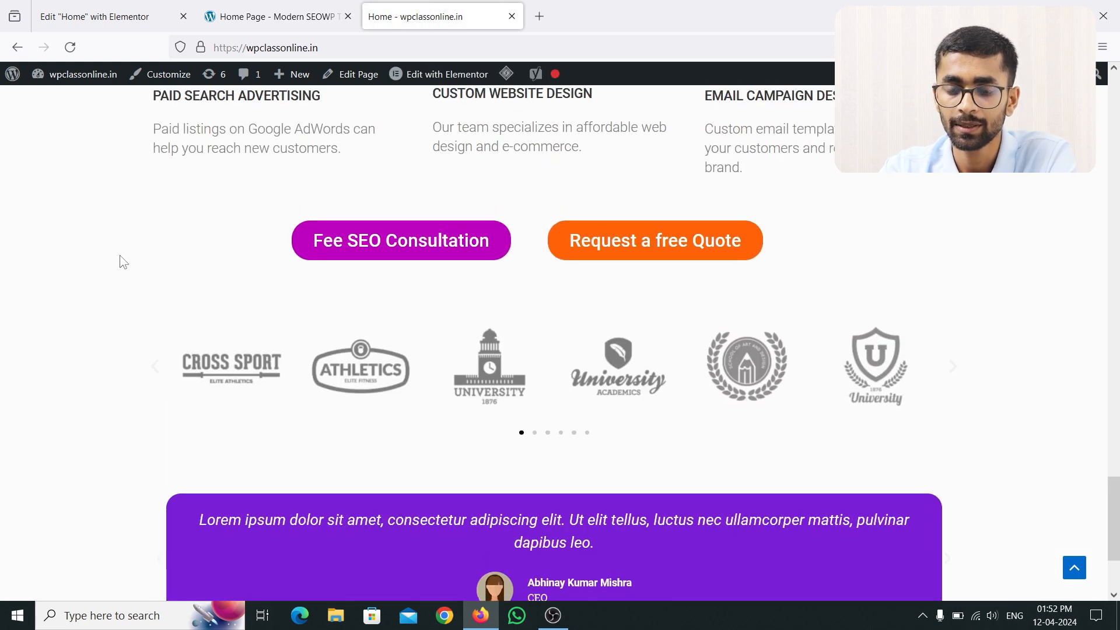
pyautogui.scroll(-2, 120, 254)
pyautogui.scroll(2, 121, 255)
# Step: Compare the live homepage's testimonial spacing against the demo theme site
pyautogui.click(266, 13)
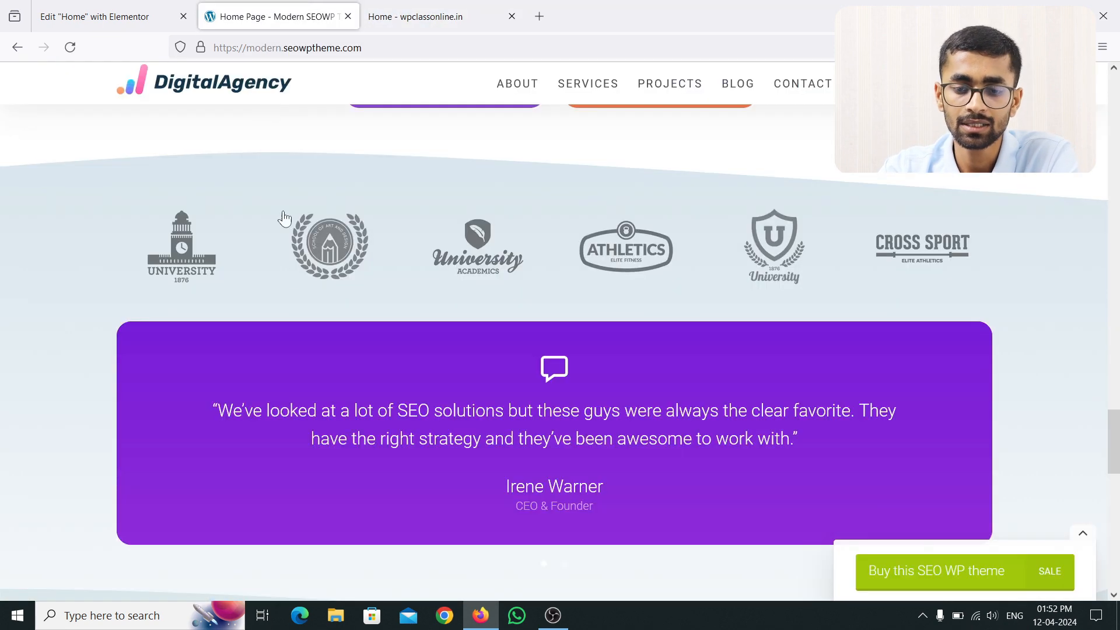
pyautogui.scroll(-2, 430, 220)
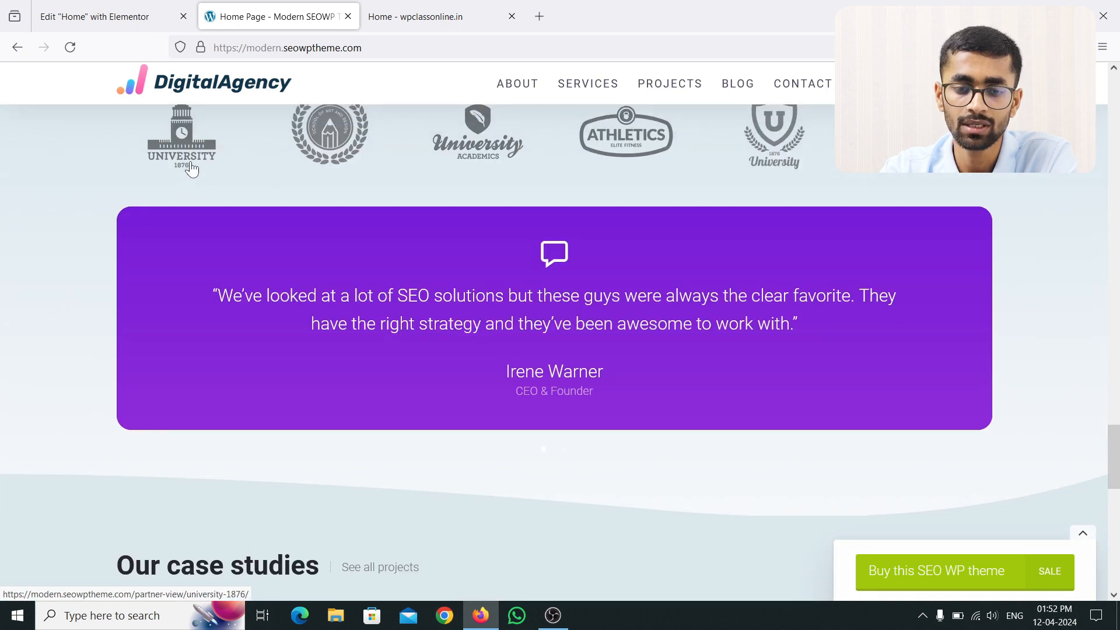
pyautogui.scroll(2, 192, 169)
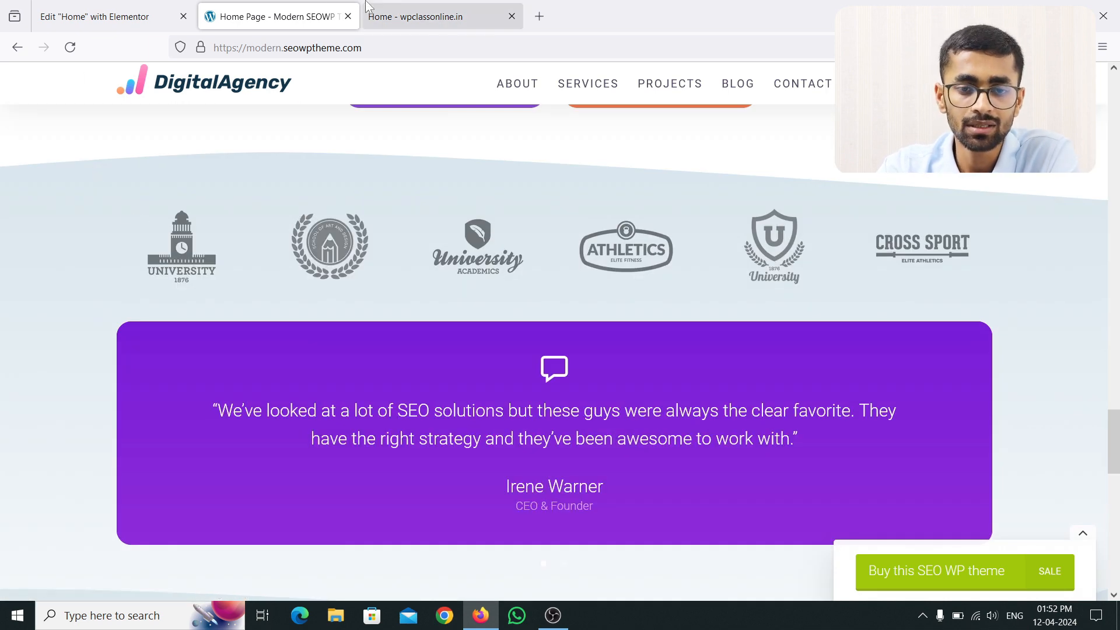
pyautogui.click(432, 16)
pyautogui.scroll(-3, 524, 417)
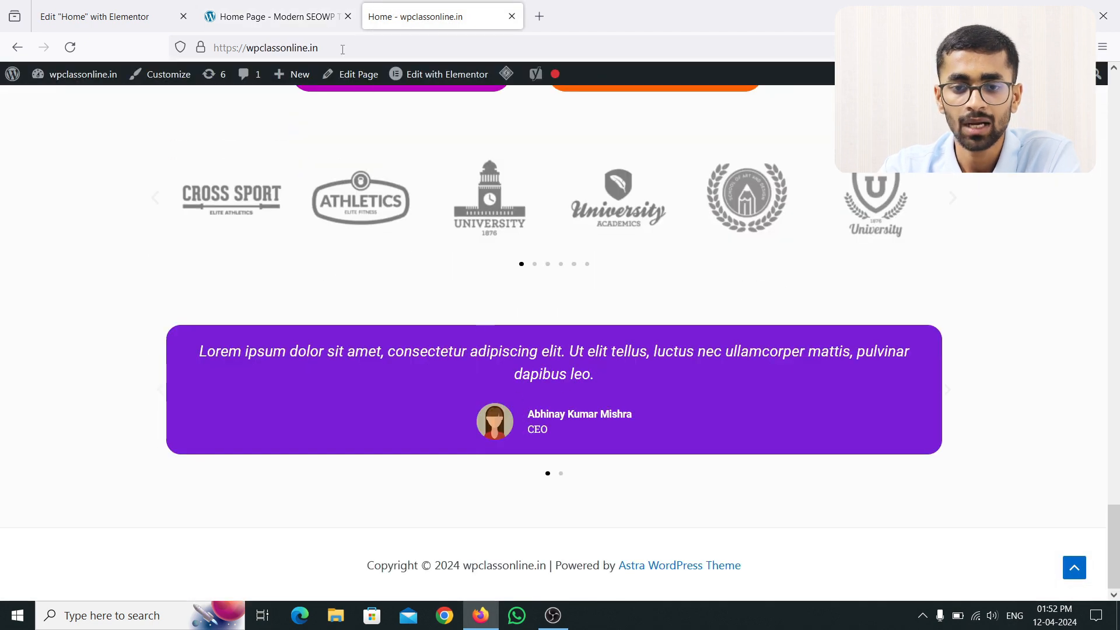
pyautogui.click(279, 17)
pyautogui.scroll(-6, 492, 327)
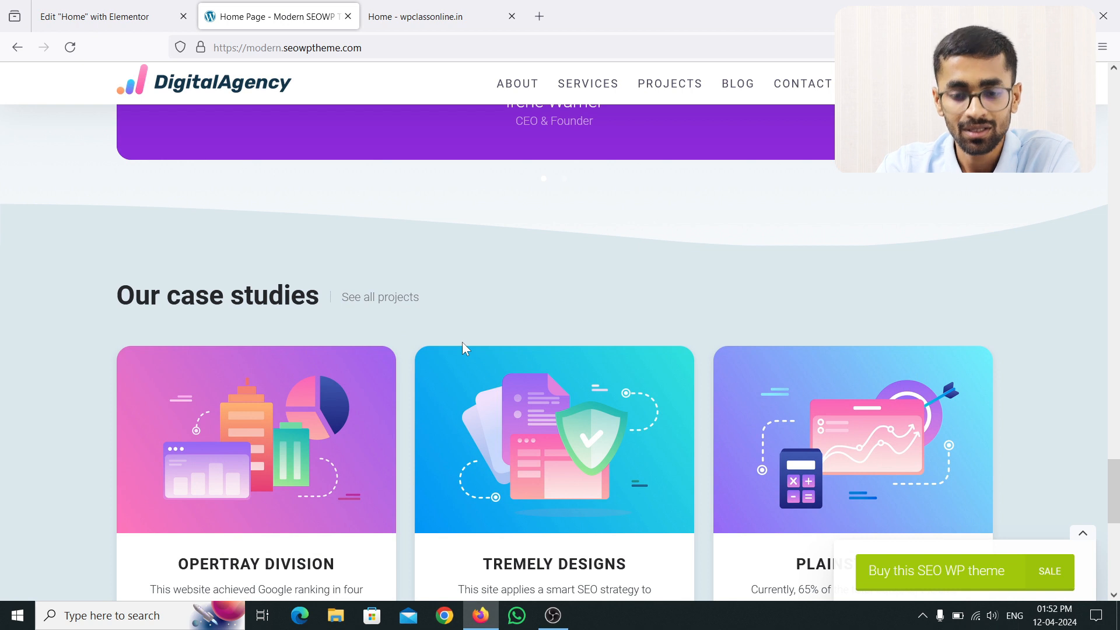
pyautogui.scroll(-2, 461, 341)
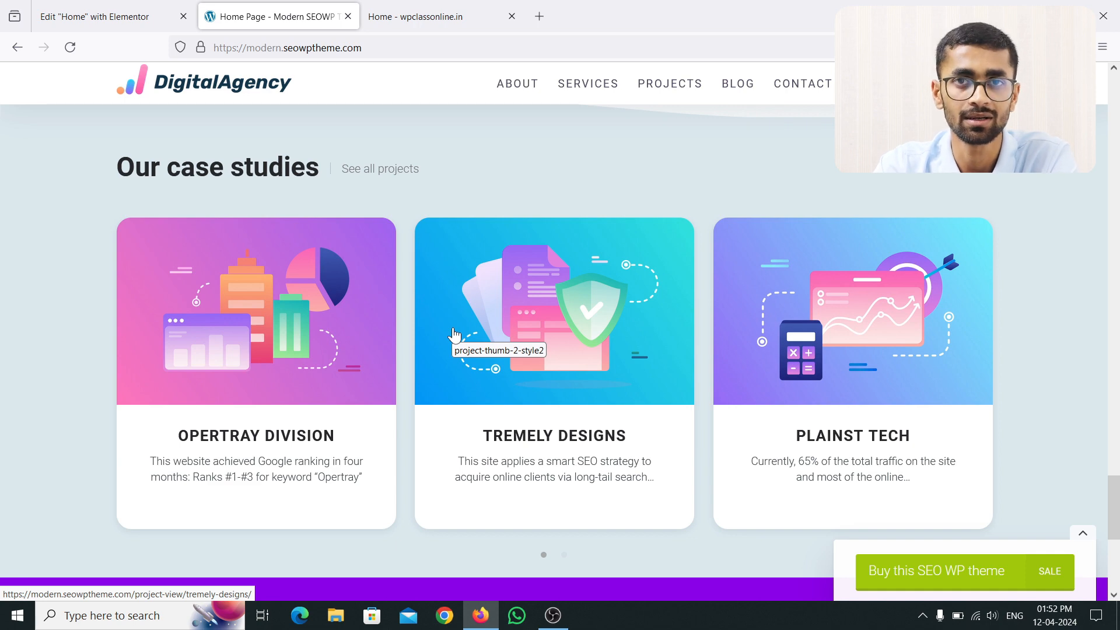
pyautogui.click(421, 16)
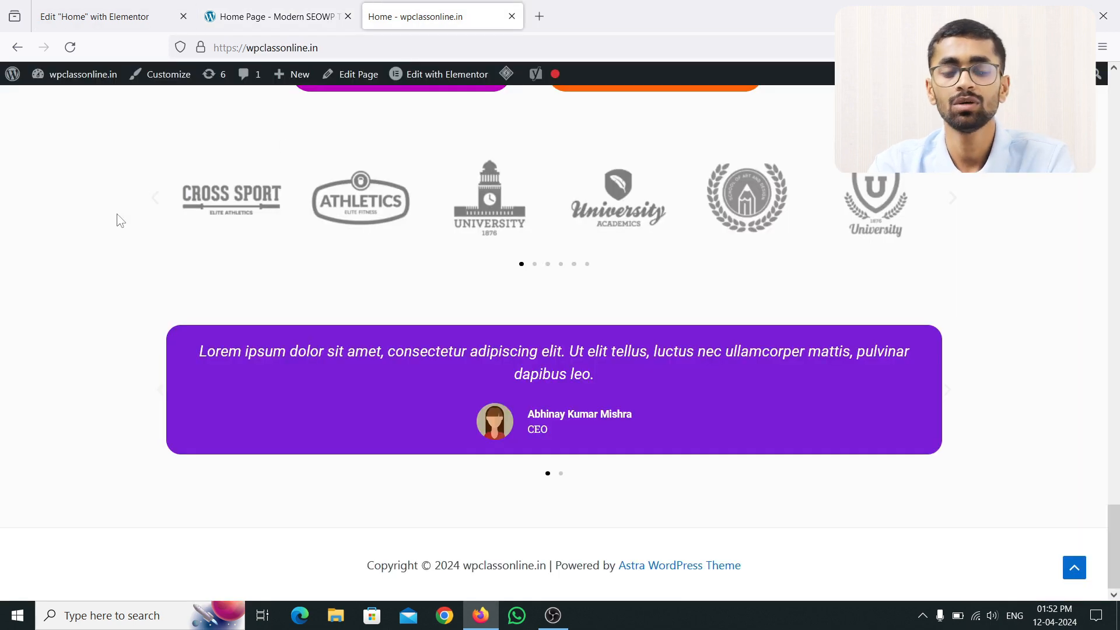